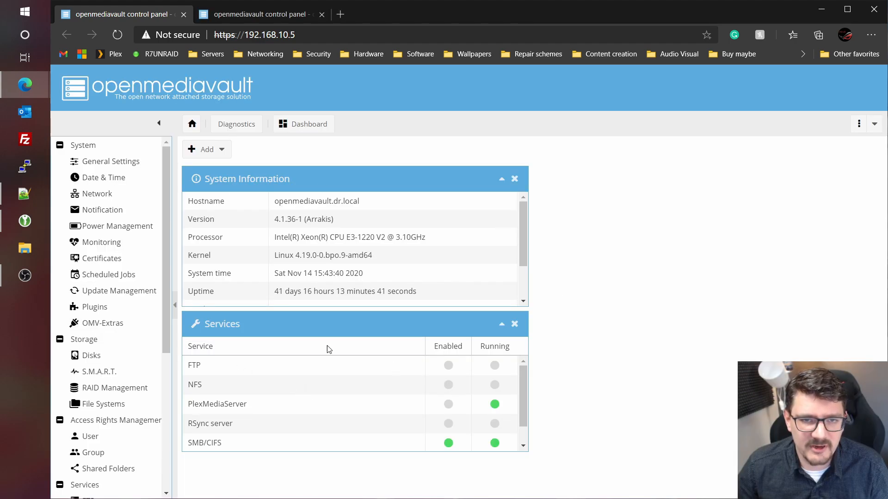
- On 192.168.10.144, review the disks and the clean 38.20 TiB RAID 6 array, then switch to FileZilla
click(259, 22)
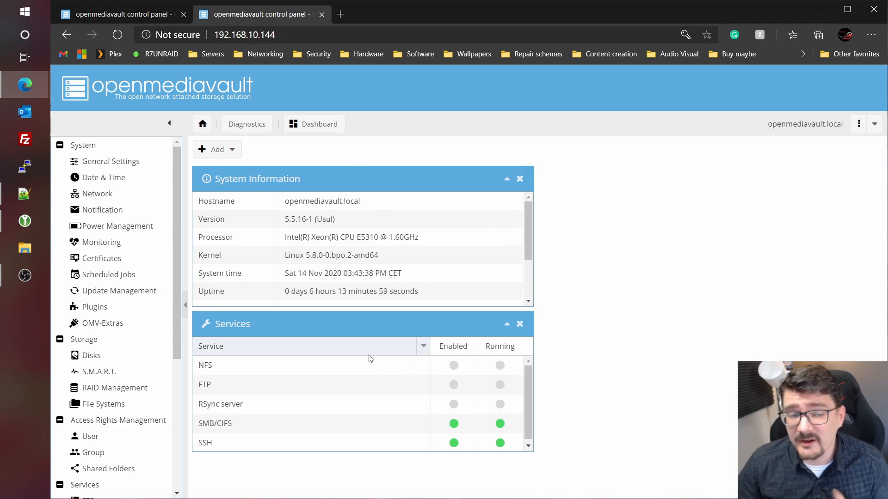
click(91, 355)
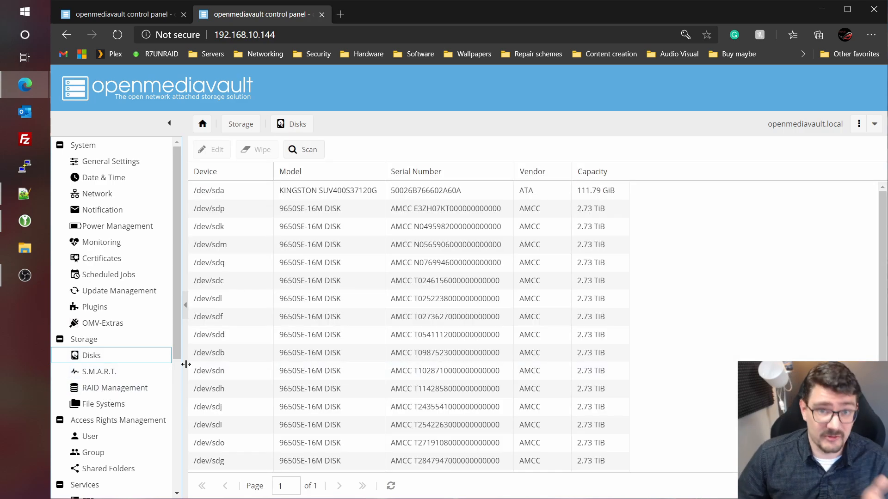
click(113, 388)
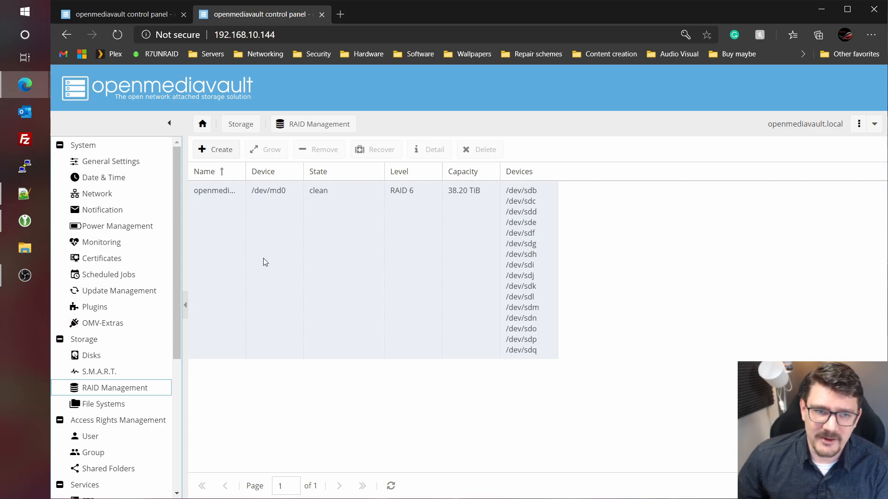
click(19, 145)
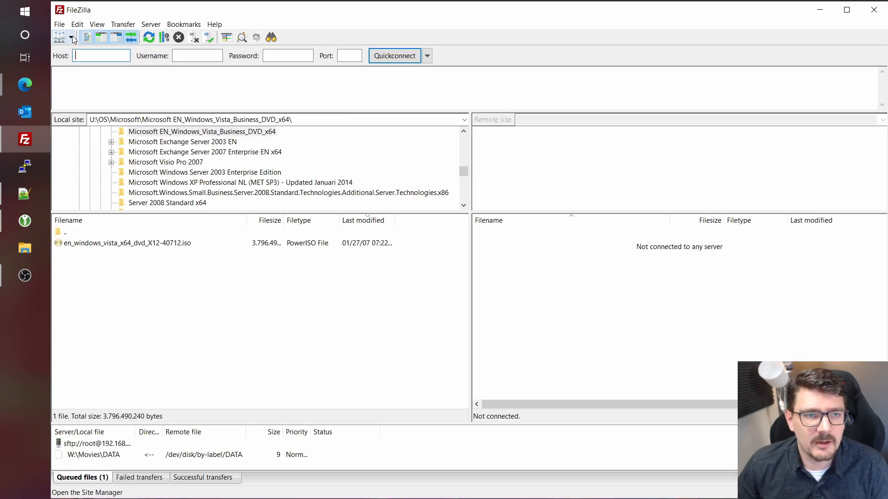
- Connect FileZilla to the saved OMV site, entering the account password
click(71, 37)
click(82, 63)
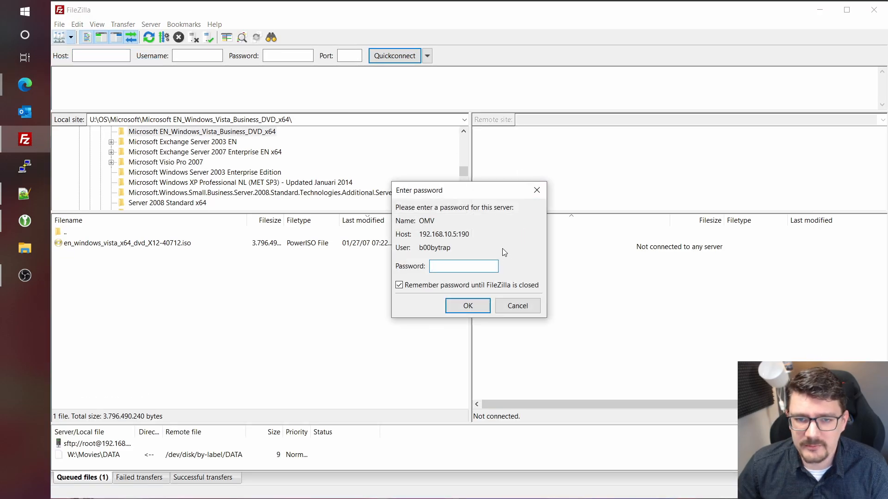
click(457, 266)
key(ctrl+v)
click(476, 307)
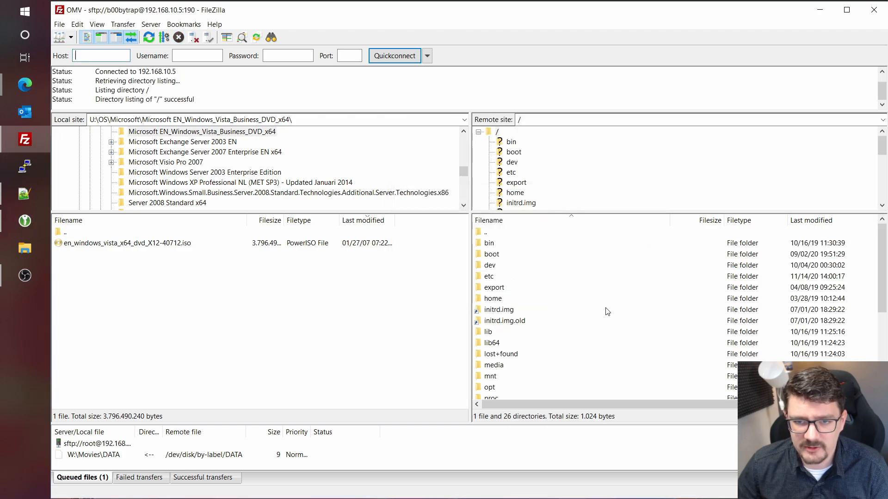
- Browse the server to /srv/dev-disk-by-label-DATA/backup
scroll(546, 254, down, 5)
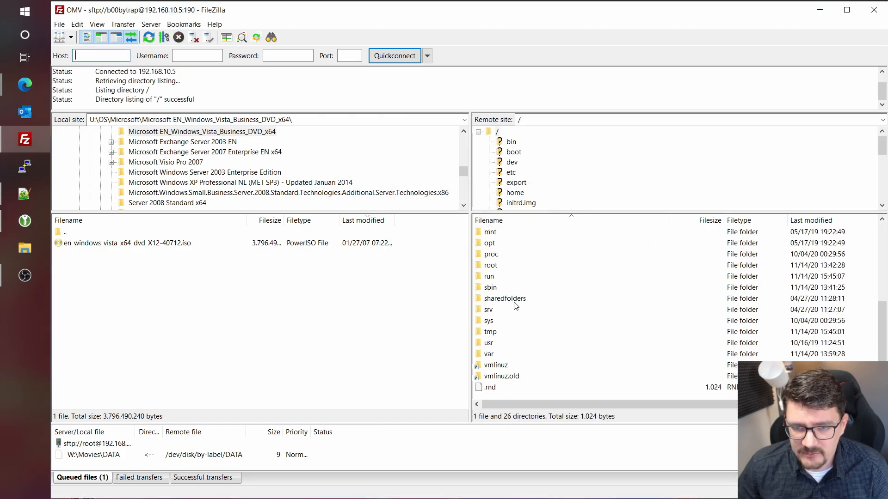
double_click(490, 310)
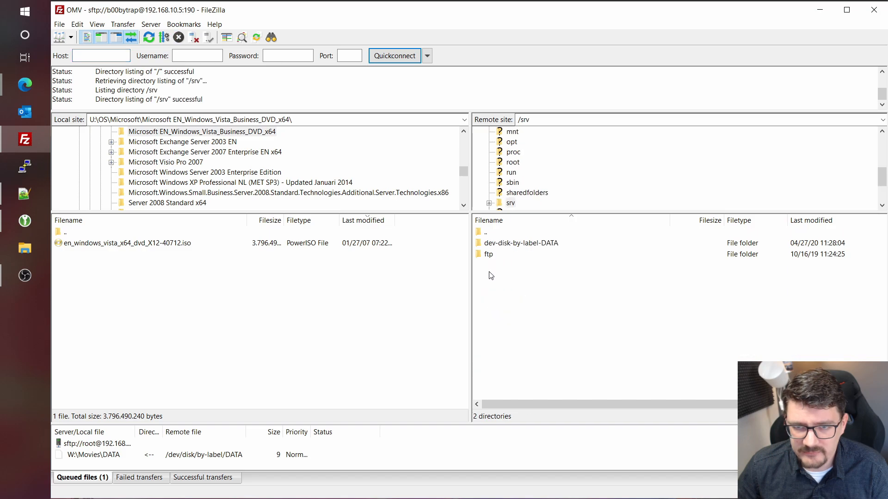
click(495, 248)
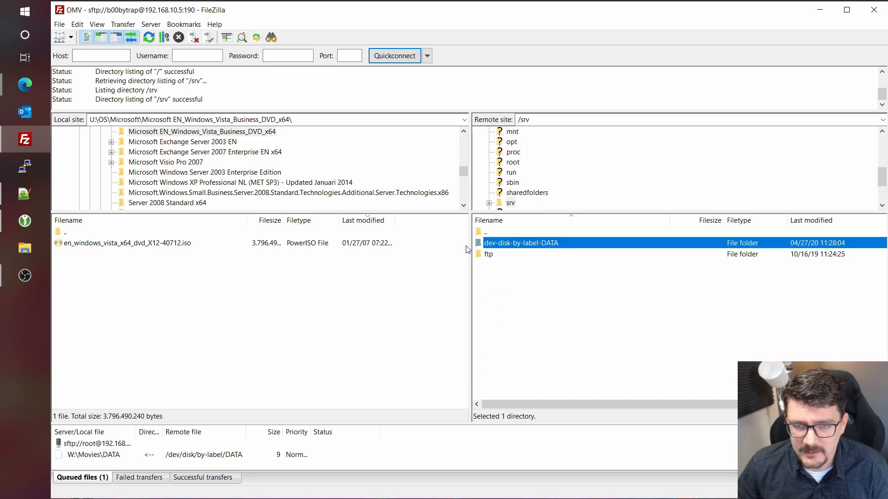
double_click(557, 245)
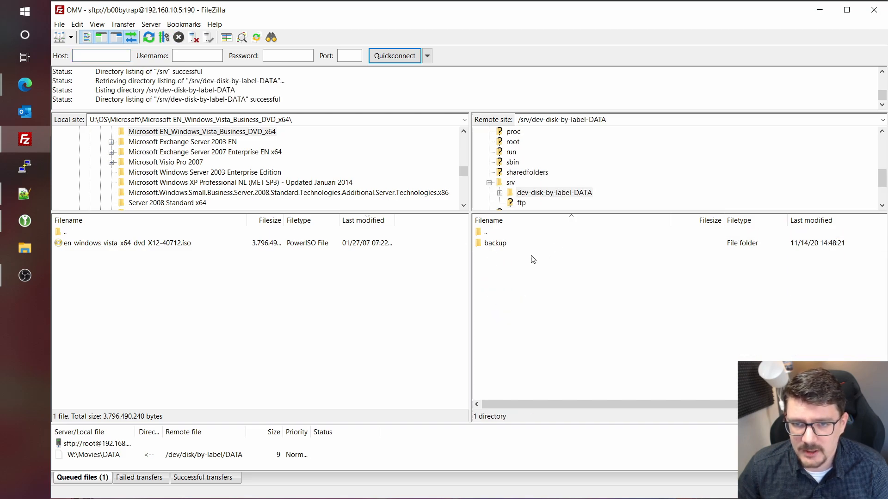
click(498, 246)
double_click(493, 246)
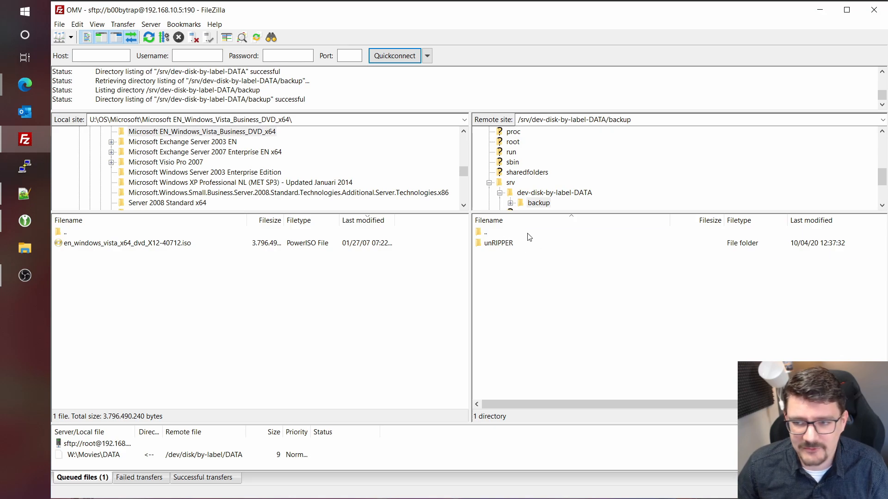
- Create a folder named 'source' inside backup on the server
right_click(501, 273)
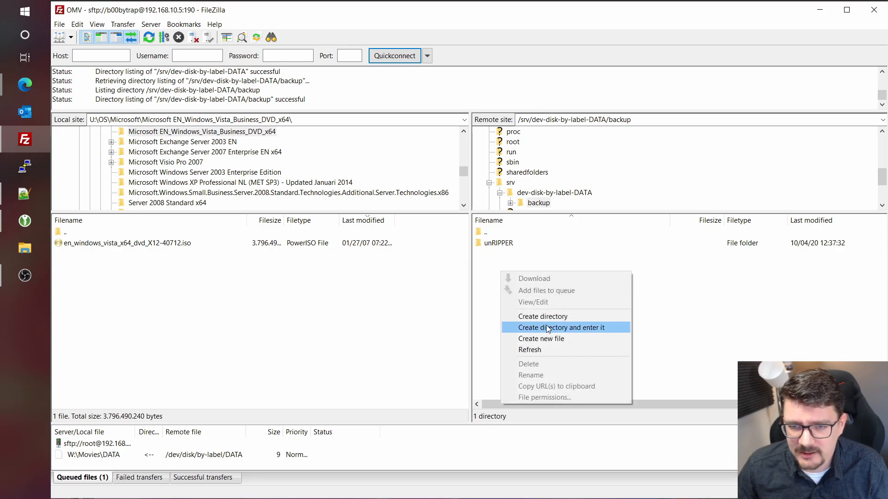
click(555, 319)
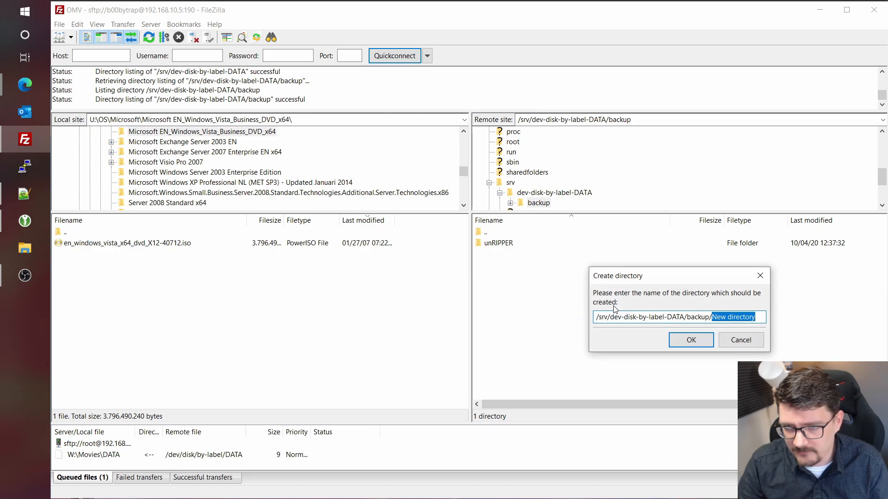
text(source)
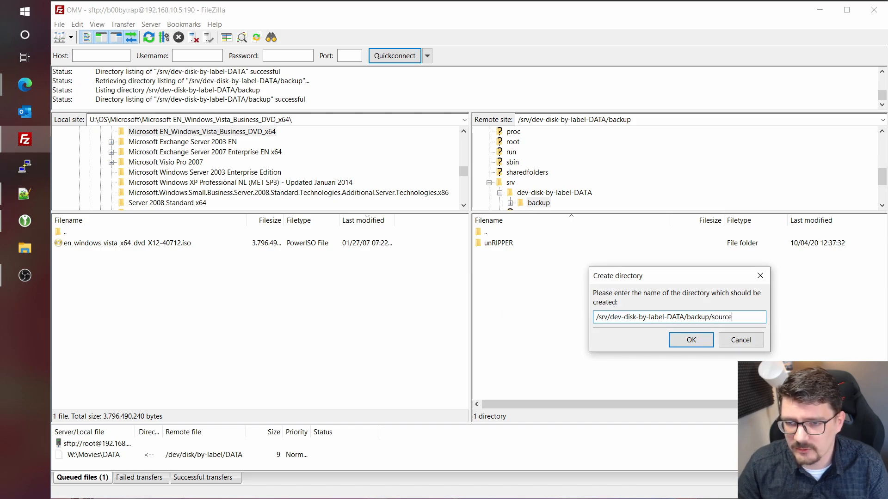
click(690, 345)
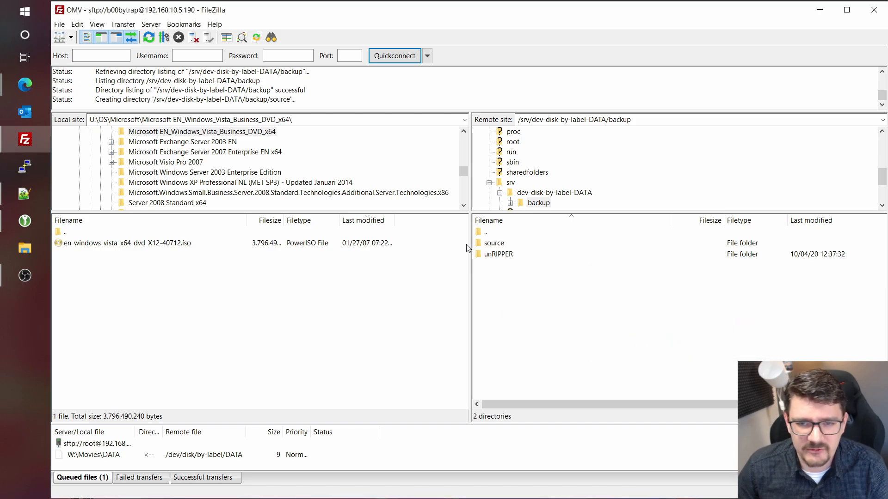
- Upload en_windows_vista_x64_dvd_X12-40712.iso into the new source folder
double_click(494, 243)
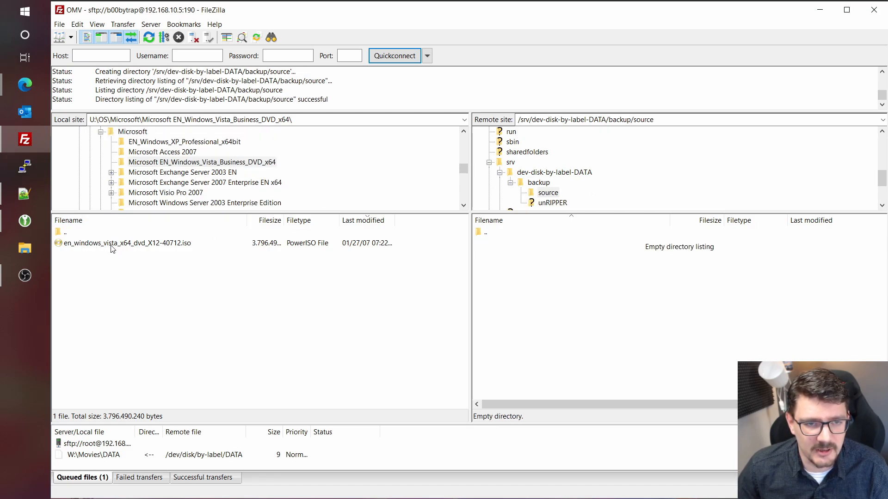
right_click(82, 243)
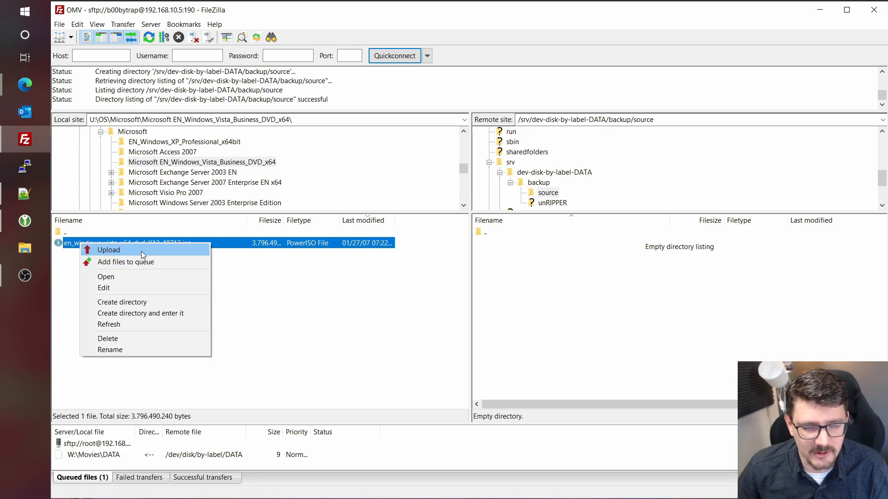
click(140, 251)
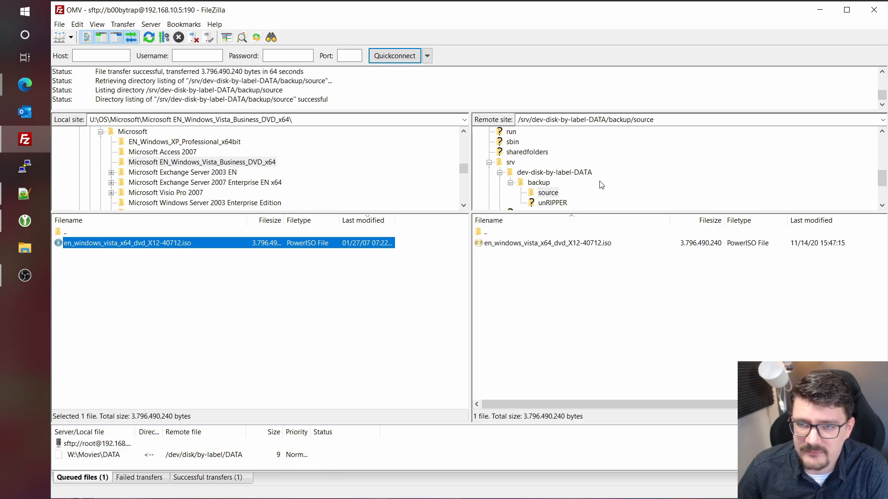
- Minimize FileZilla and return to the 192.168.10.5 openmediavault dashboard (version 4.1.36-1)
click(820, 9)
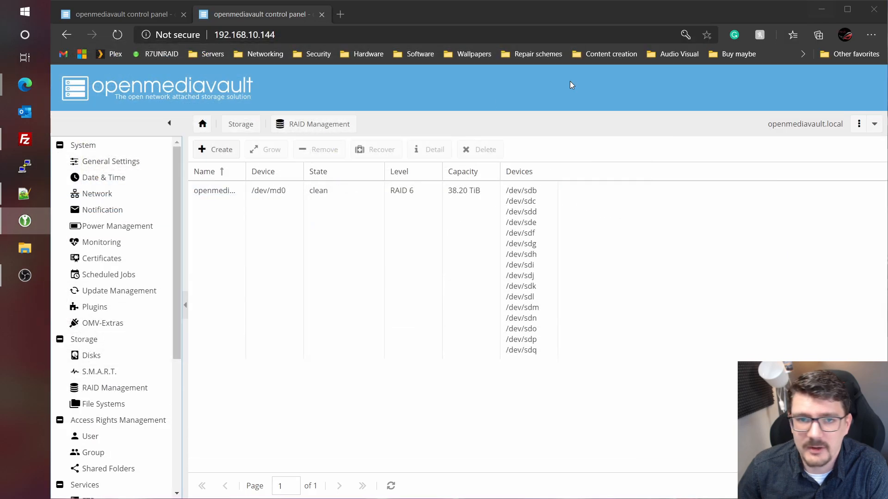
click(160, 18)
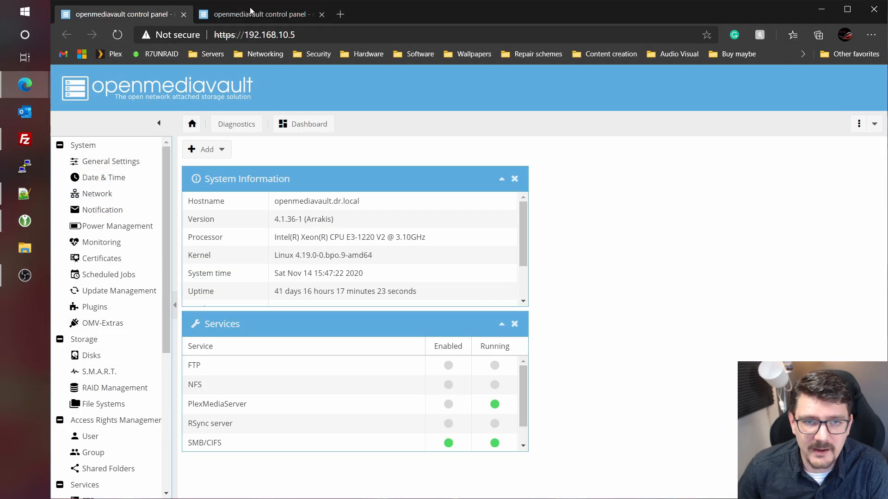
click(270, 17)
click(137, 15)
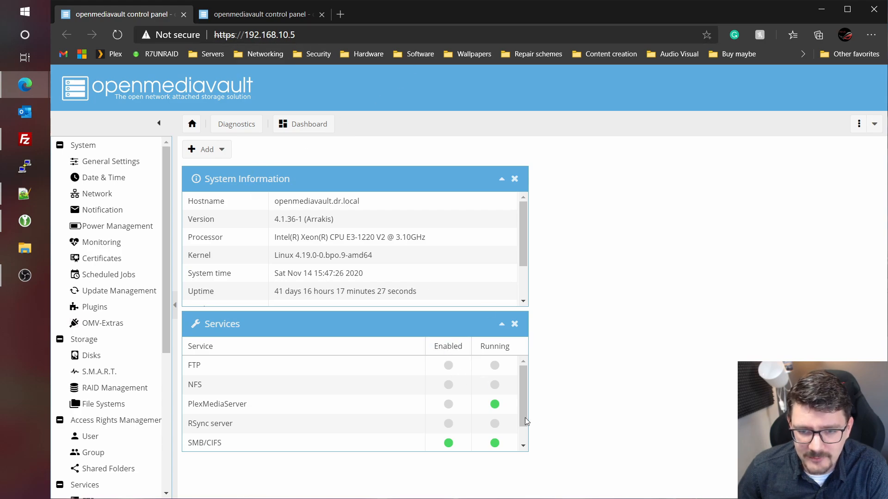
click(254, 18)
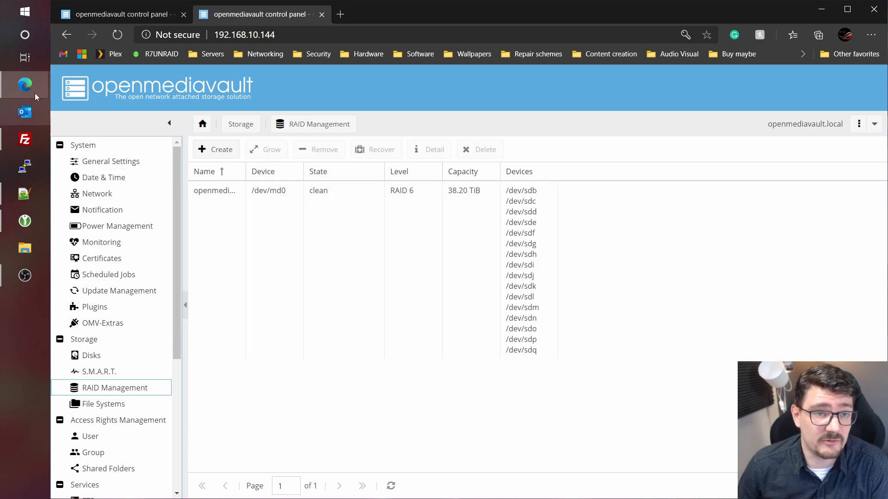
click(111, 15)
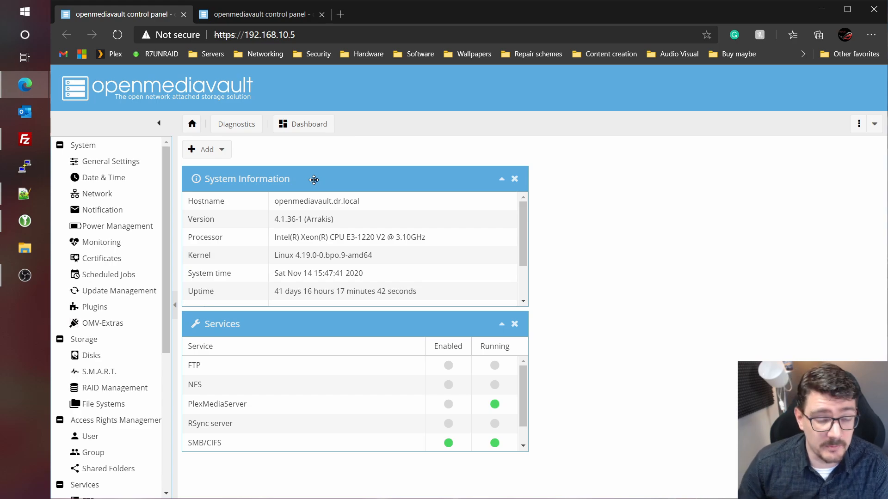
- Search plugins for 'dupli' and install openmediavault-duplicati 4.0, acknowledging completion
click(95, 307)
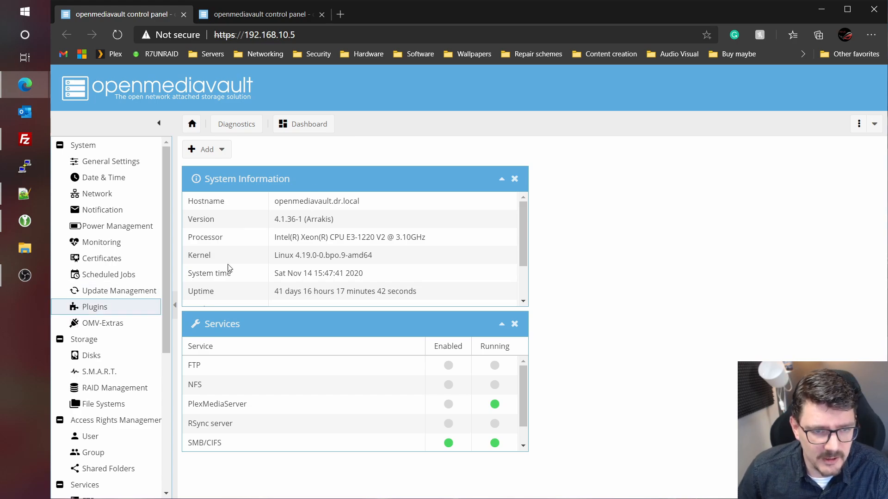
click(445, 149)
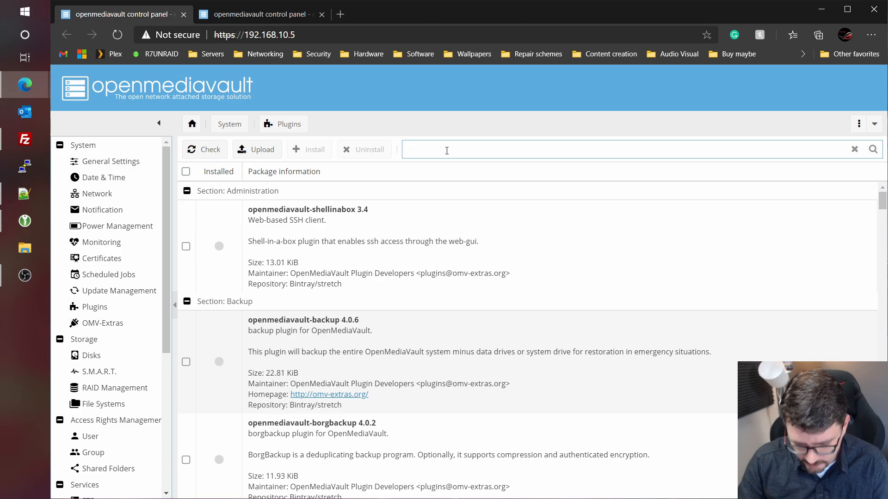
text(dupli)
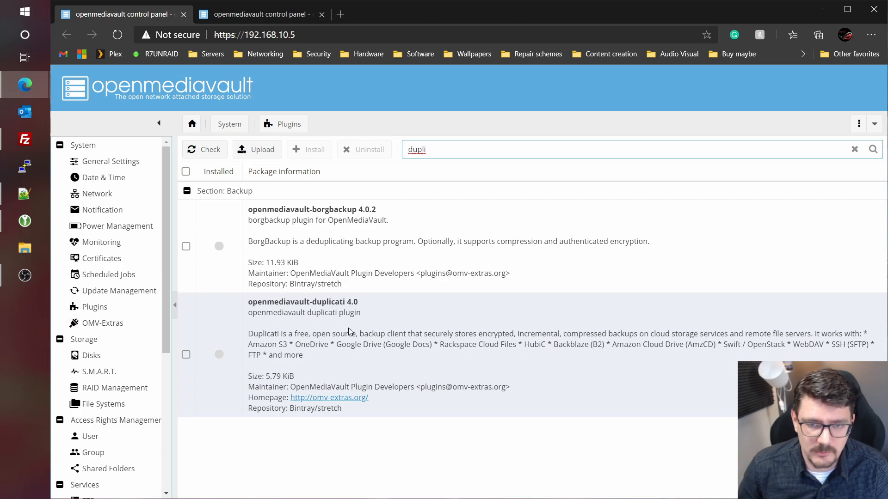
click(186, 355)
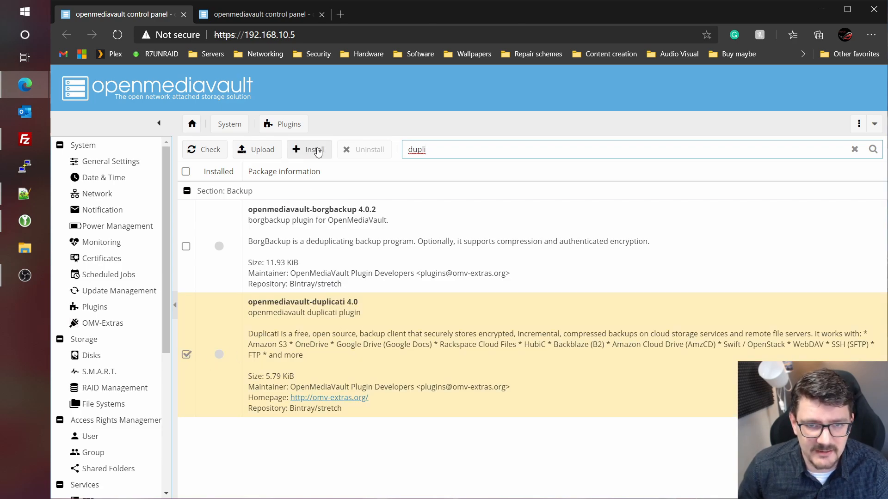
click(317, 151)
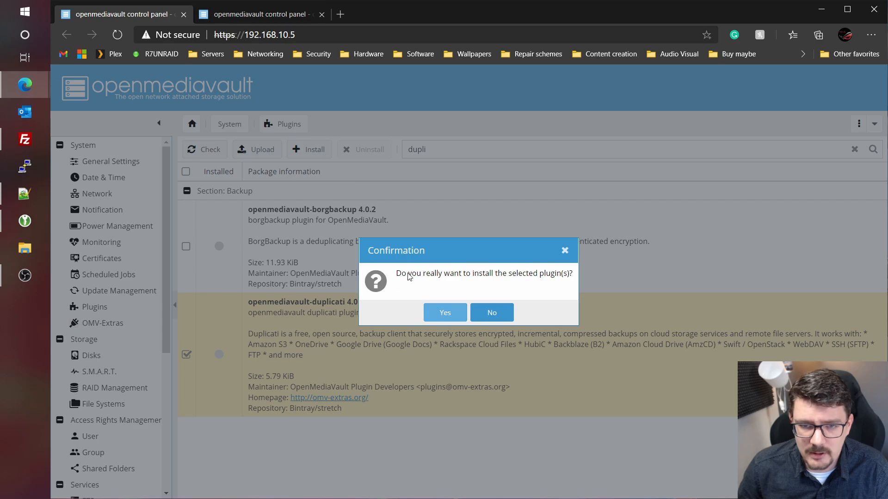
click(438, 314)
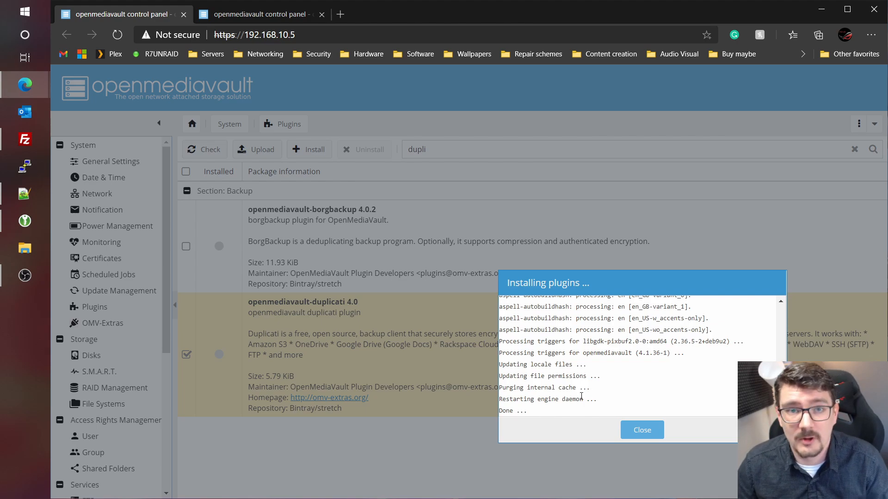
click(640, 437)
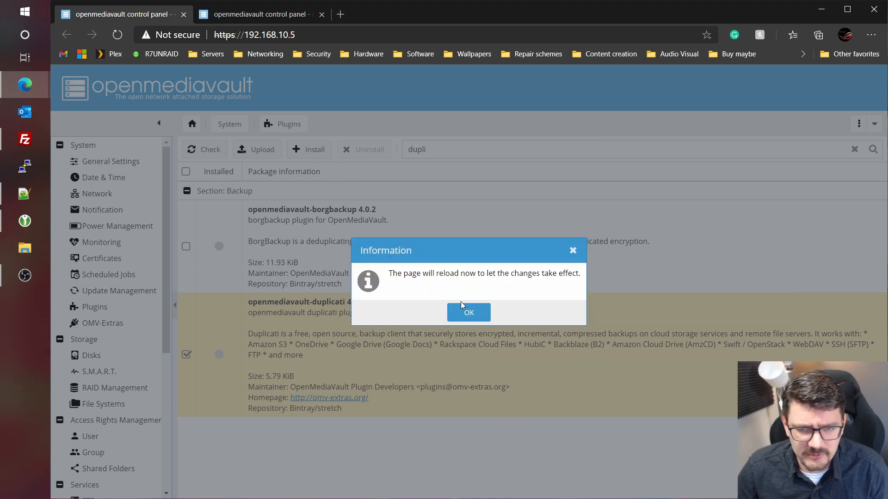
click(468, 313)
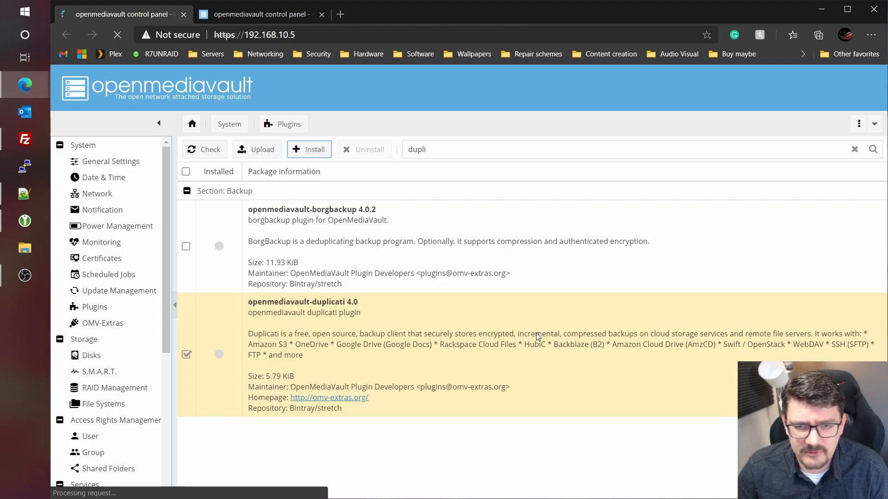
scroll(110, 305, down, 2)
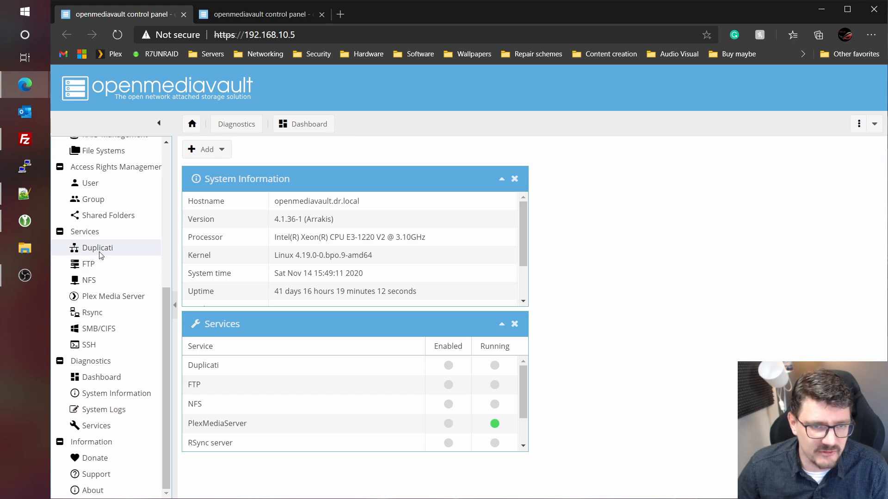
- Enable Duplicati on port 8200 with listen address 192.168.10.5, then save and apply
click(99, 247)
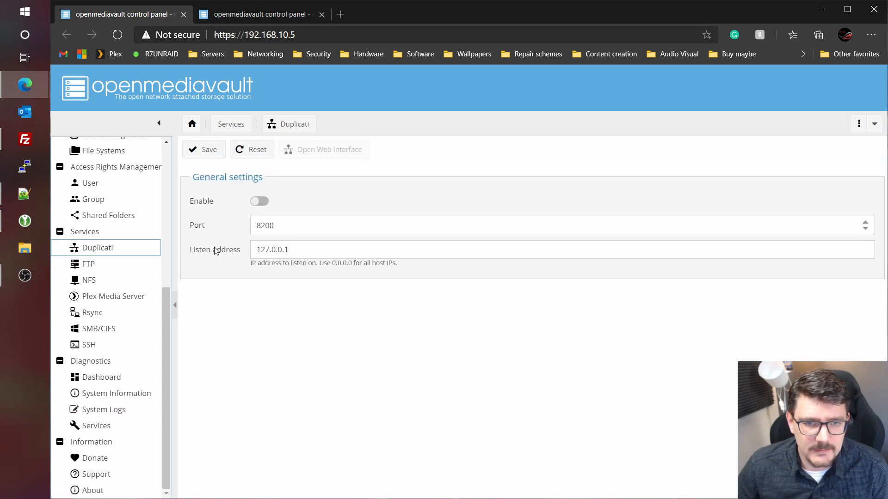
triple_click(307, 250)
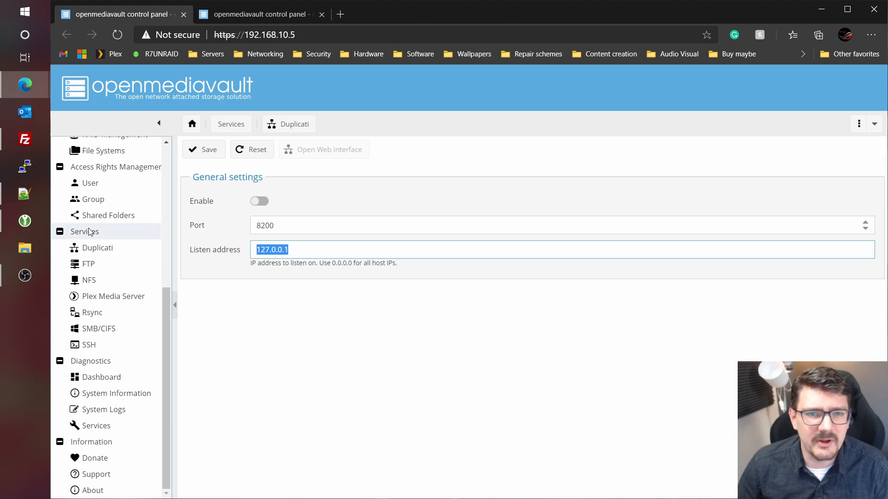
text(192.168)
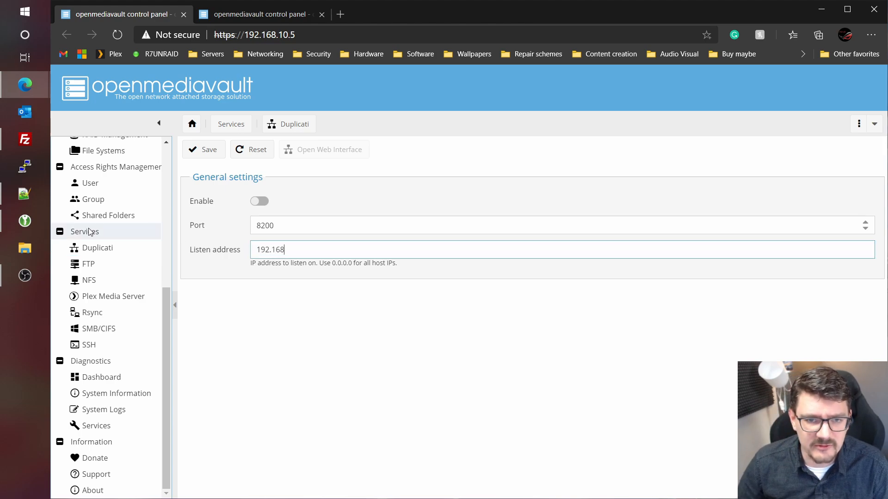
text(.10.5)
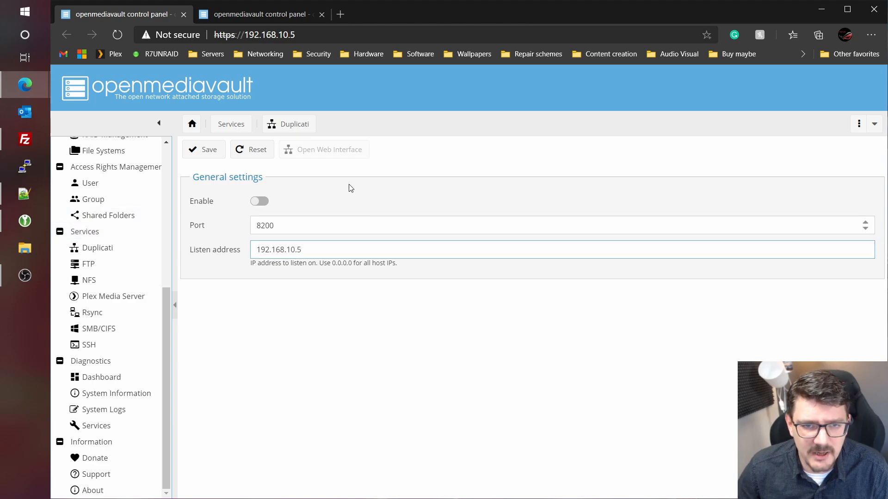
click(266, 201)
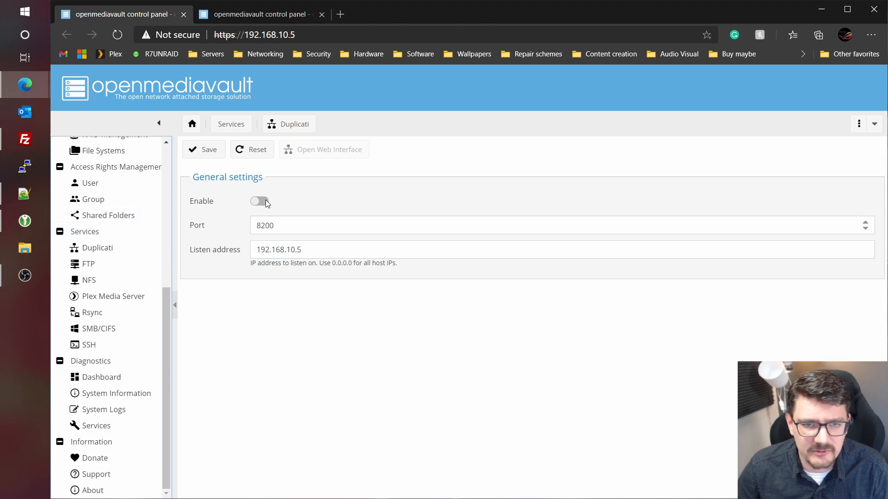
click(199, 150)
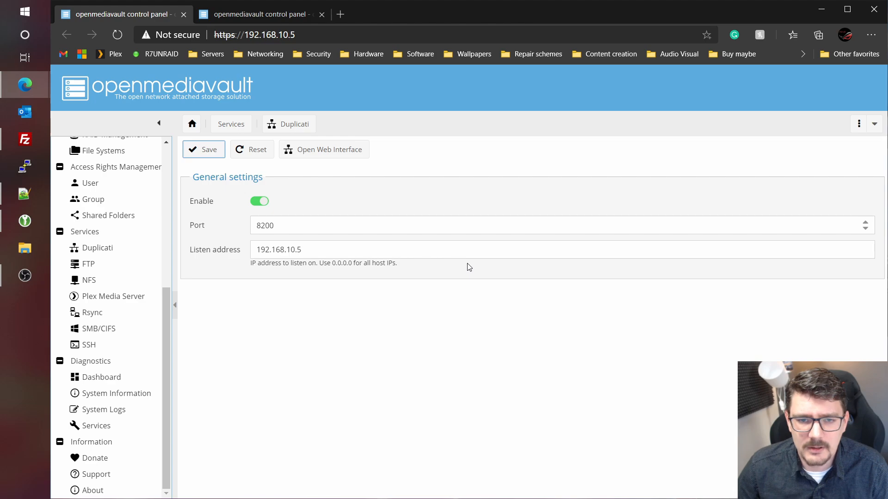
click(807, 156)
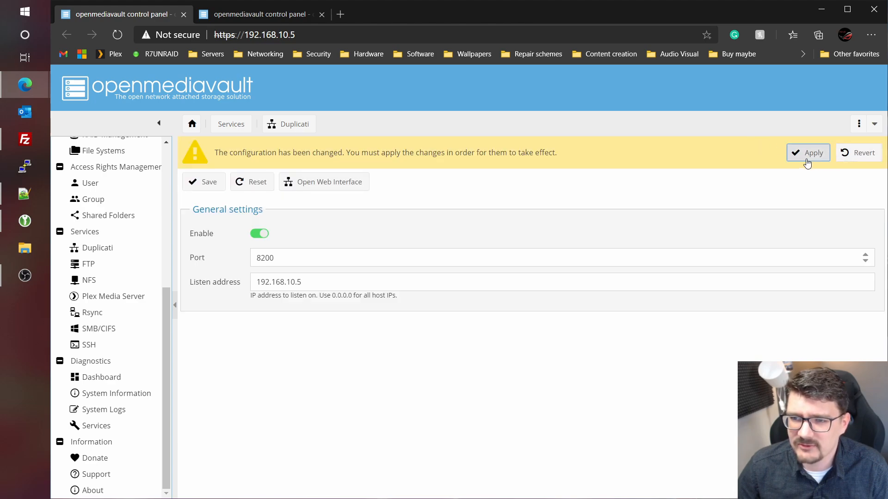
click(456, 312)
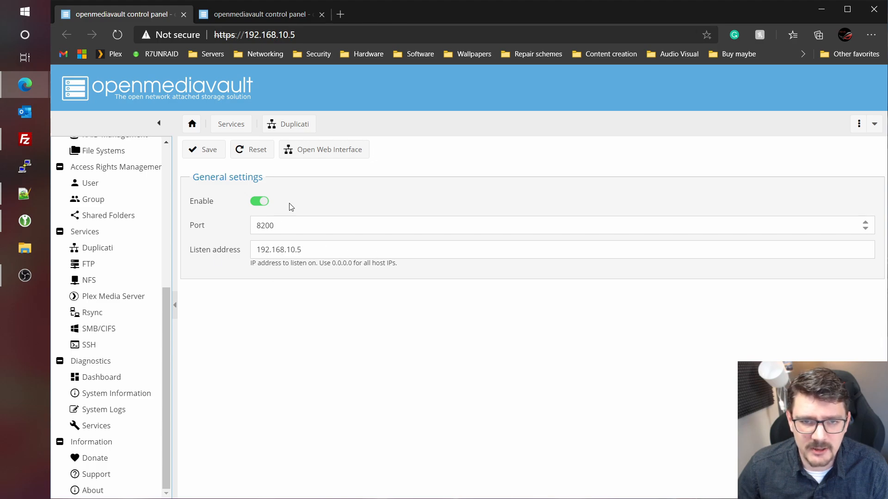
- Sign in to Duplicati at 192.168.10.5:8200 with the account password and open Settings
click(336, 154)
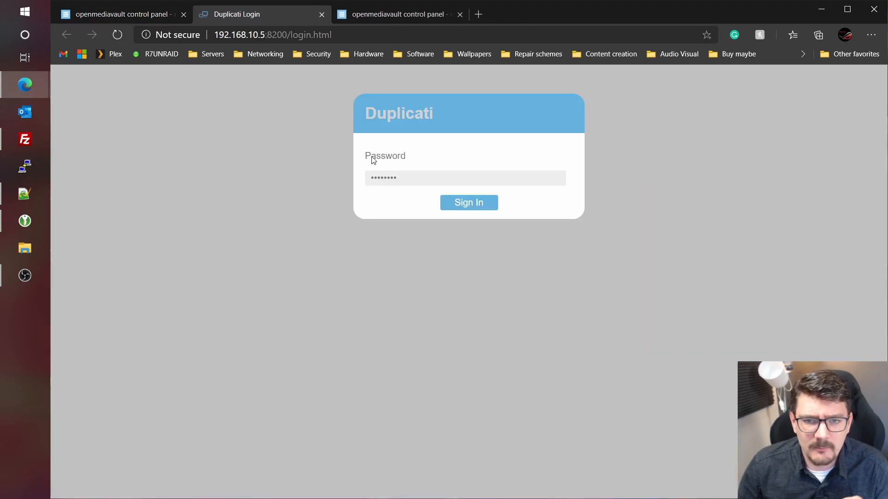
click(422, 173)
key(ctrl+a)
key(BackSpace)
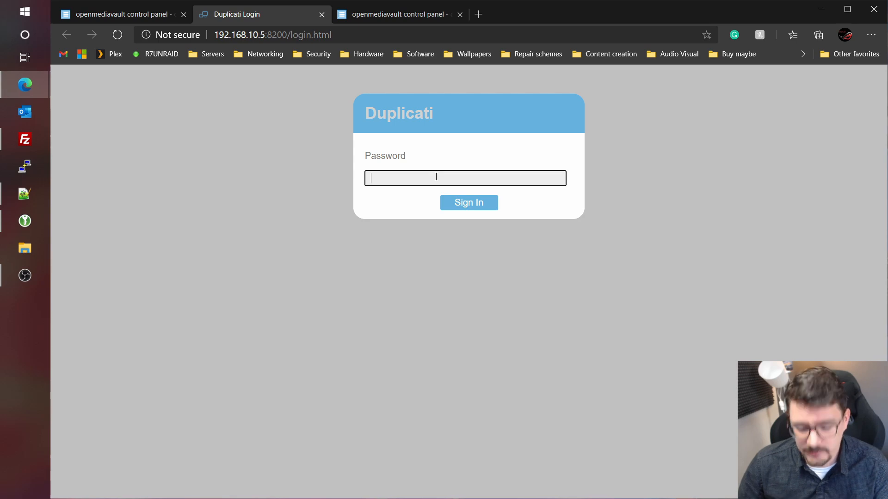
text(••••••••)
key(Return)
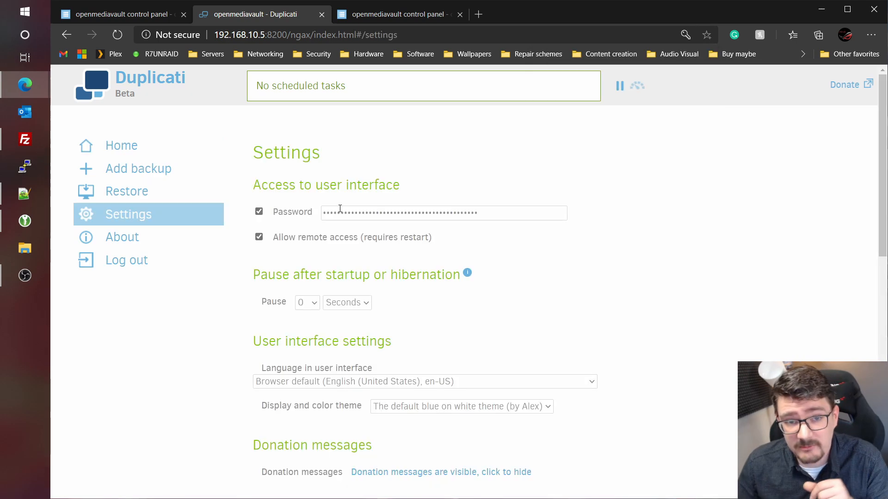
click(385, 210)
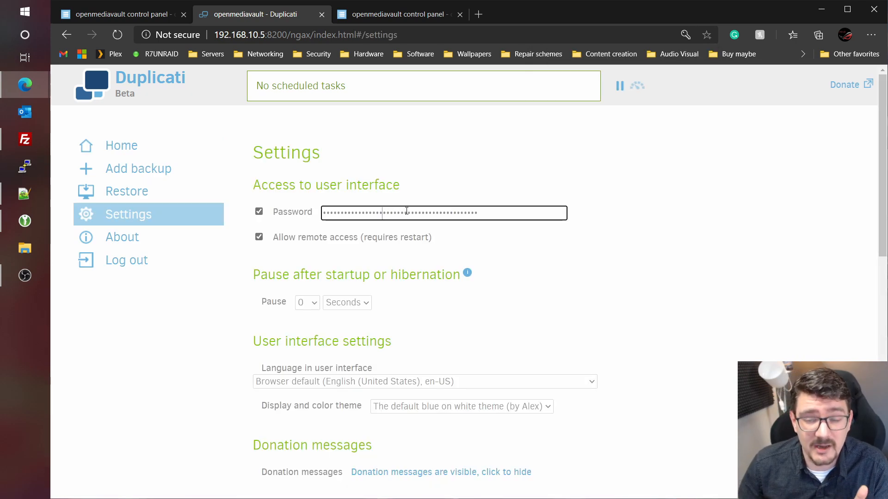
- Look through the interface settings unchanged, then return Home showing 'No scheduled tasks'
drag(509, 213, 272, 214)
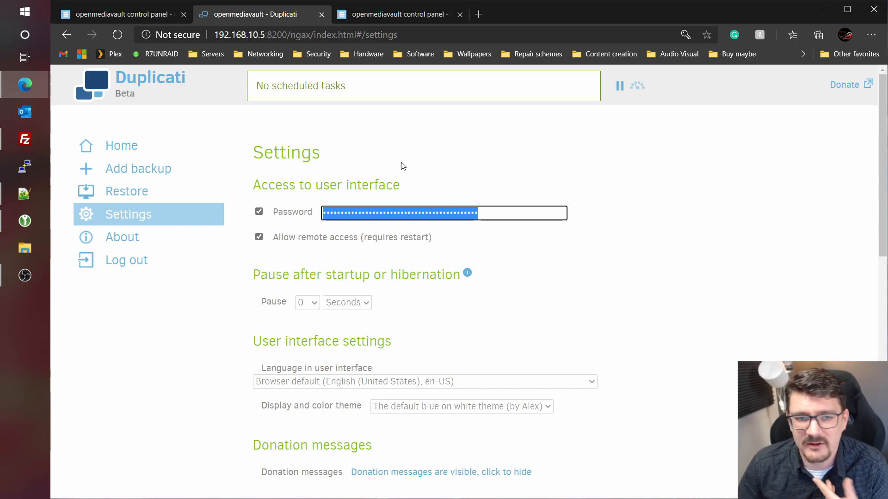
scroll(535, 242, down, 15)
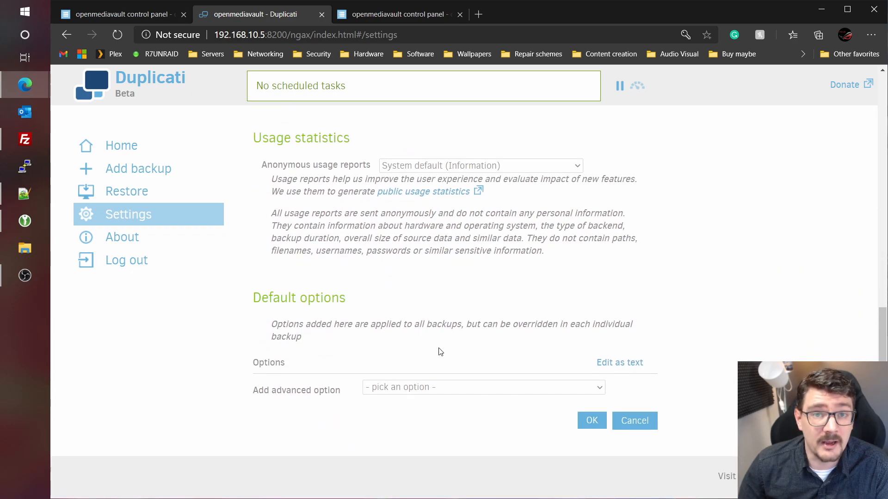
scroll(148, 203, up, 15)
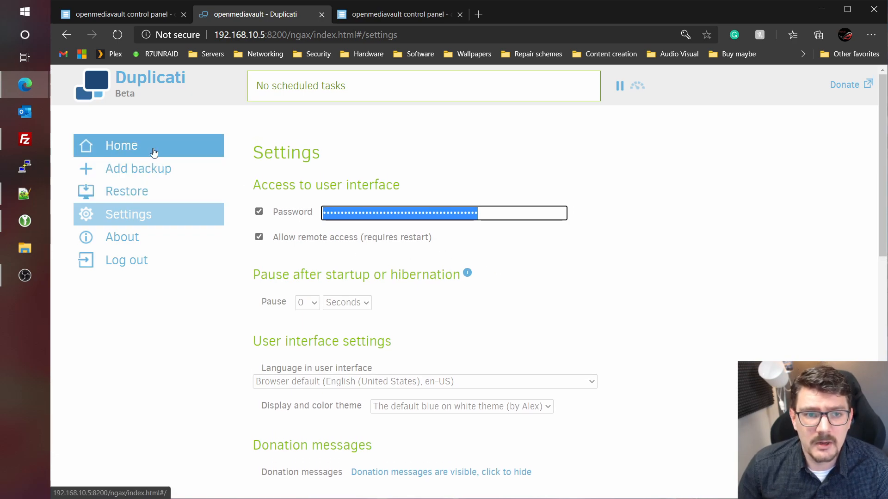
click(124, 147)
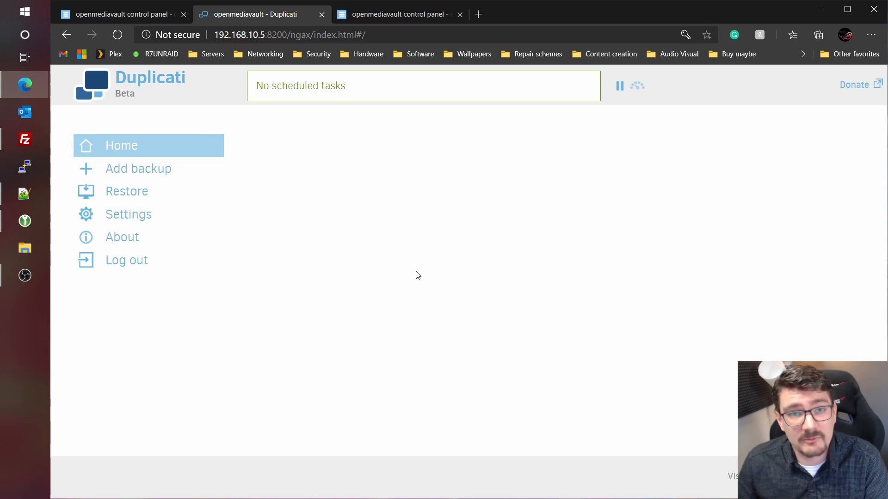
- Add a new backup and name it 'test'
click(148, 175)
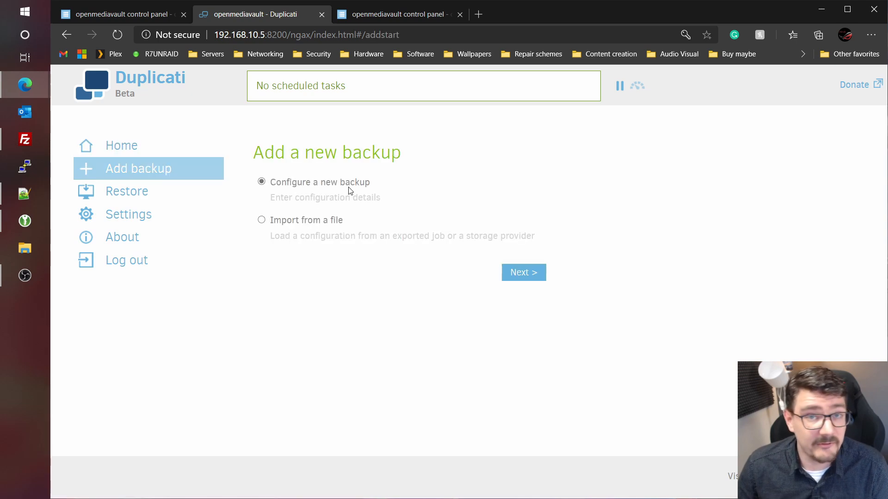
click(519, 272)
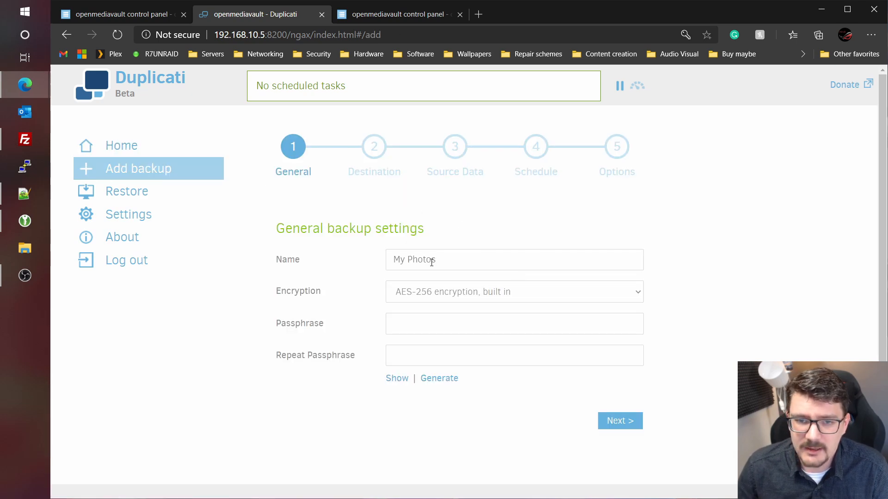
click(477, 254)
text(test)
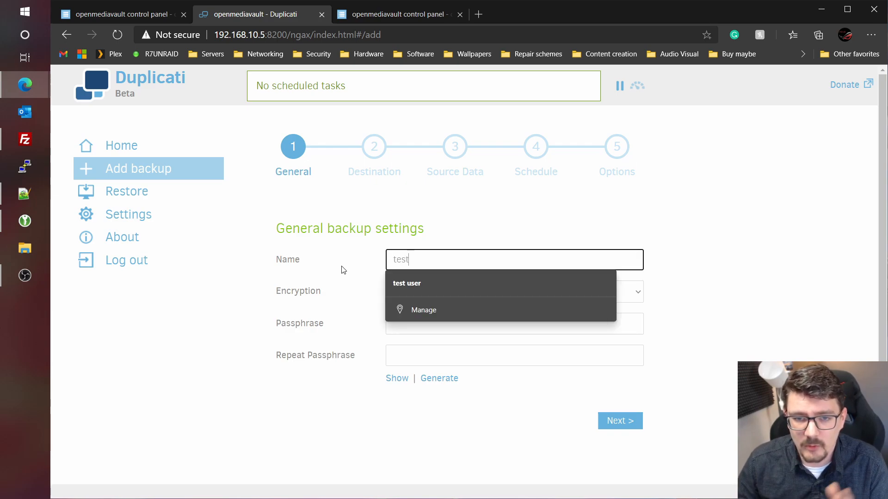
key(Tab)
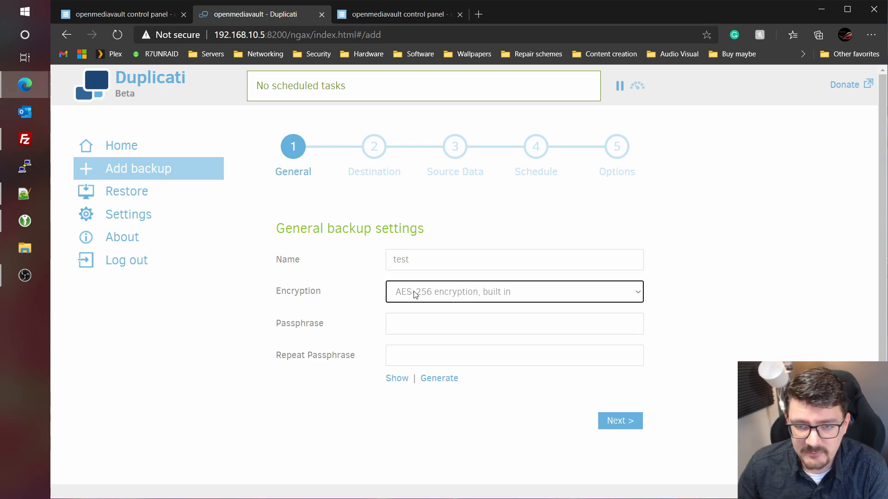
- Keep AES-256 encryption and enter the same passphrase in both passphrase fields
click(437, 327)
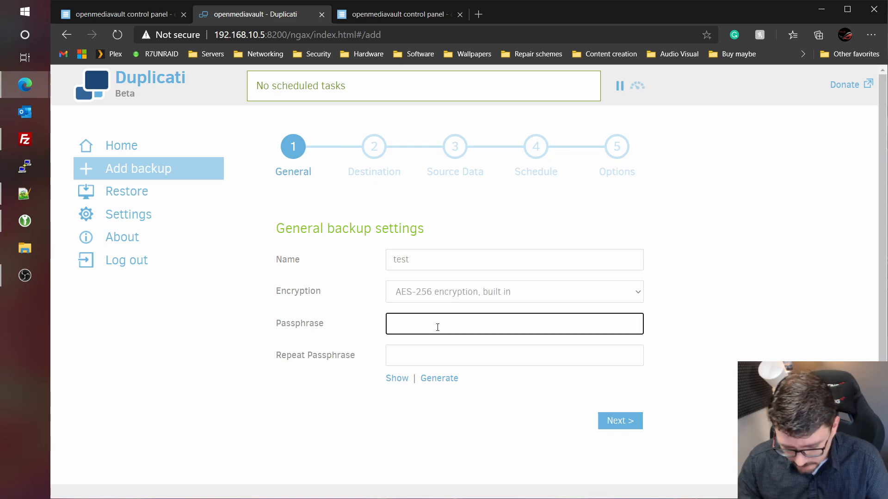
text(tes)
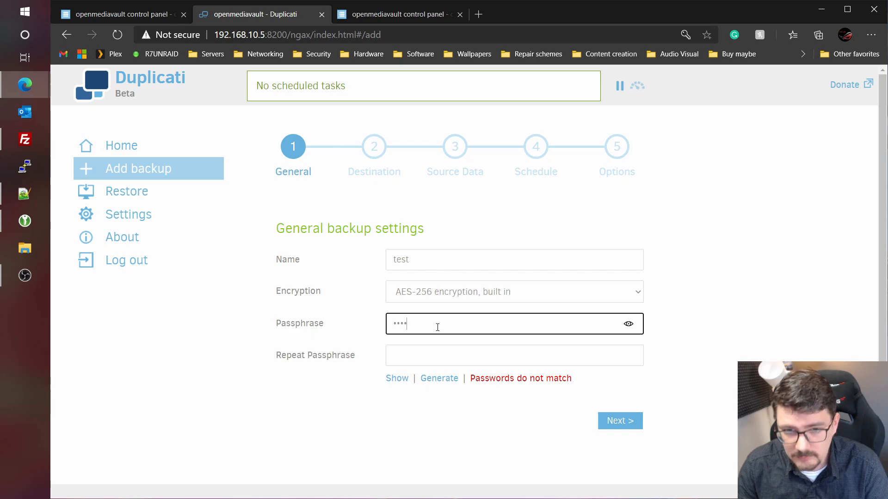
key(Tab)
text(test)
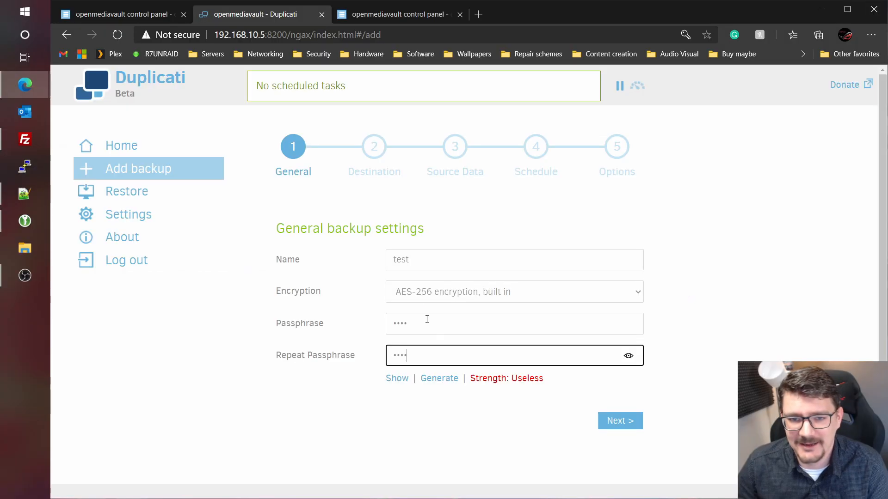
drag(425, 320, 126, 313)
text(•••)
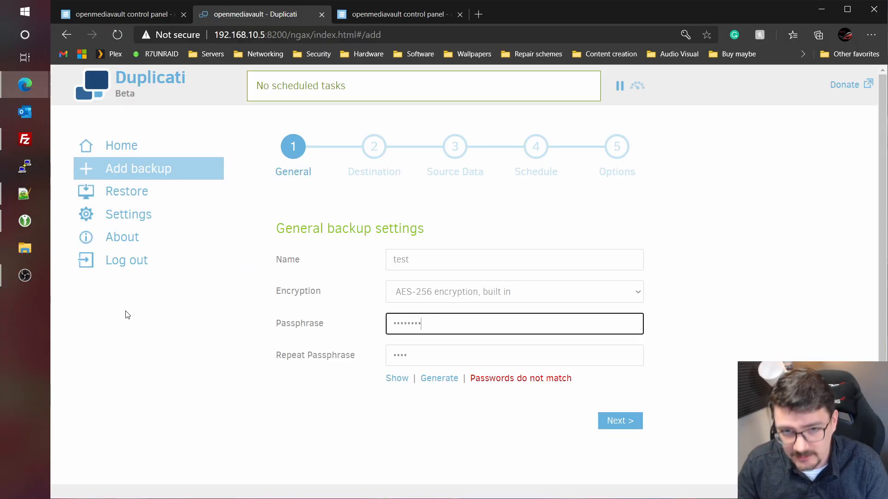
key(Tab)
text(••••••••)
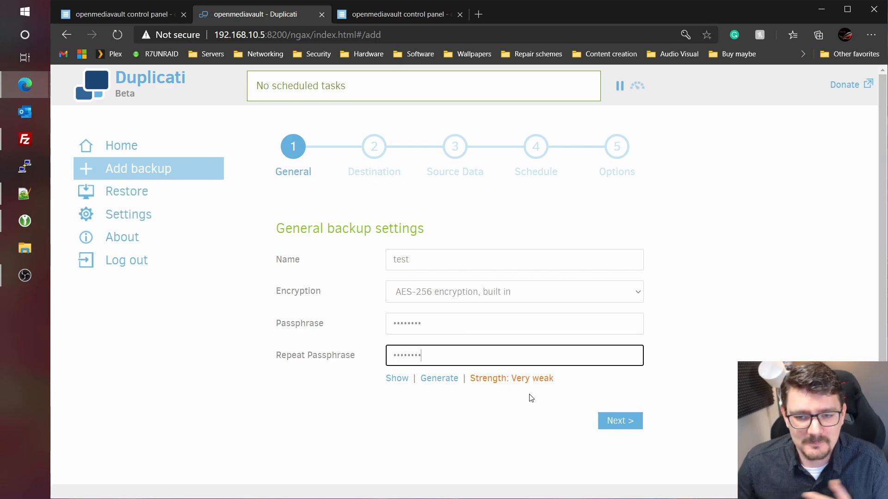
- Move to the destination page and choose SFTP (SSH) as the storage type
click(614, 426)
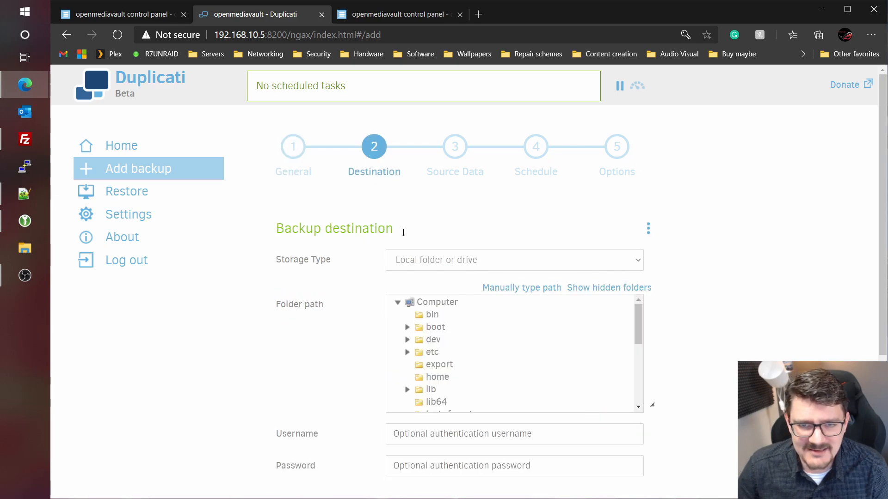
drag(284, 229, 299, 229)
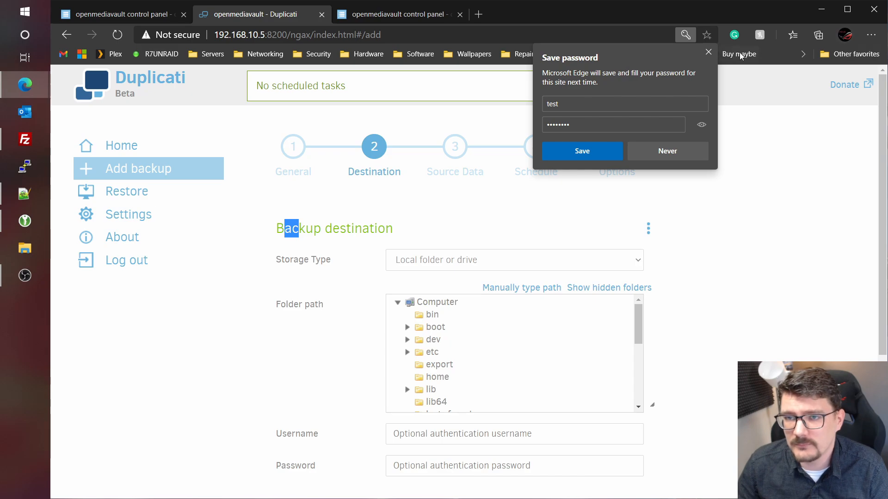
click(708, 52)
click(409, 228)
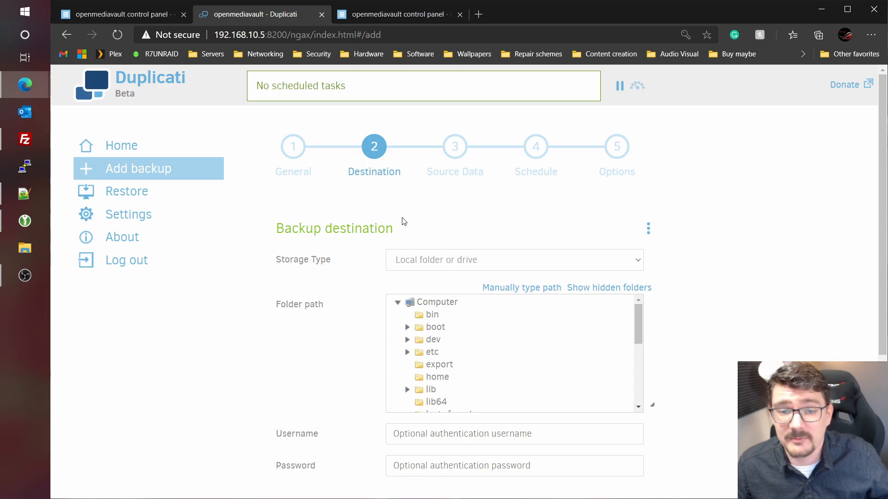
click(447, 257)
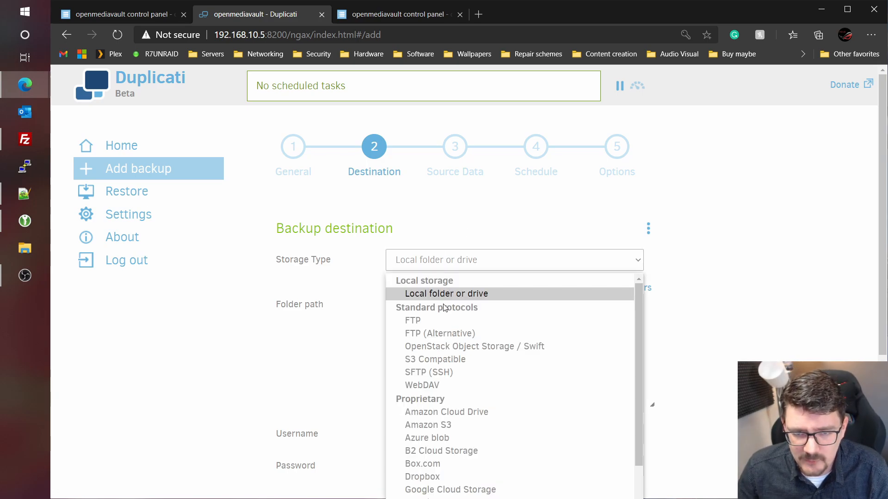
click(430, 372)
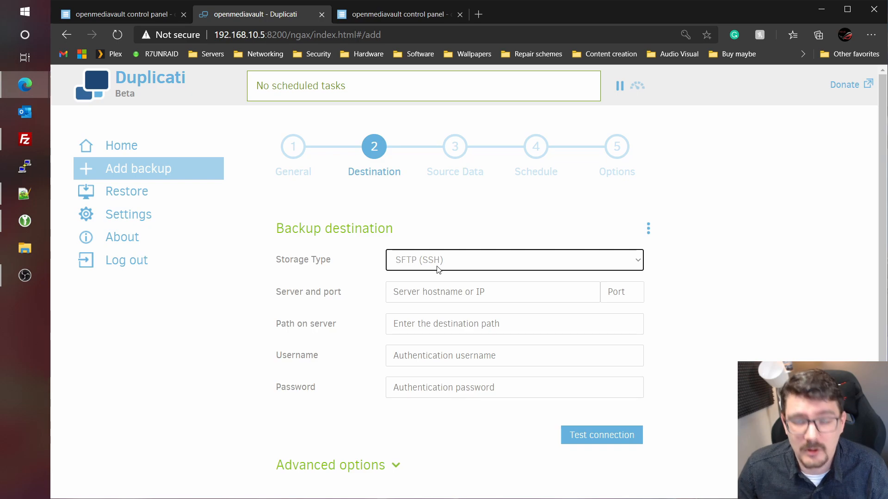
- Set server 192.168.10.144 and port 22, then switch over to FileZilla
click(458, 296)
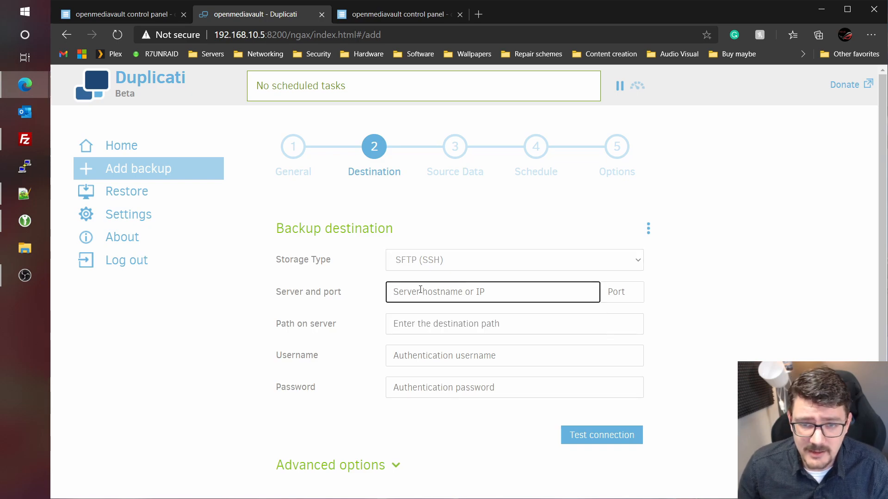
click(413, 288)
text(192)
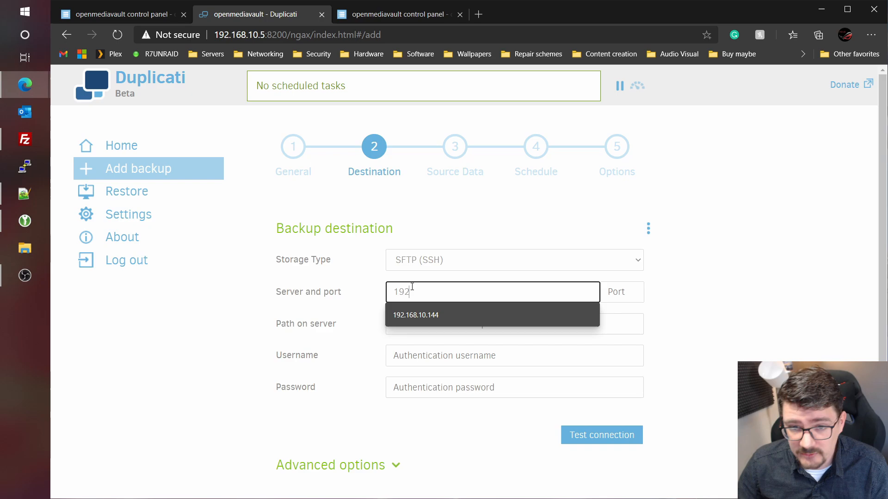
key(Down)
key(Return)
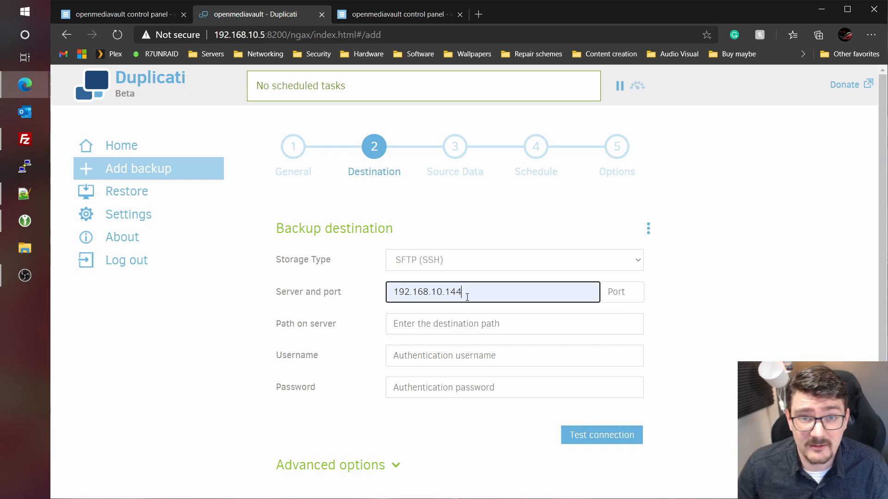
click(618, 293)
text(22)
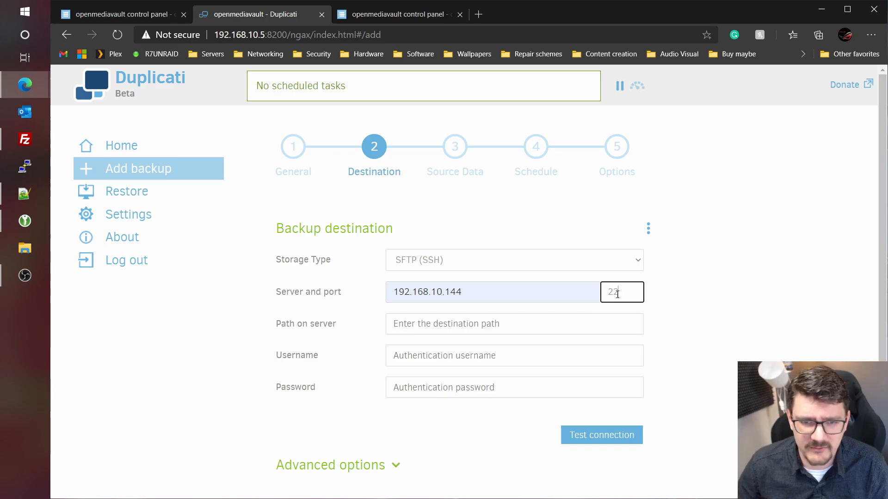
click(546, 319)
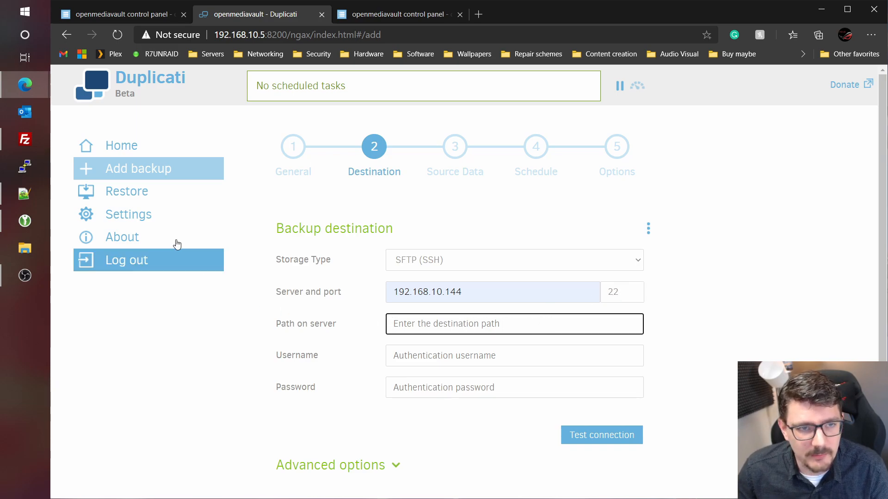
click(16, 140)
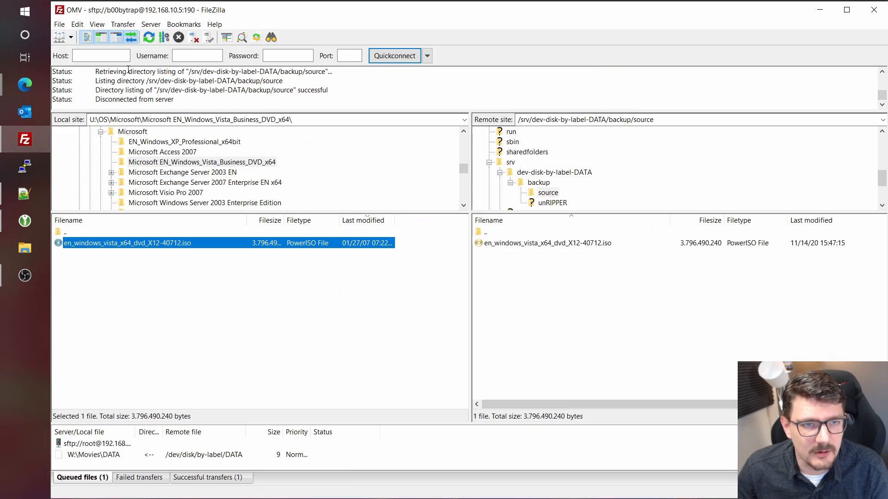
- Connect FileZilla to 192.168.10.144 on port 22 with the login details, in a new tab
click(86, 56)
text(192.)
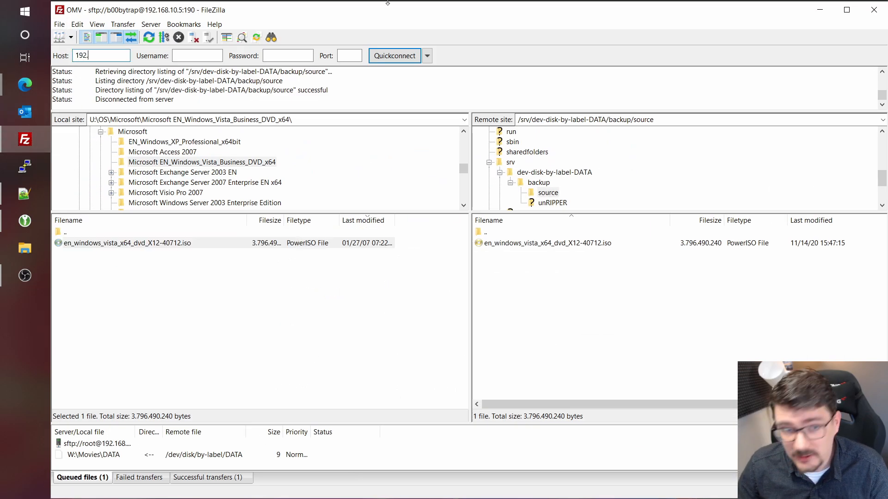
text(168.10.14)
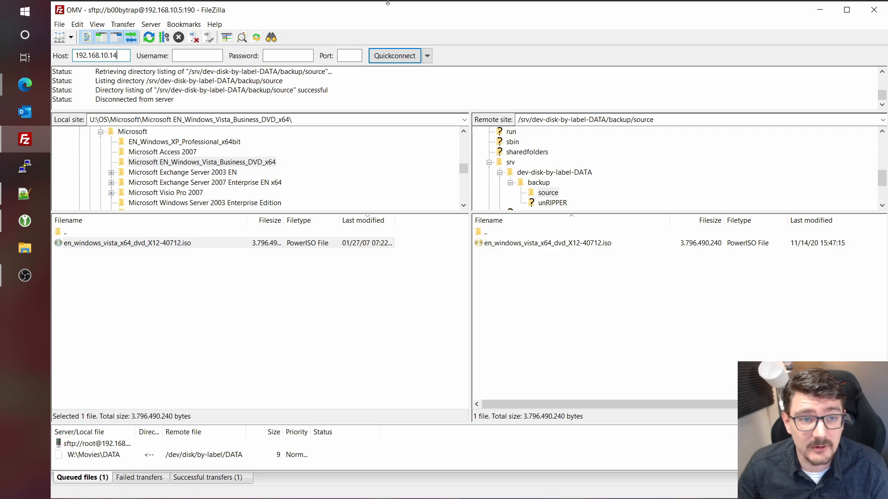
text(4)
key(Tab)
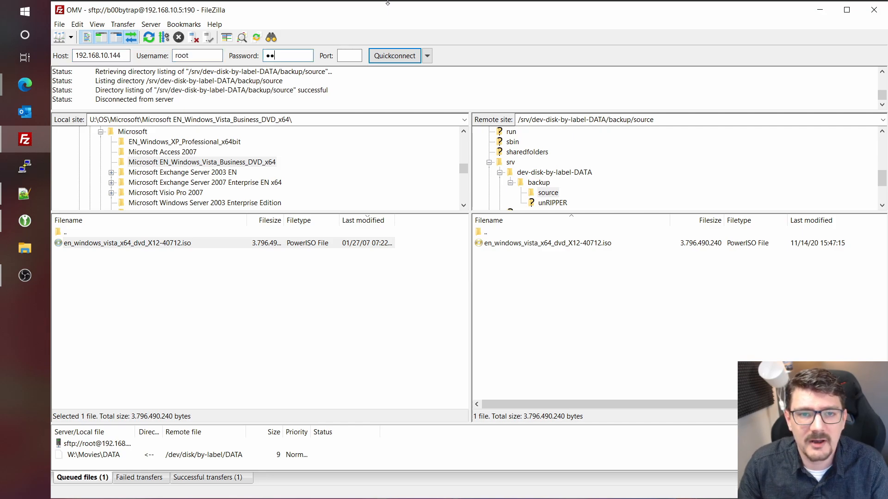
text(•••••)
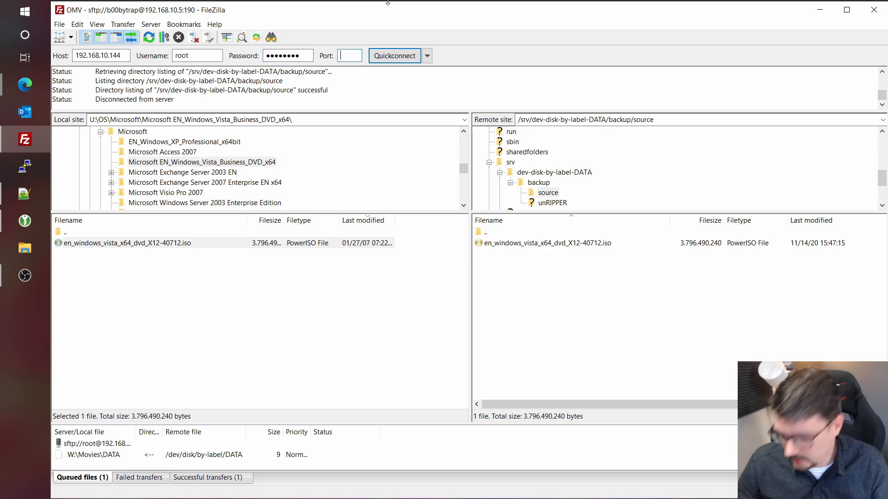
key(Tab)
text(22)
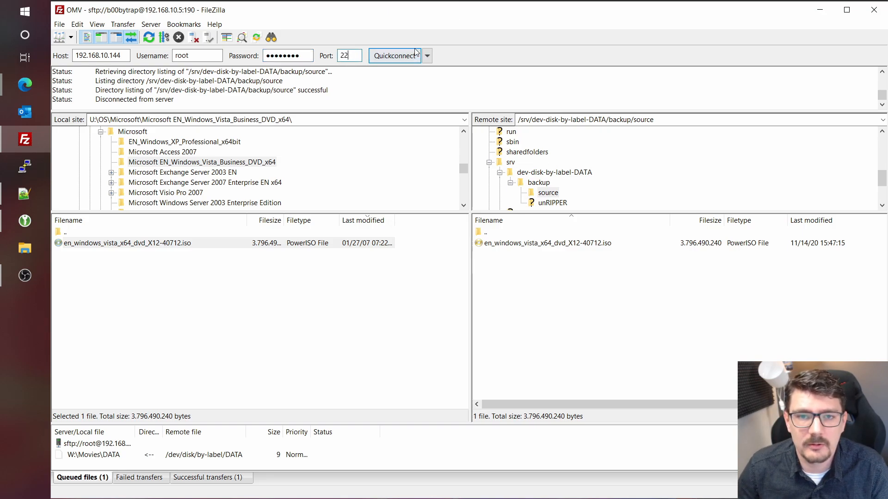
click(394, 56)
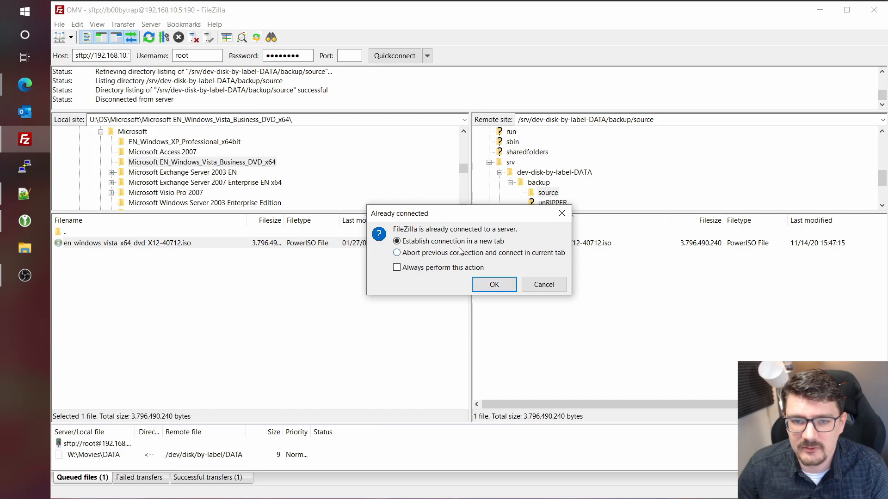
click(491, 284)
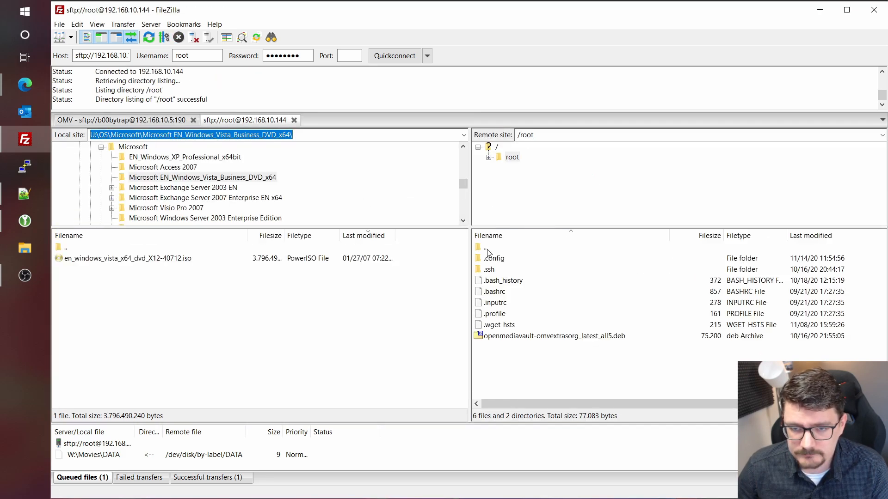
- Open /srv/dev-disk-by-label-BACKUP/test on the server and select its full remote path
double_click(487, 249)
scroll(524, 341, down, 4)
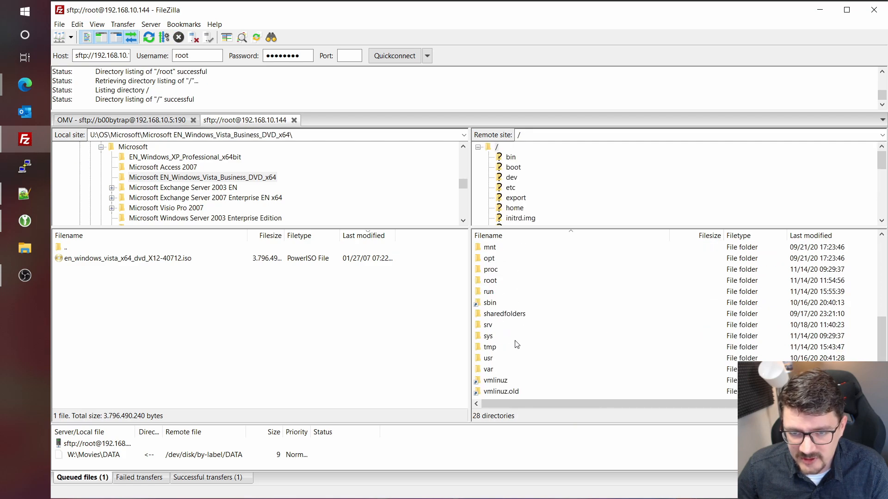
double_click(488, 325)
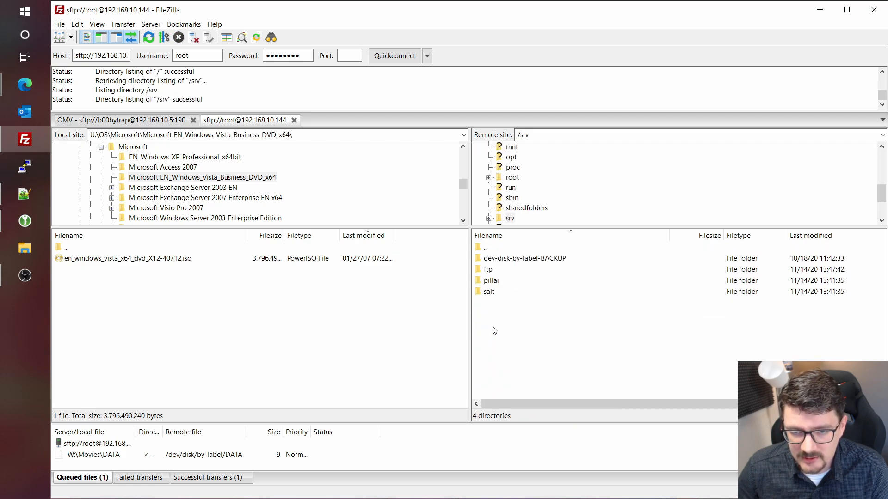
double_click(494, 259)
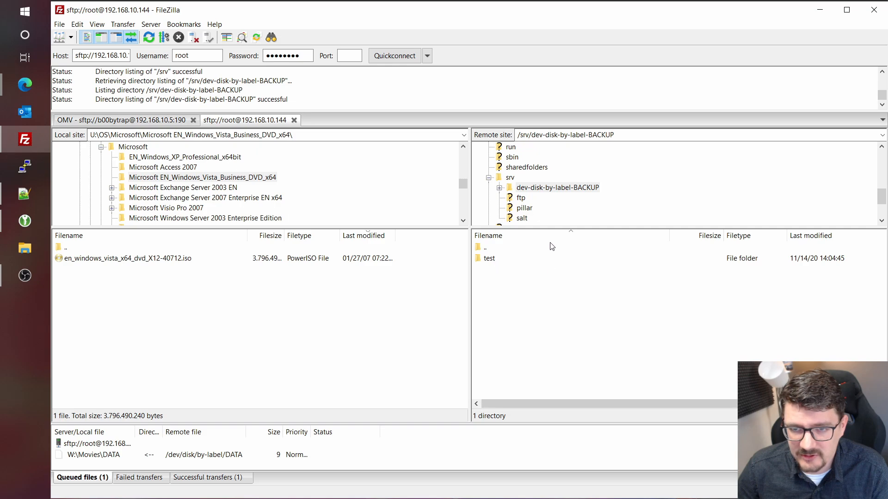
double_click(505, 257)
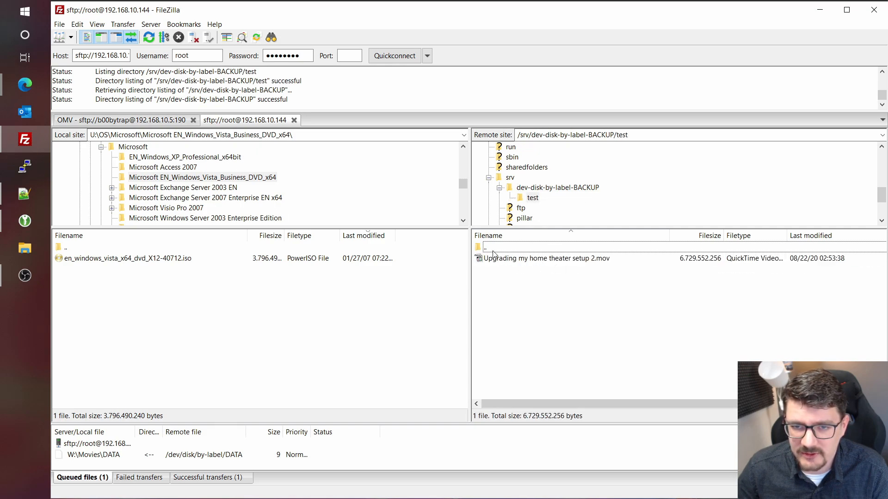
click(653, 135)
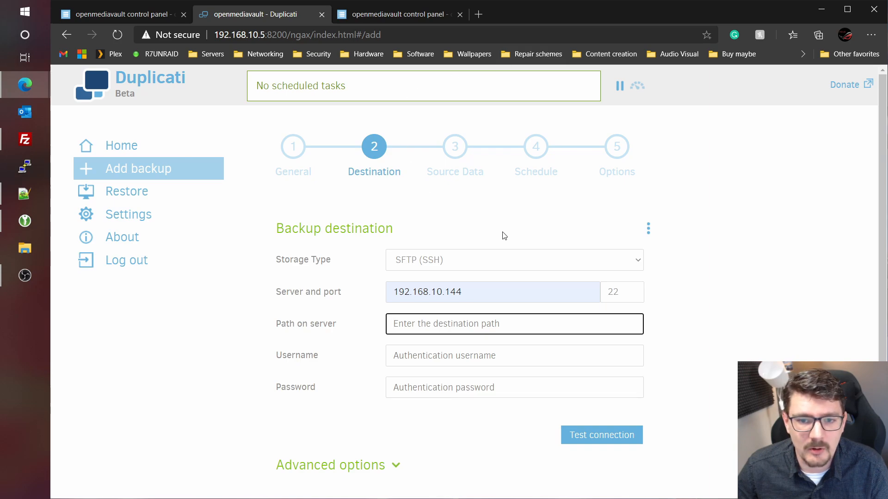
- Set Path on server to /srv/dev-disk-by-label-BACKUP/test/ with username root and its password
text(/srv/dev-disk-by-label-BACKUP/test)
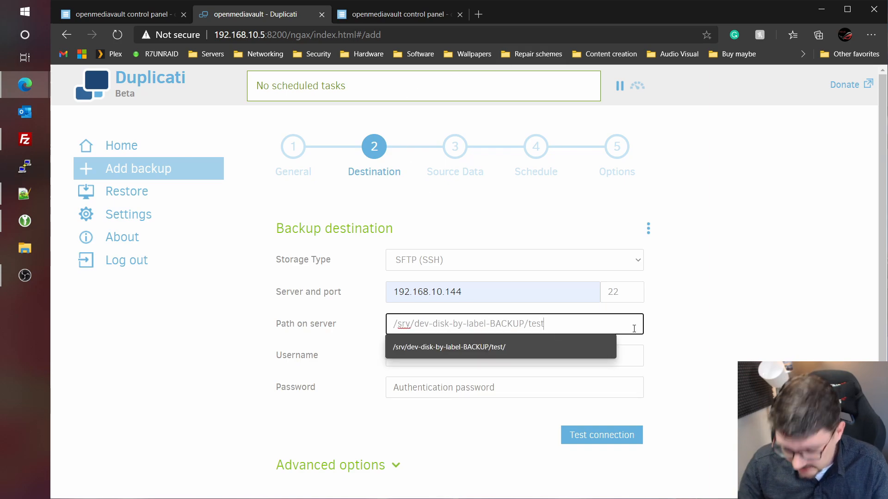
text(/)
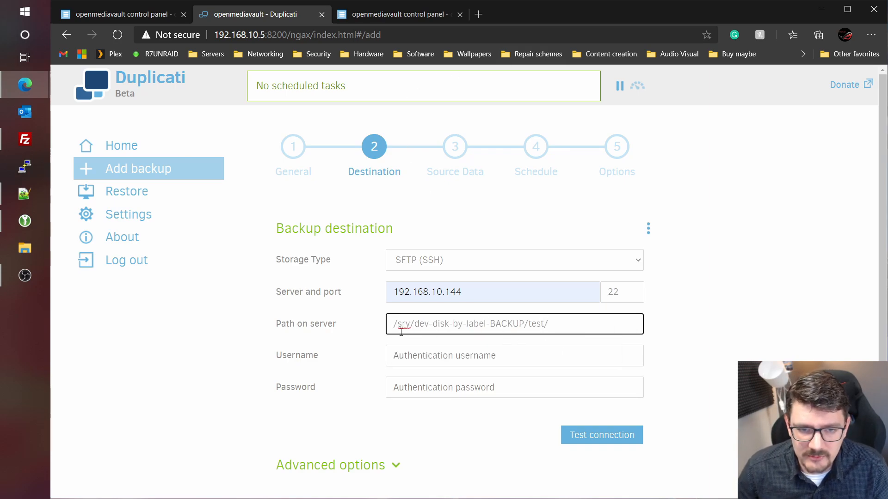
click(490, 356)
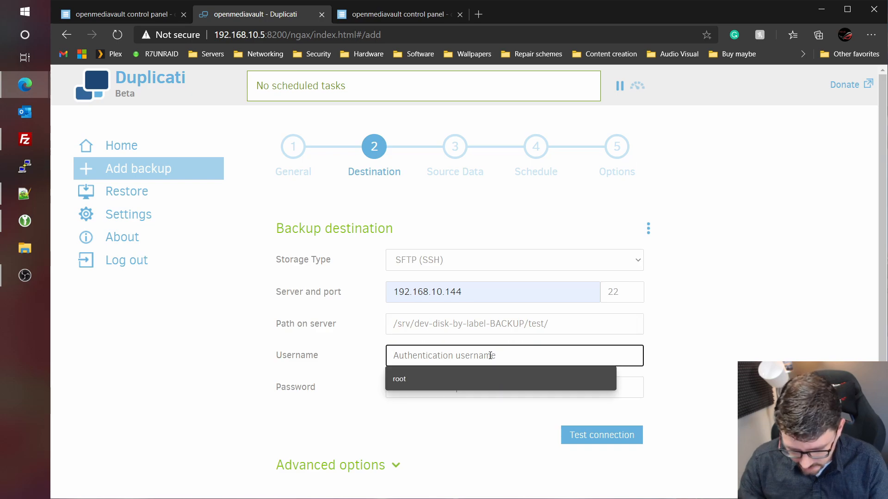
text(root)
key(Tab)
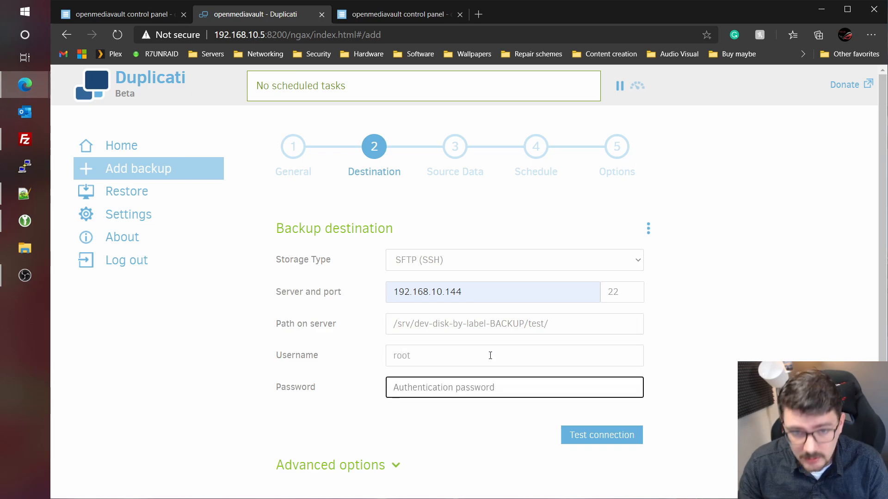
text(********)
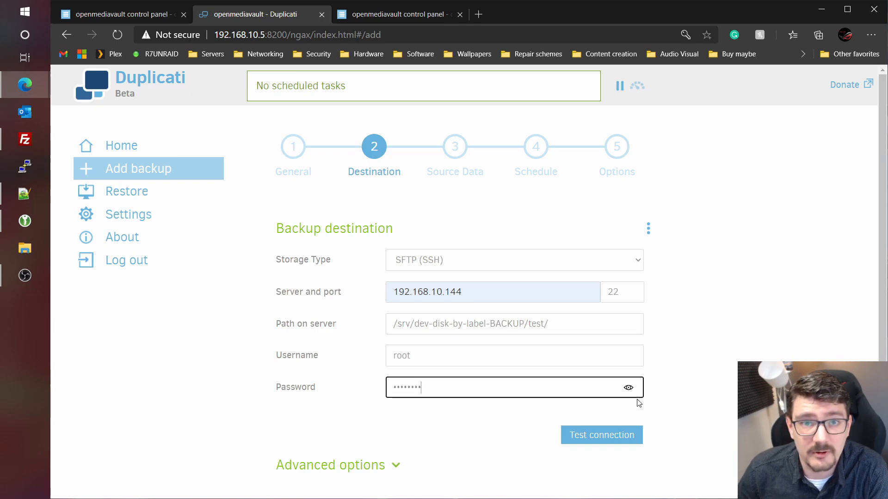
- Test the SFTP connection, trust the server's host key, and continue to Source Data
click(615, 442)
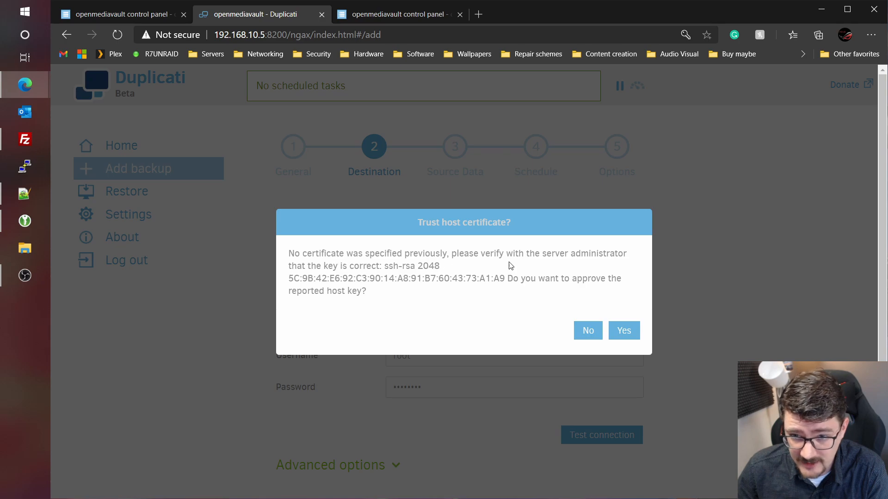
click(624, 330)
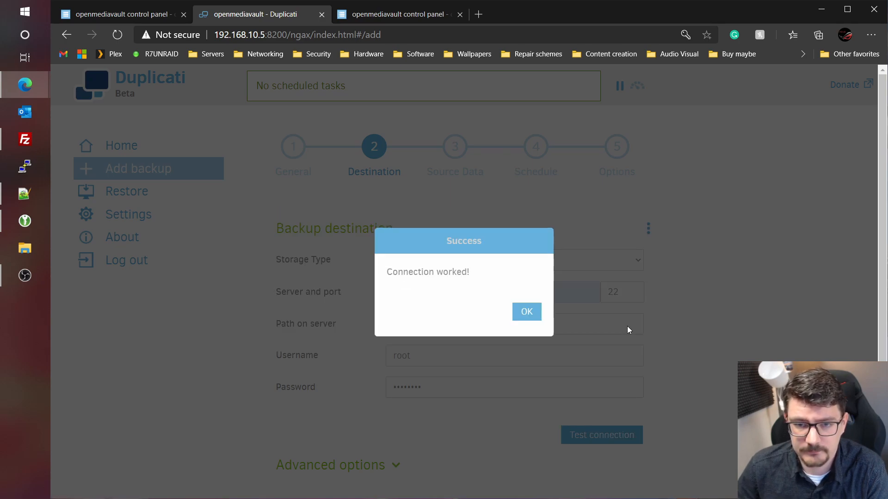
click(528, 312)
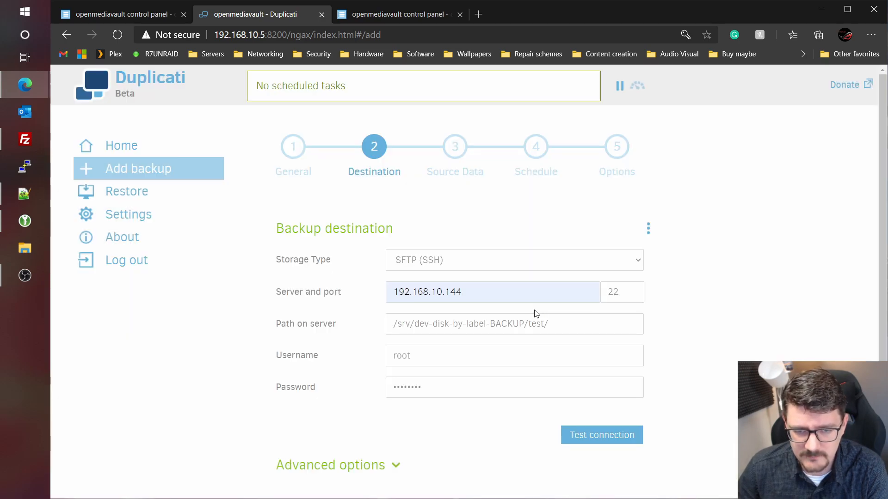
scroll(536, 315, down, 3)
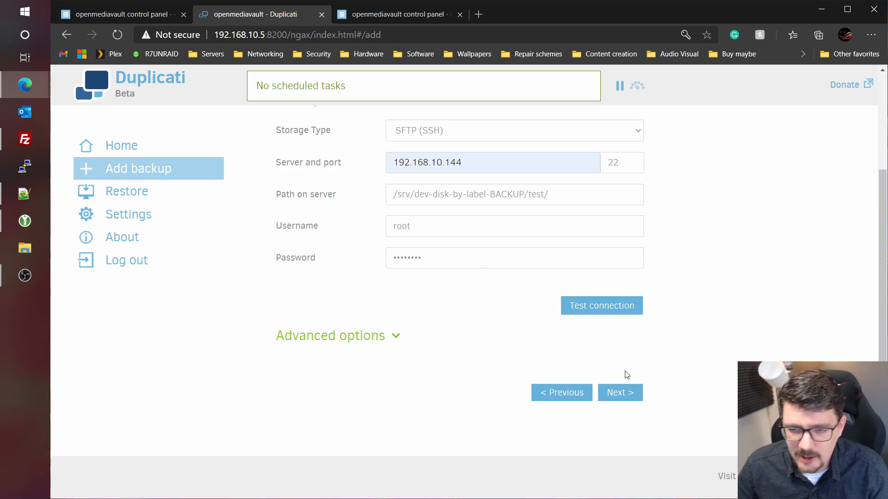
click(632, 393)
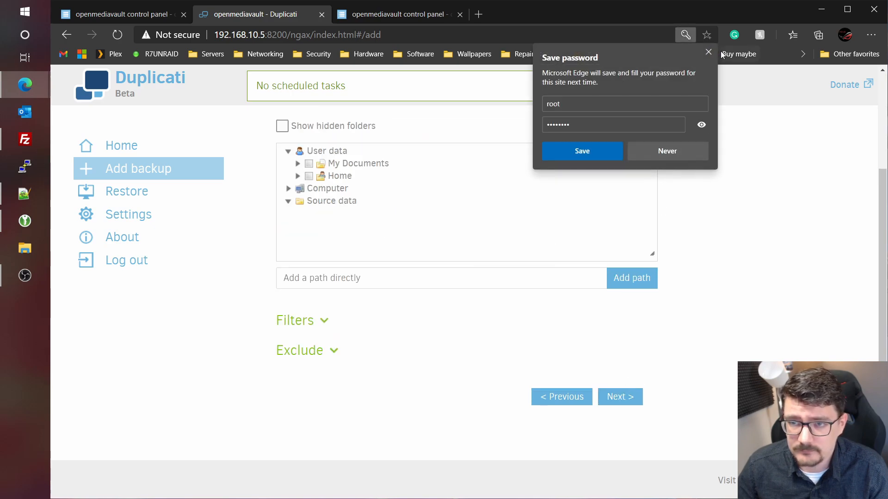
- Tick sharedfolders/backup/source as the backup's source data and continue to Schedule
click(709, 52)
scroll(508, 278, up, 3)
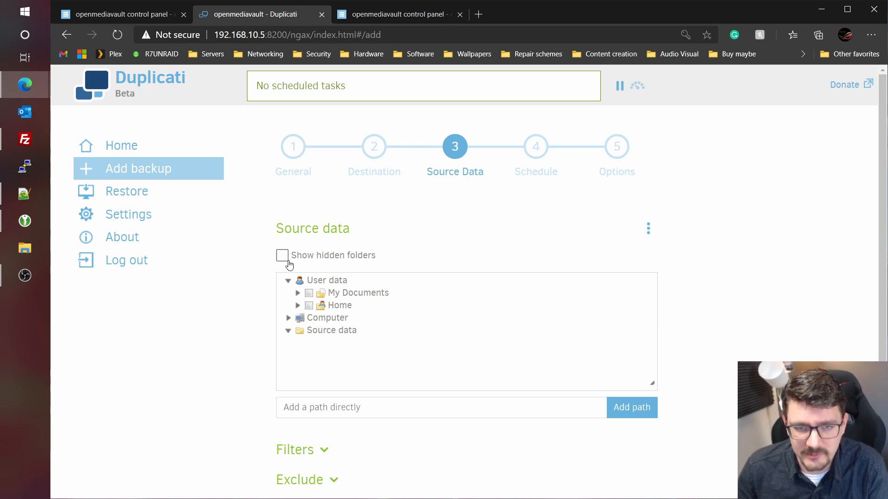
click(288, 319)
scroll(349, 322, down, 3)
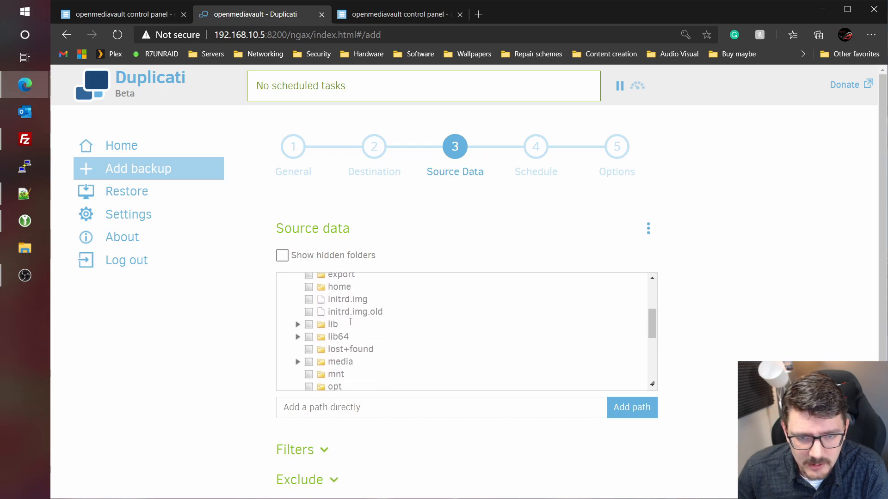
scroll(350, 322, down, 4)
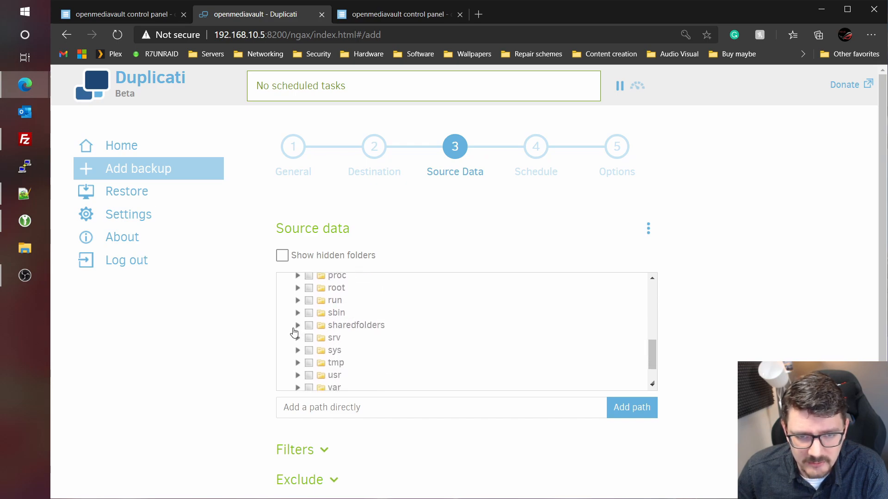
click(297, 326)
click(307, 338)
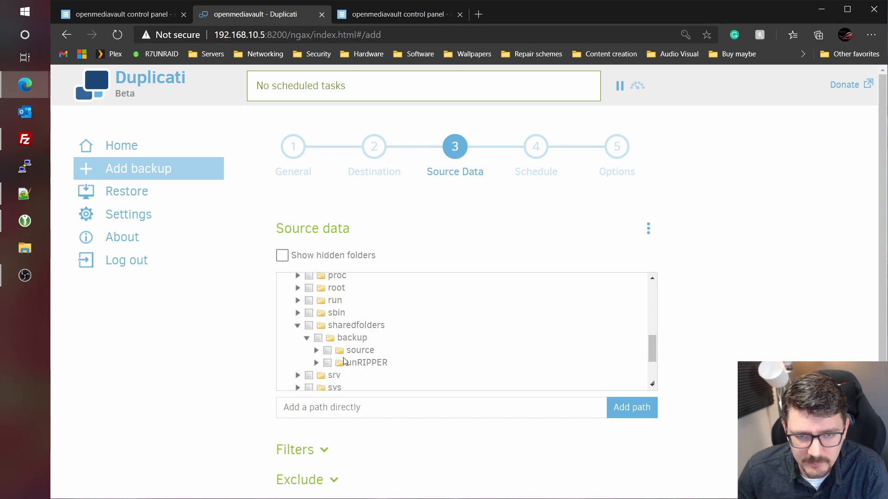
click(327, 350)
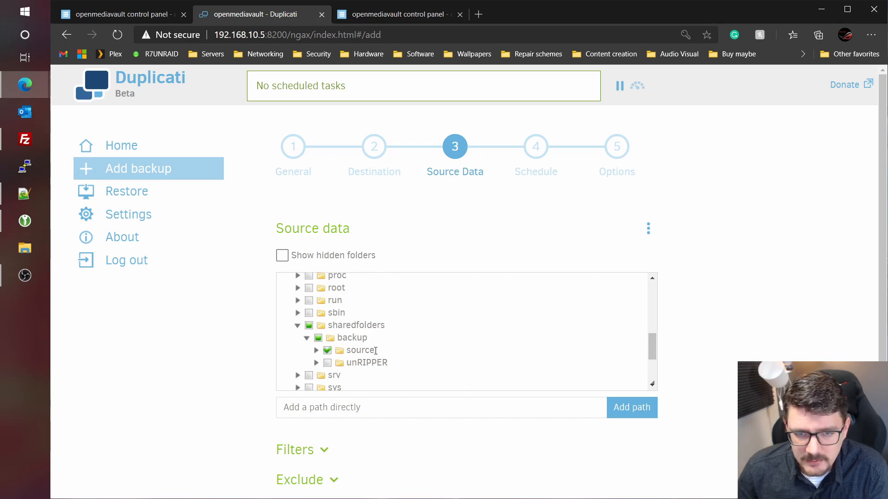
scroll(646, 395, down, 3)
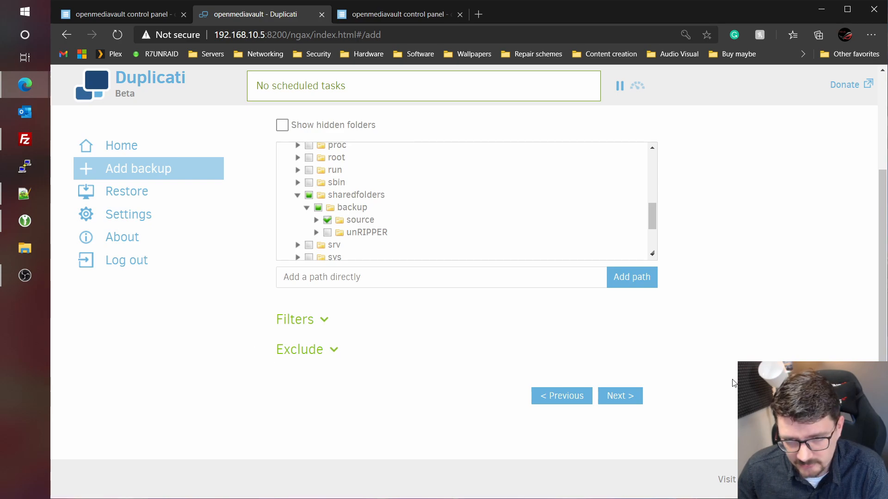
scroll(651, 369, up, 3)
scroll(655, 371, down, 3)
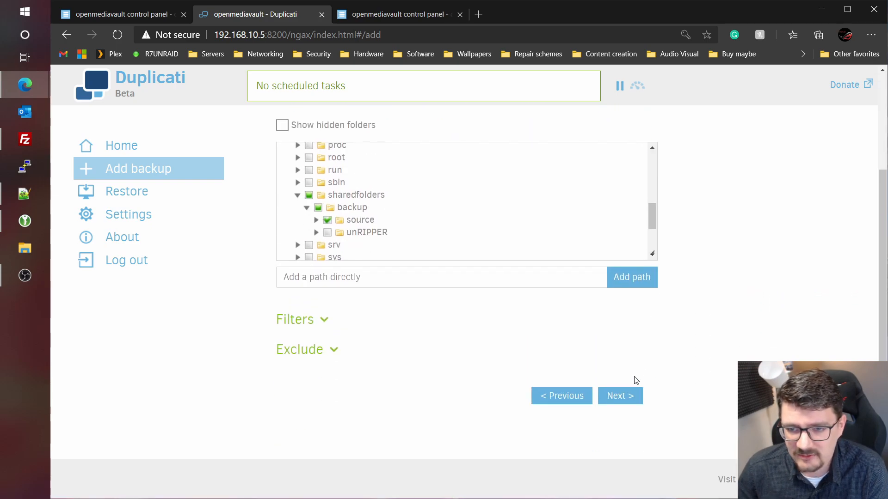
click(622, 397)
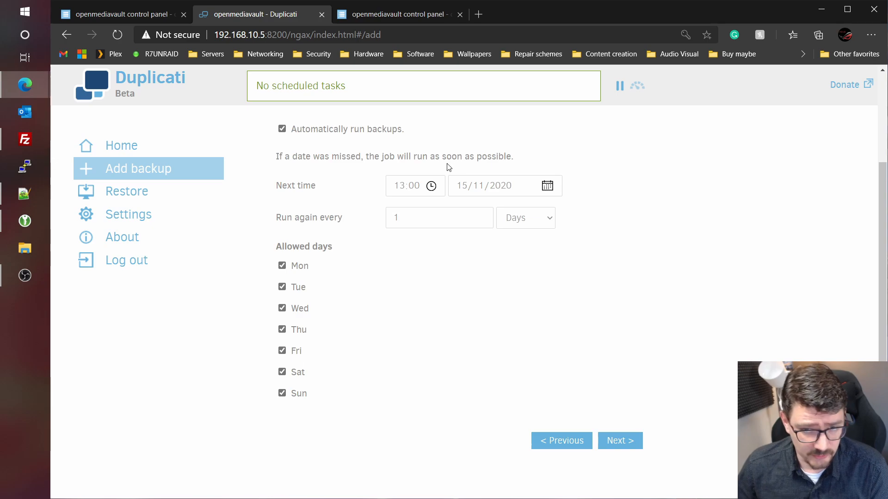
- Change the next run time from 13:00 to 16:10 on 15/11/2020
click(400, 187)
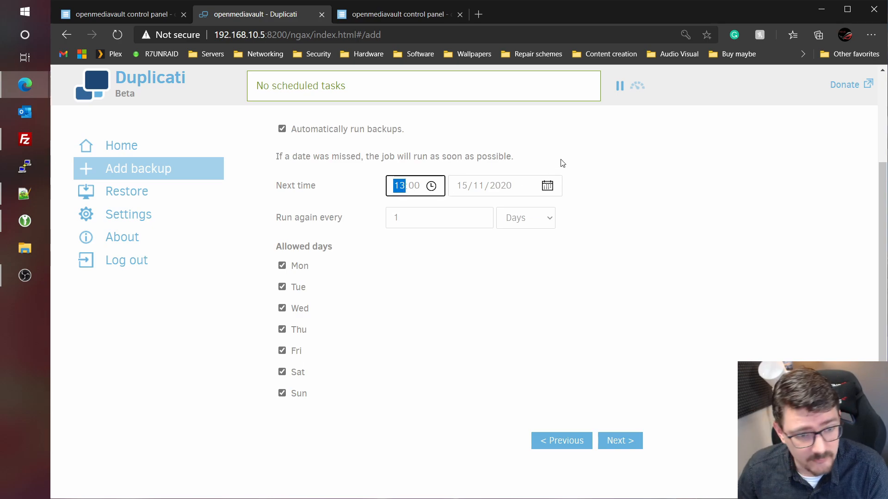
text(16:)
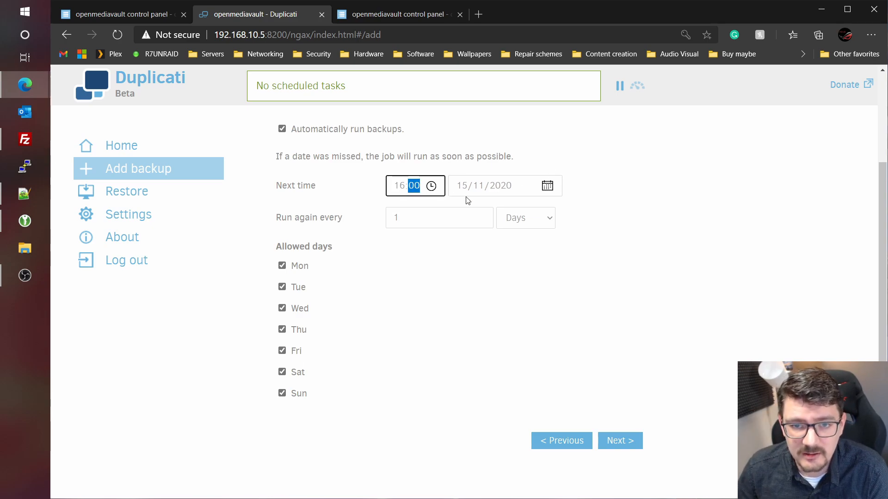
text(10)
click(287, 240)
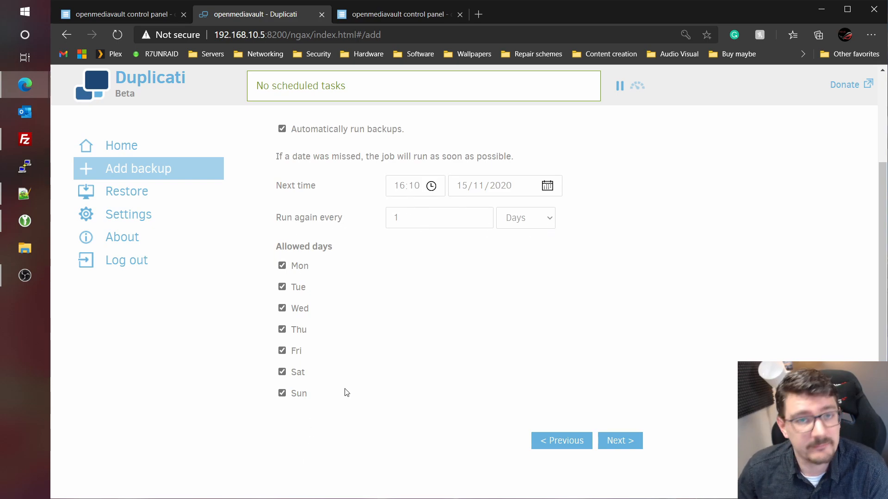
- On the Options step, set backup retention to keep a specific number of backups: 5
click(631, 440)
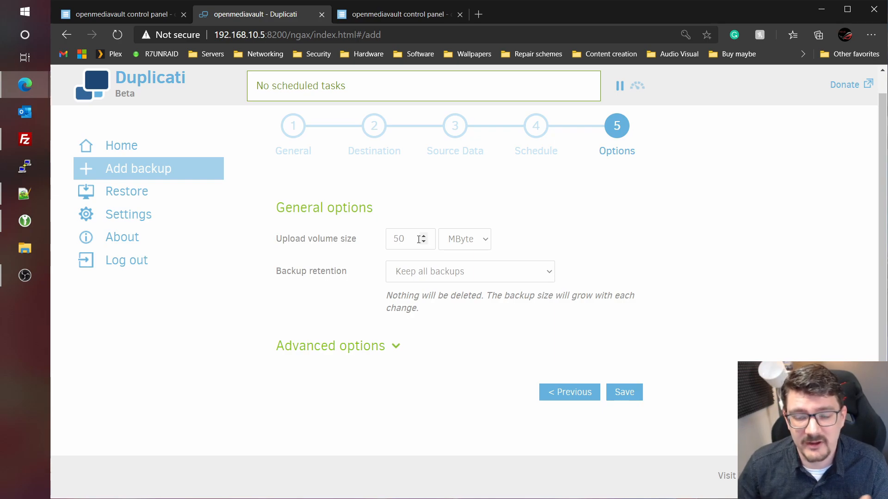
click(434, 242)
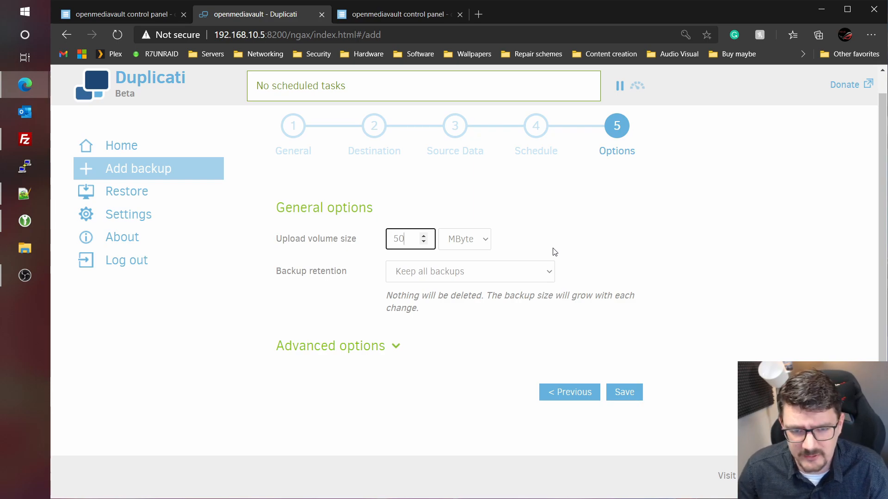
click(430, 272)
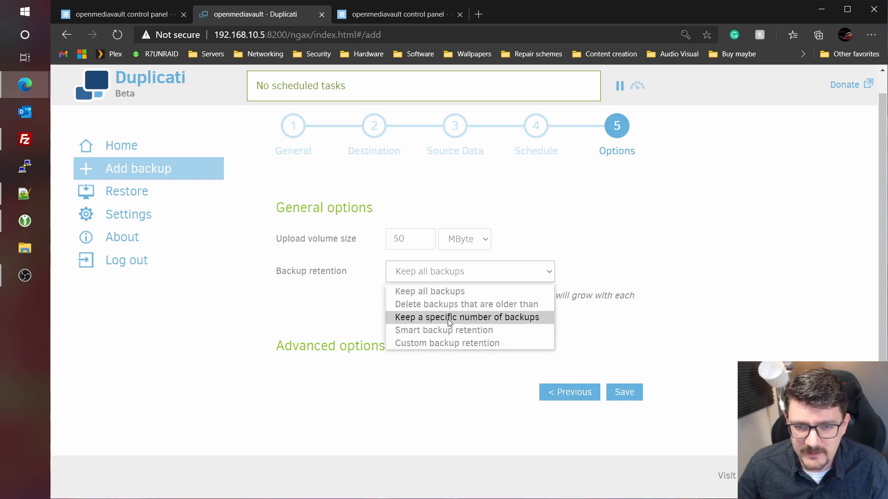
click(448, 319)
click(421, 304)
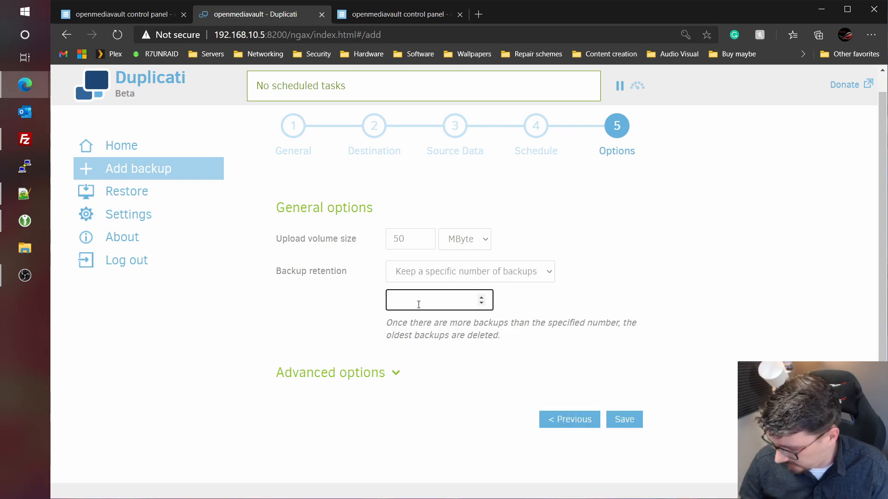
text(5)
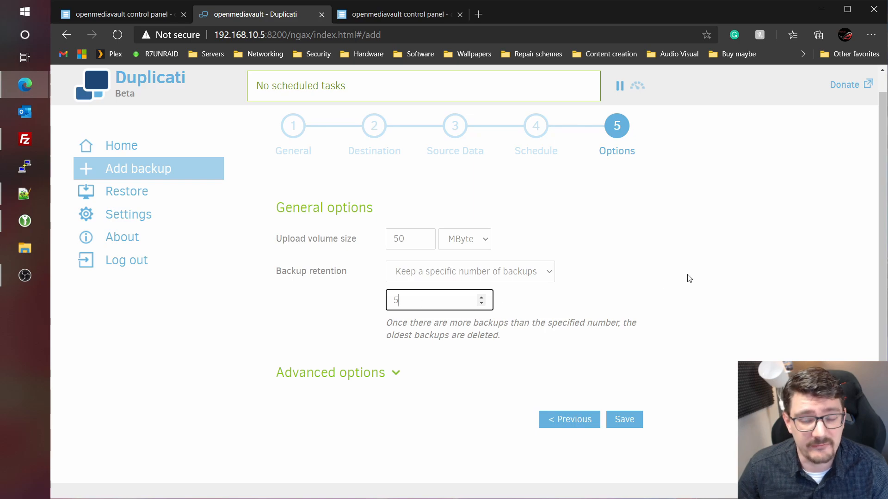
click(672, 294)
drag(401, 323, 604, 324)
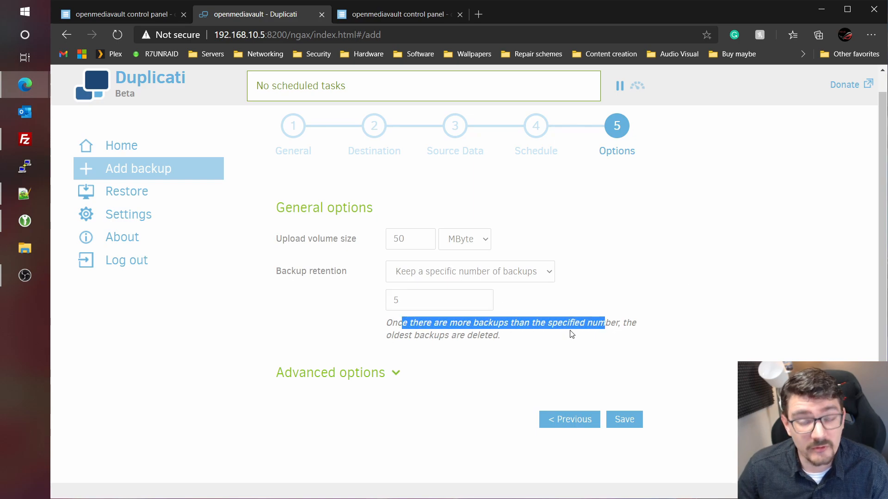
click(543, 341)
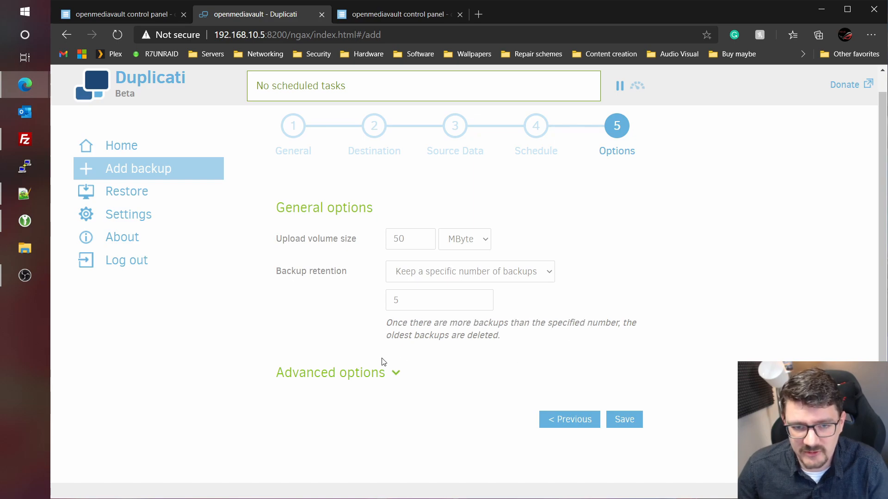
- Look through the advanced options without adding any, then save the backup job
click(368, 375)
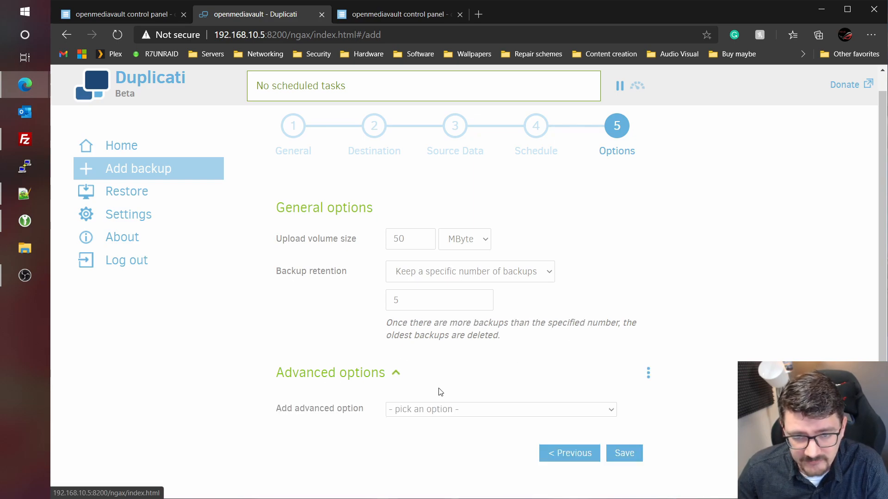
click(446, 408)
scroll(531, 268, down, 8)
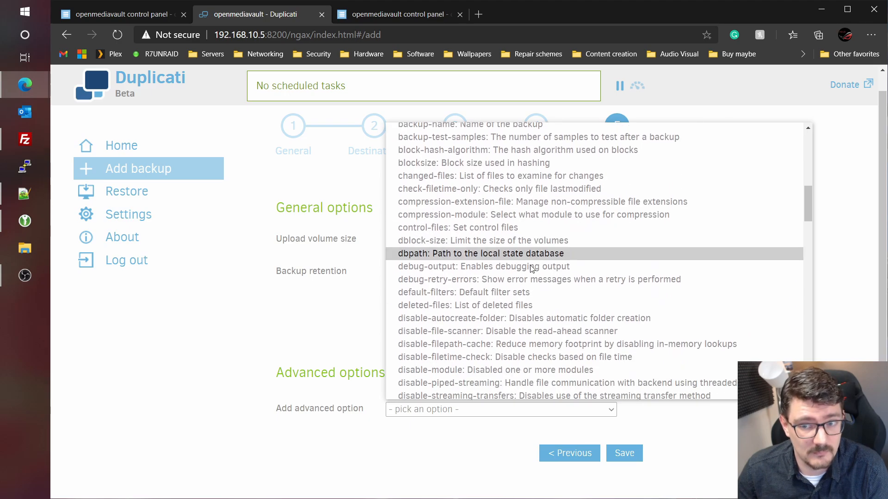
scroll(537, 273, down, 20)
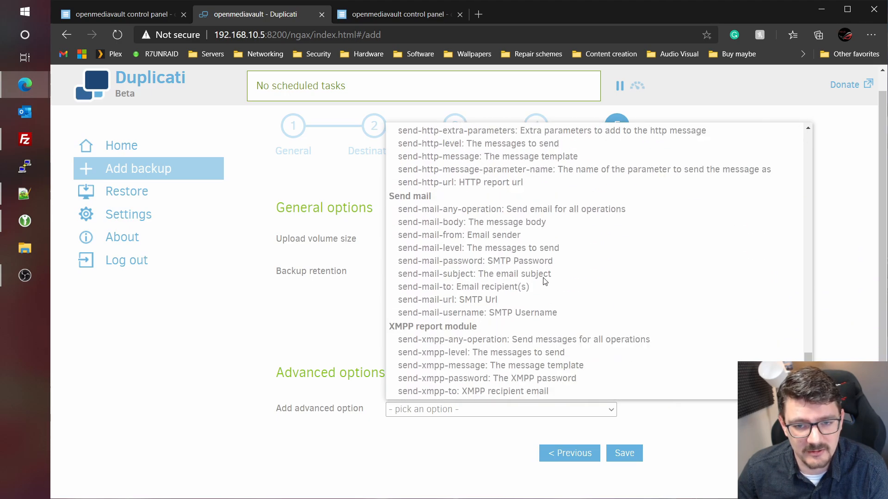
scroll(546, 291, up, 18)
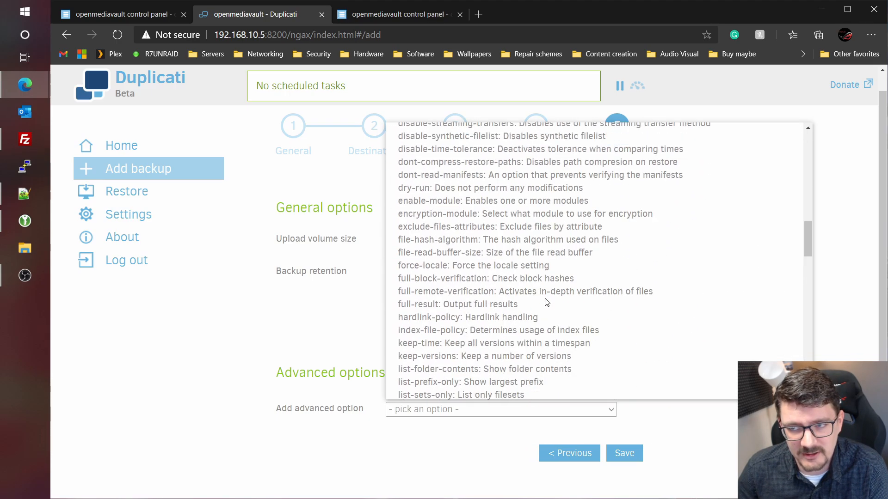
scroll(548, 300, up, 15)
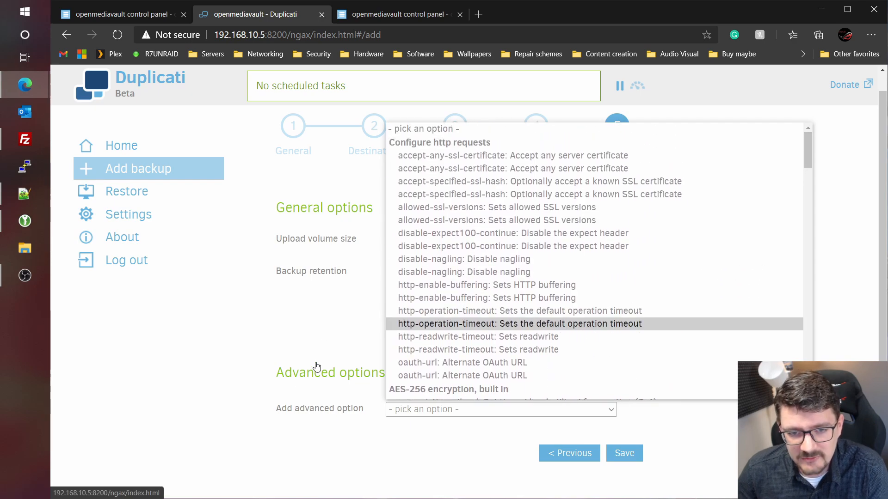
click(316, 367)
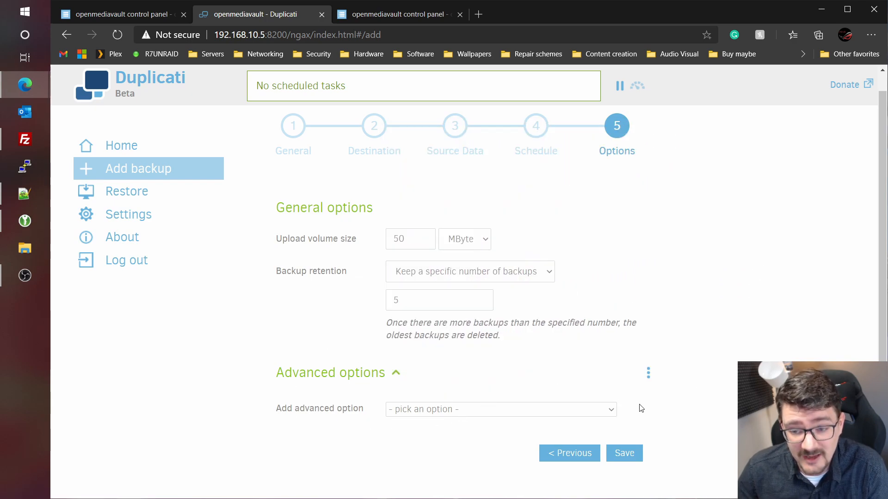
click(630, 454)
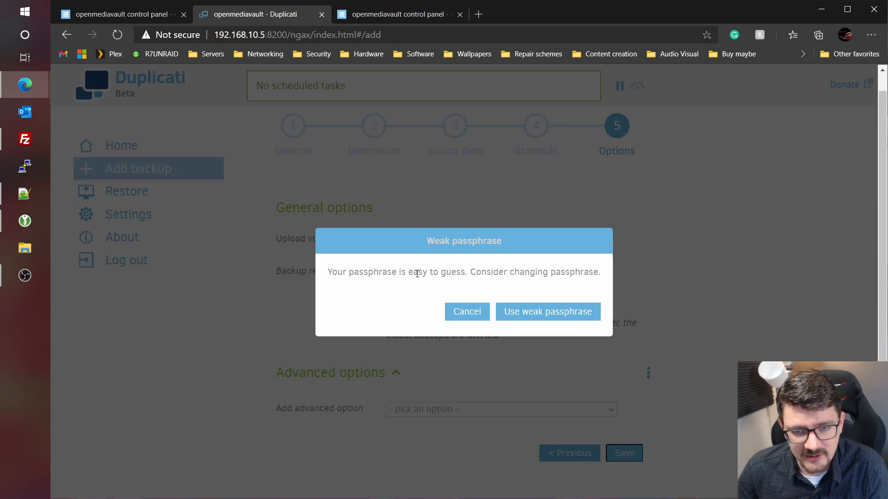
- Accept the weak passphrase, then run the test backup immediately and run it again
click(539, 317)
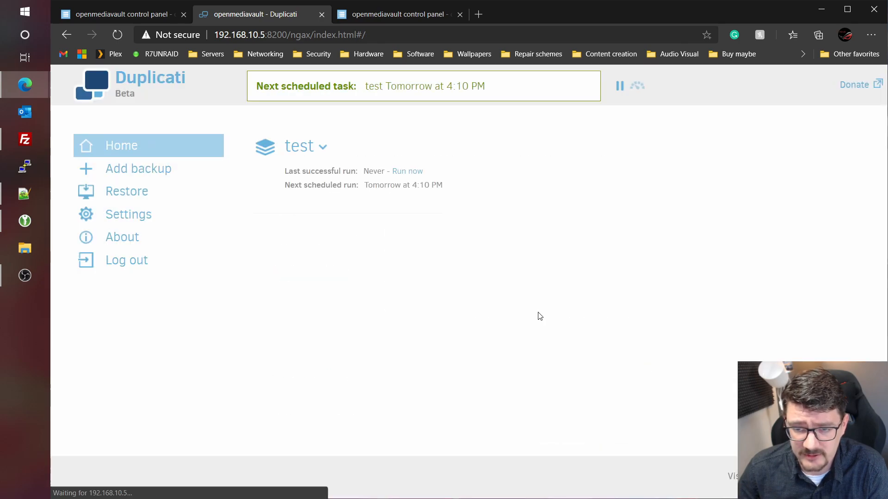
click(409, 176)
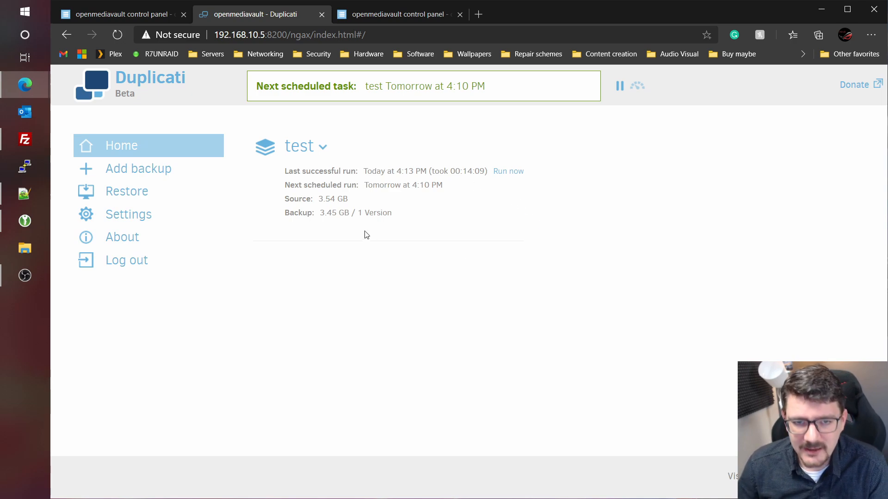
mouse_move(410, 188)
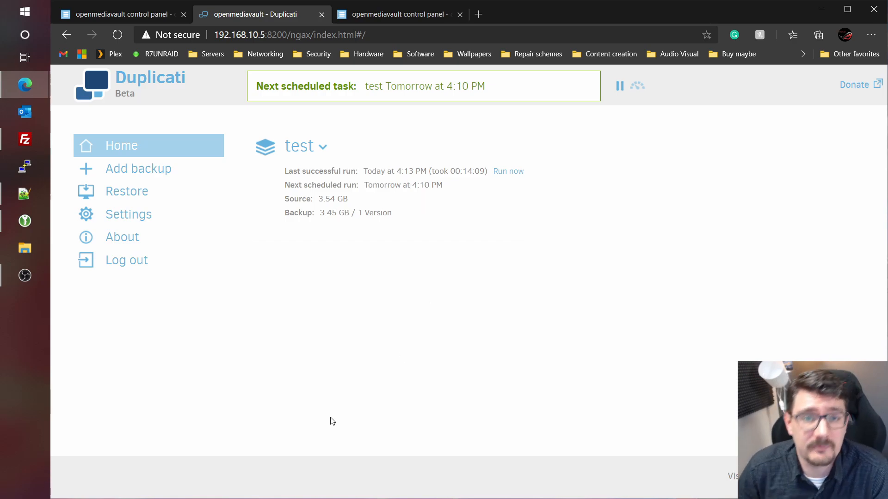
click(501, 174)
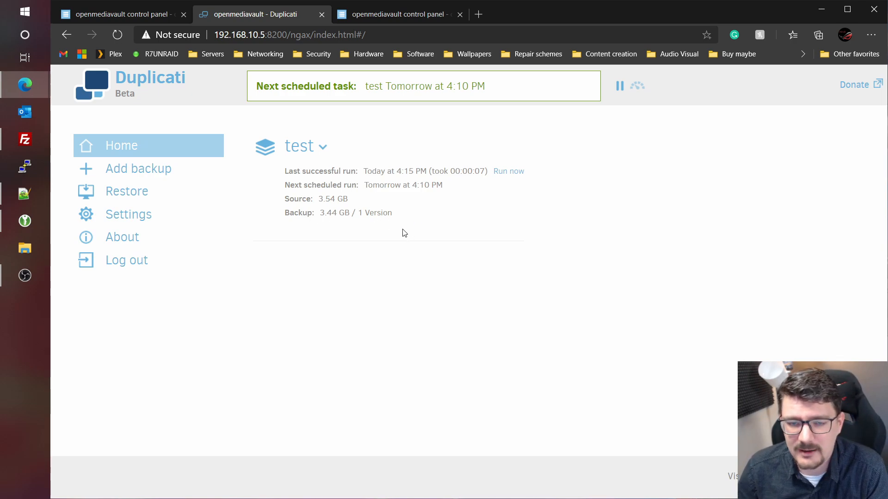
- Delete en_windows_vista_x64_dvd_X12-40712.iso from the OMV server's backup source folder in FileZilla
click(24, 141)
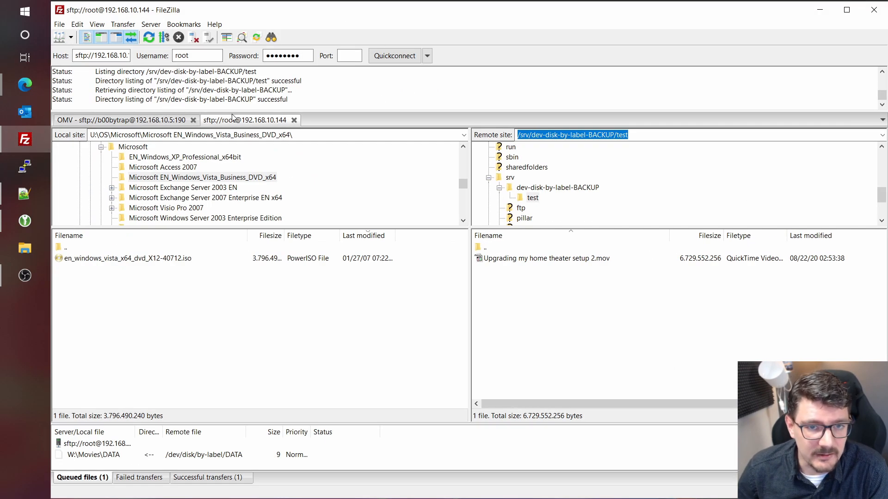
click(131, 121)
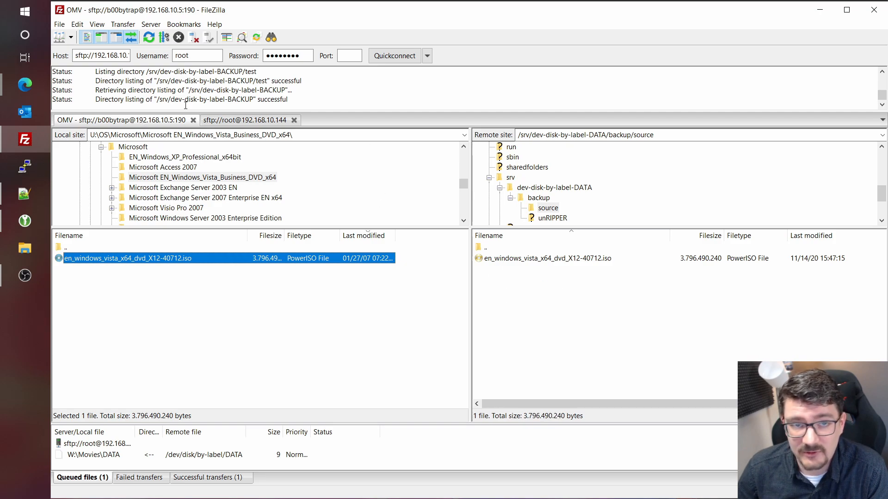
click(531, 262)
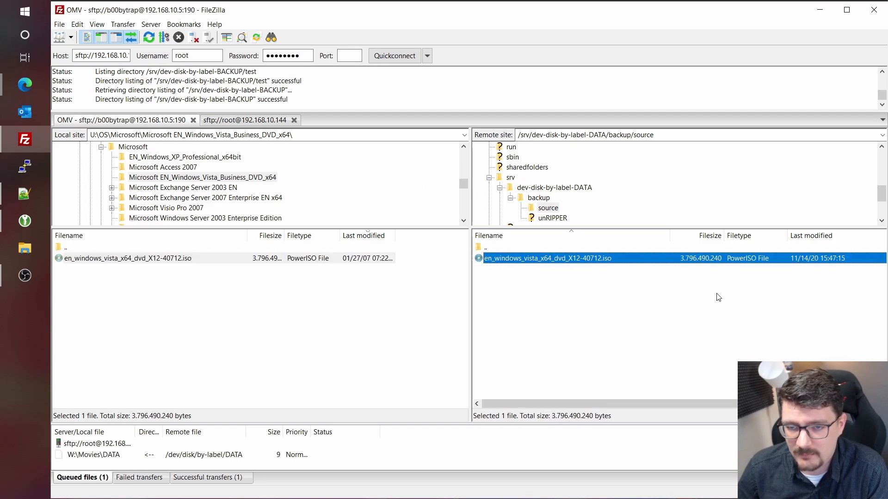
key(Delete)
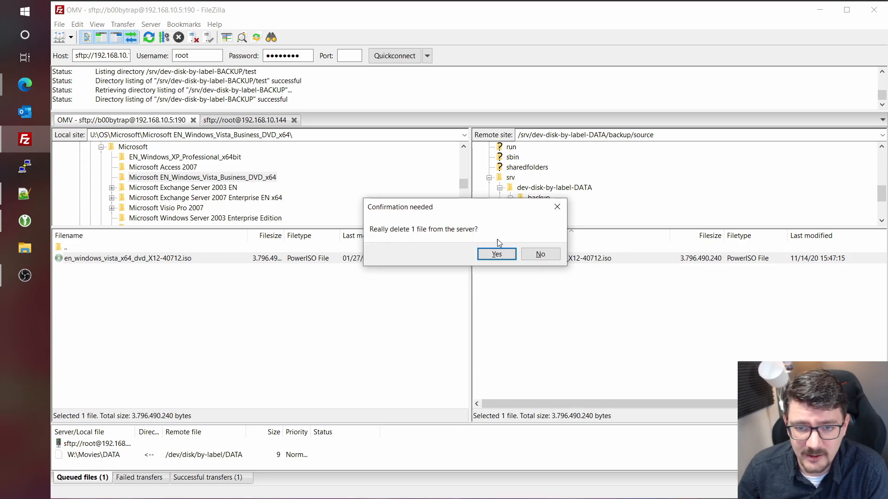
click(497, 254)
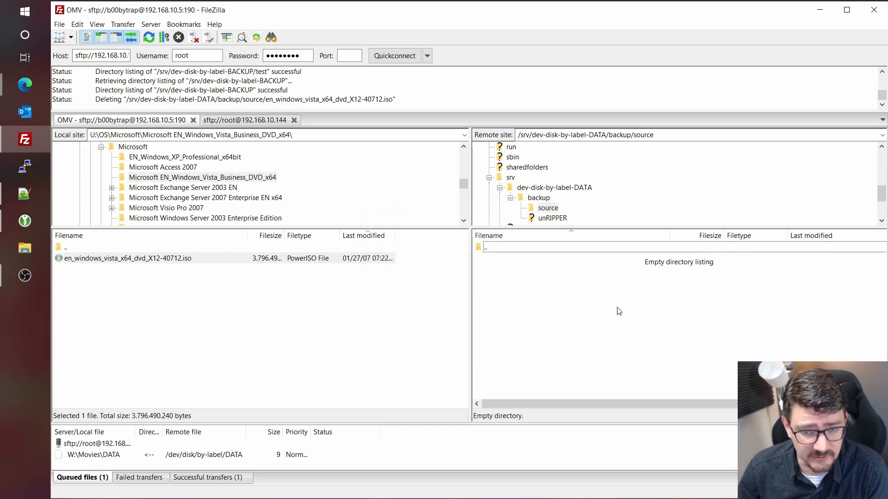
- Minimize FileZilla and pick the Vista ISO from the test backup for restoring
click(820, 9)
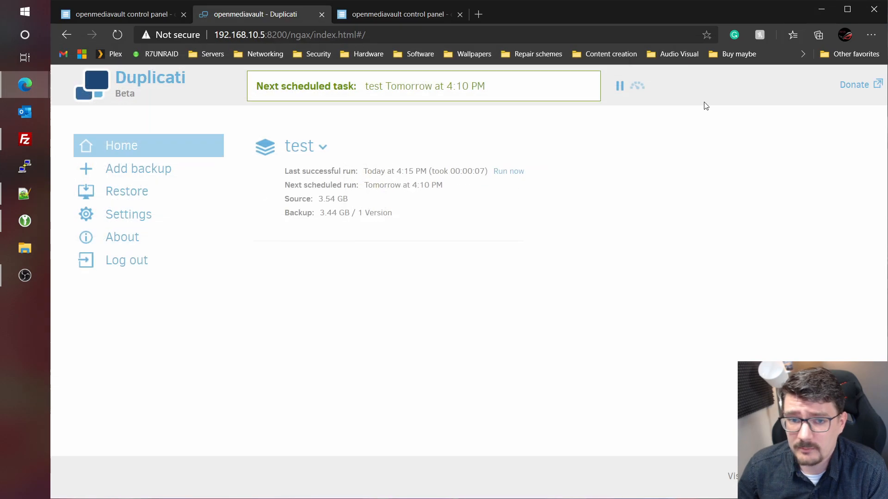
click(128, 196)
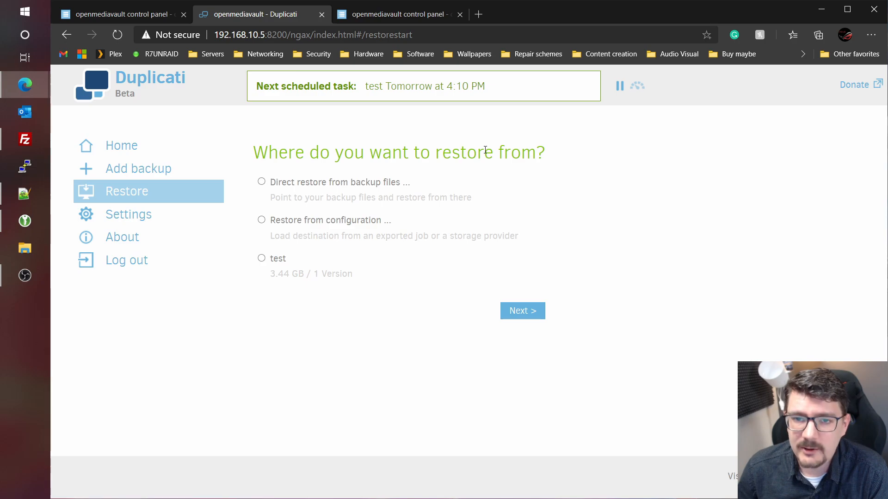
click(262, 260)
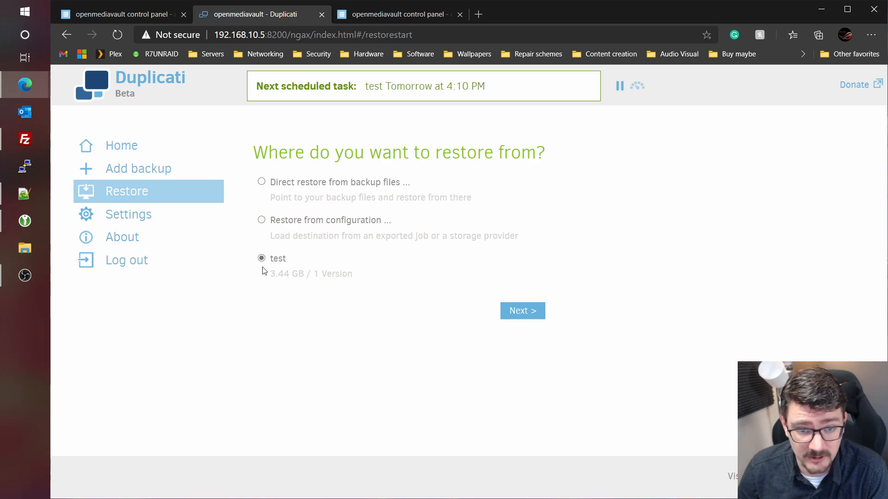
click(532, 311)
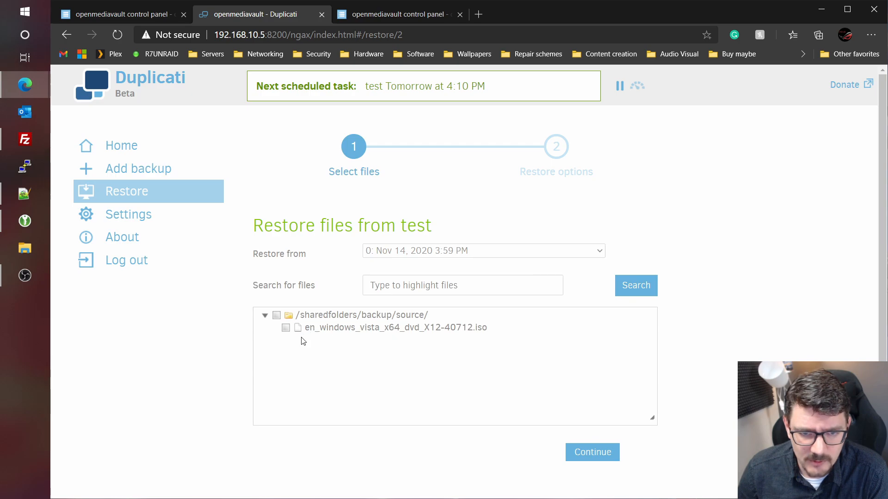
click(286, 329)
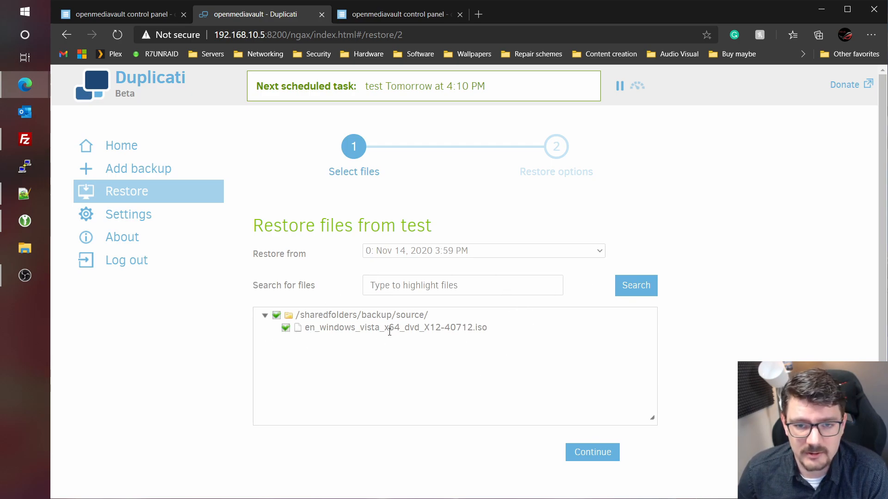
click(592, 452)
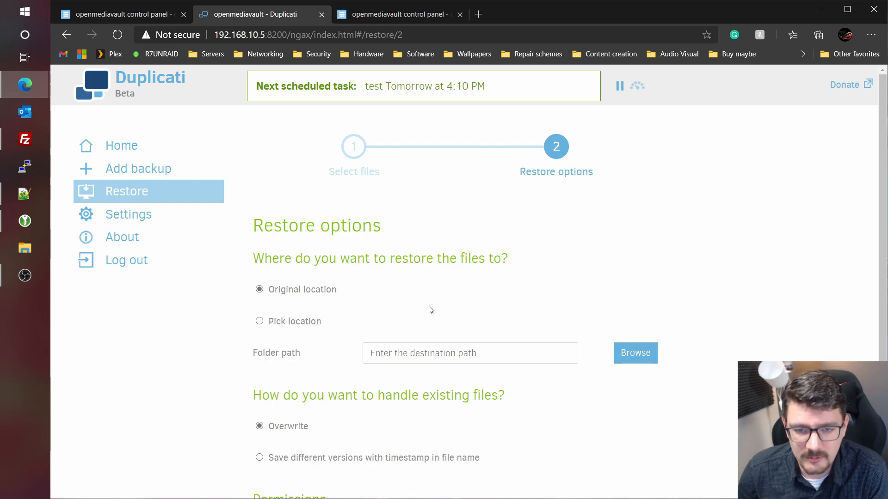
- Restore the ISO to its original location, overwriting existing files
scroll(431, 310, down, 1)
scroll(301, 309, down, 1)
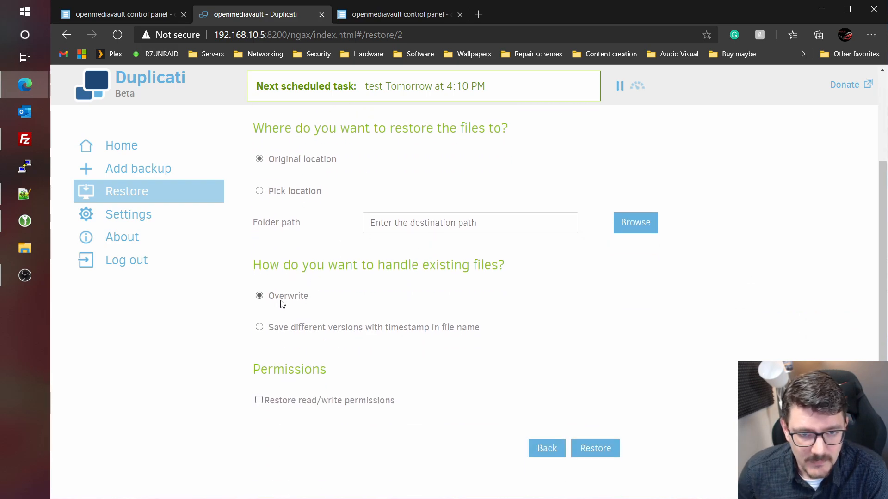
drag(271, 265, 541, 274)
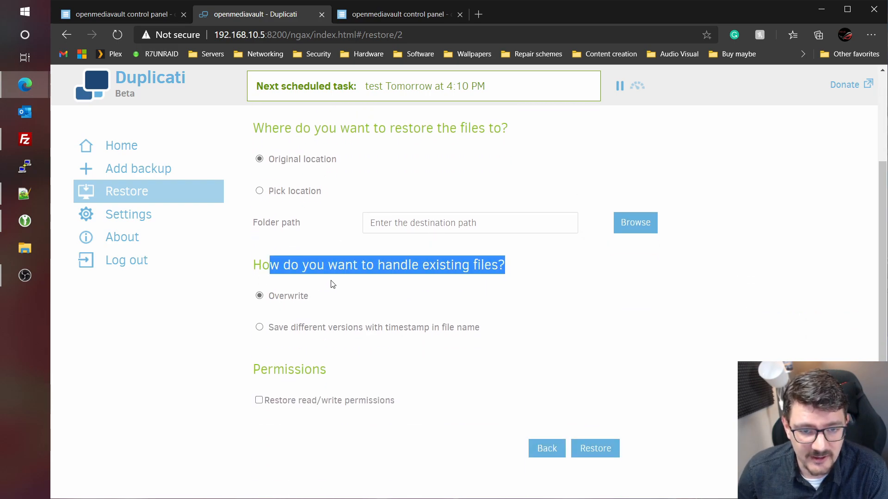
click(323, 304)
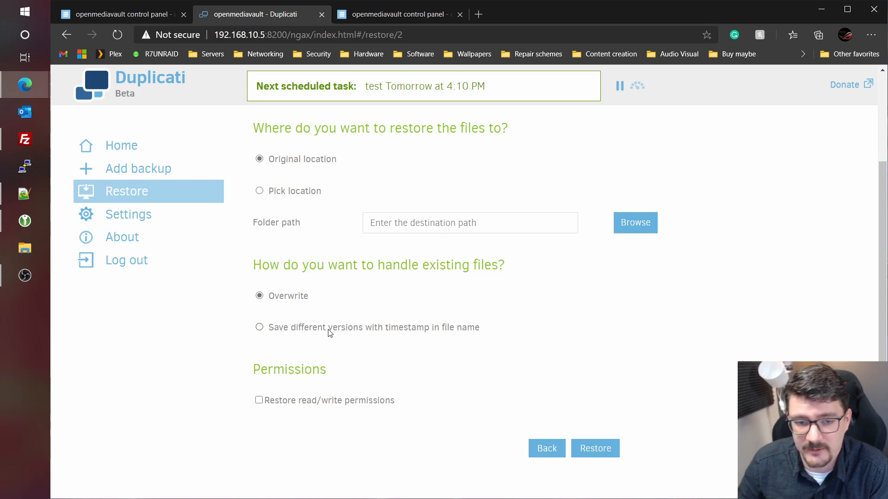
click(607, 452)
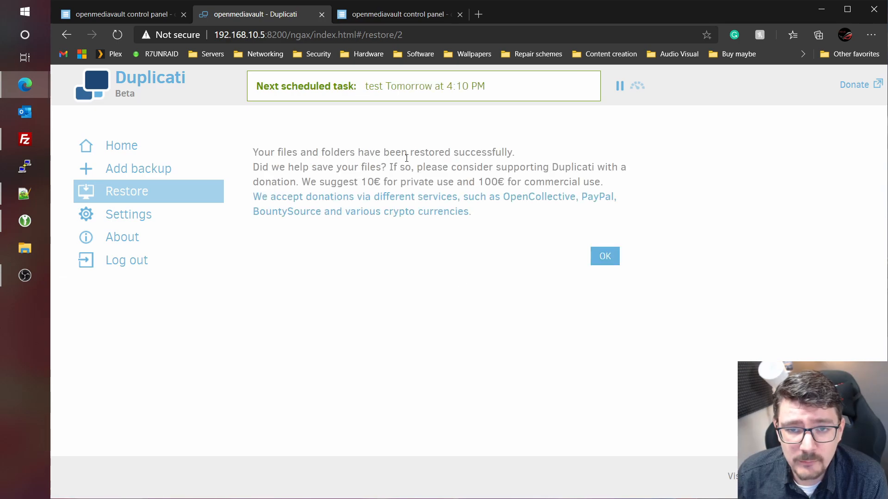
click(102, 143)
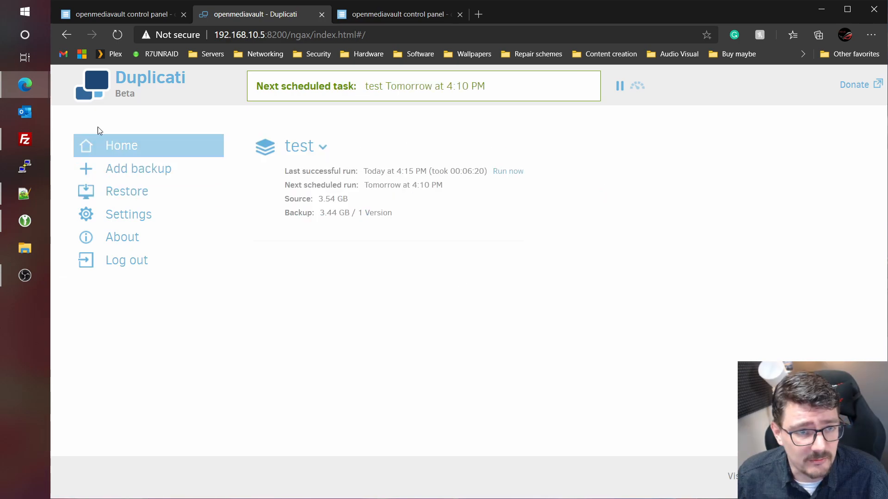
click(25, 139)
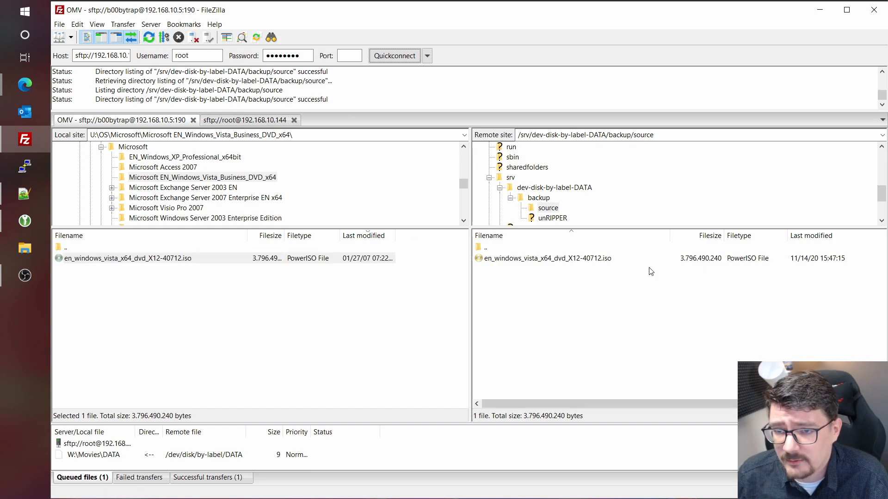
click(692, 260)
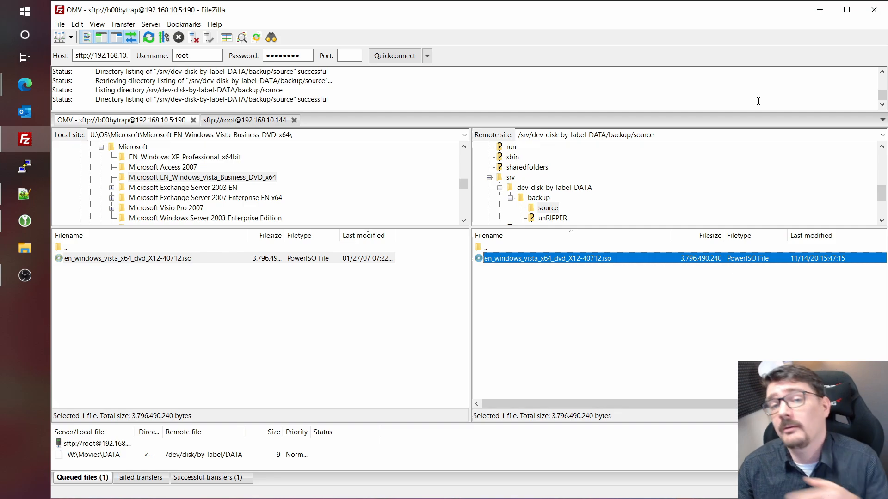
key(alt+Tab)
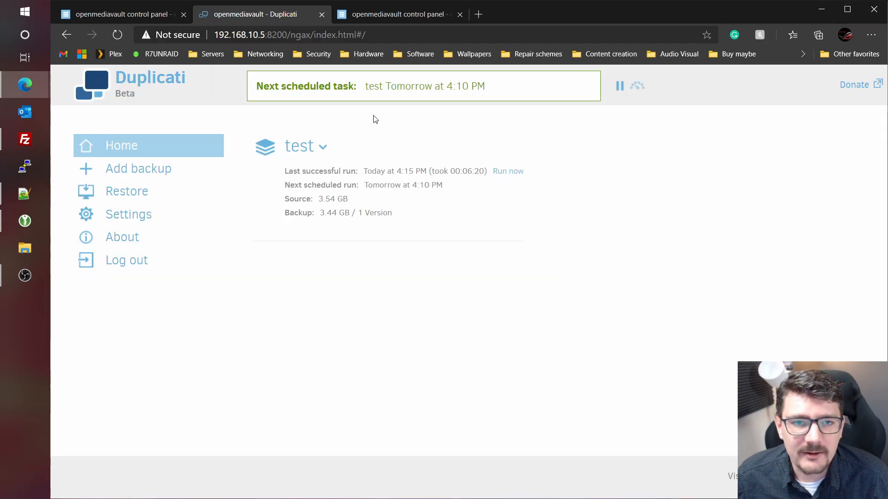
- Log back into OpenMediaVault and start a new job under Power Management > Scheduled Jobs
click(389, 14)
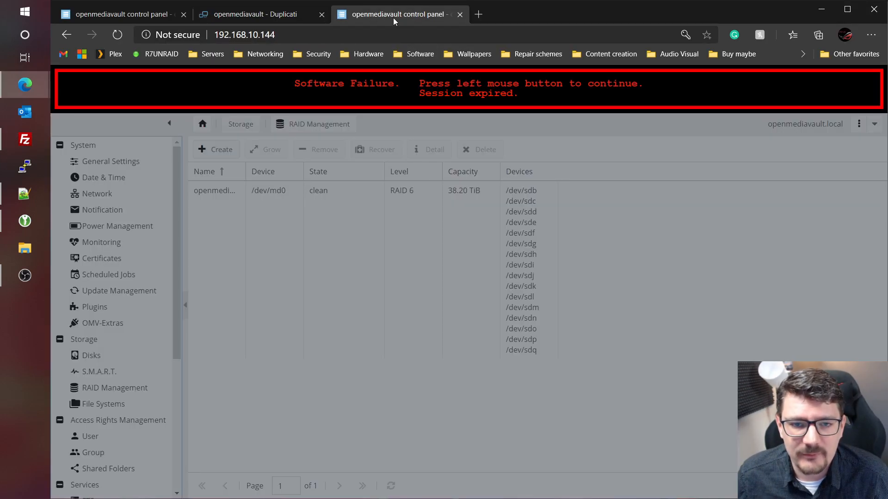
click(487, 263)
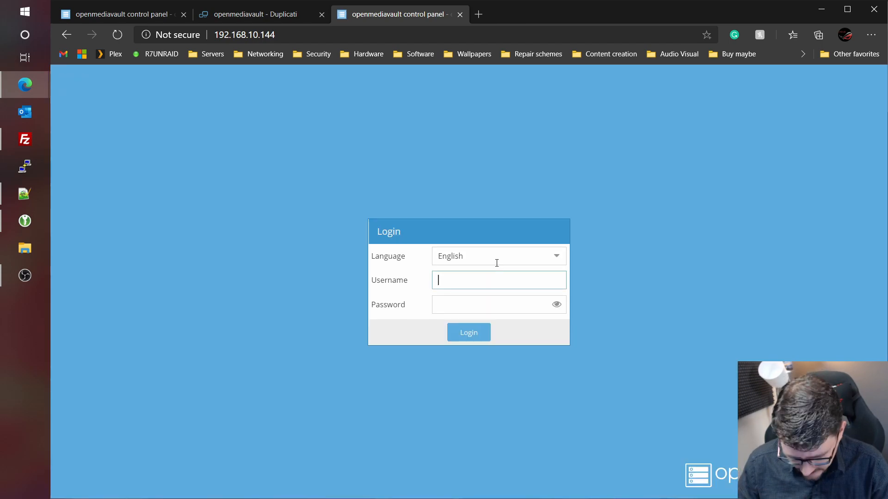
text(ad)
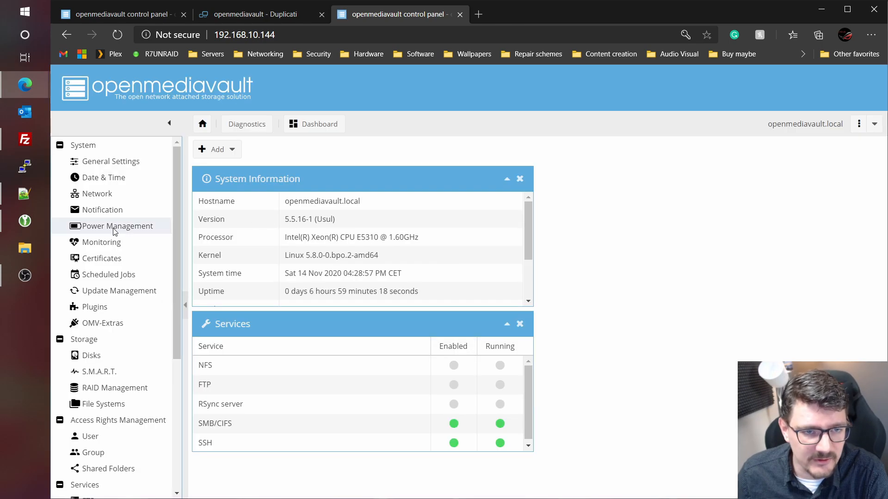
click(96, 226)
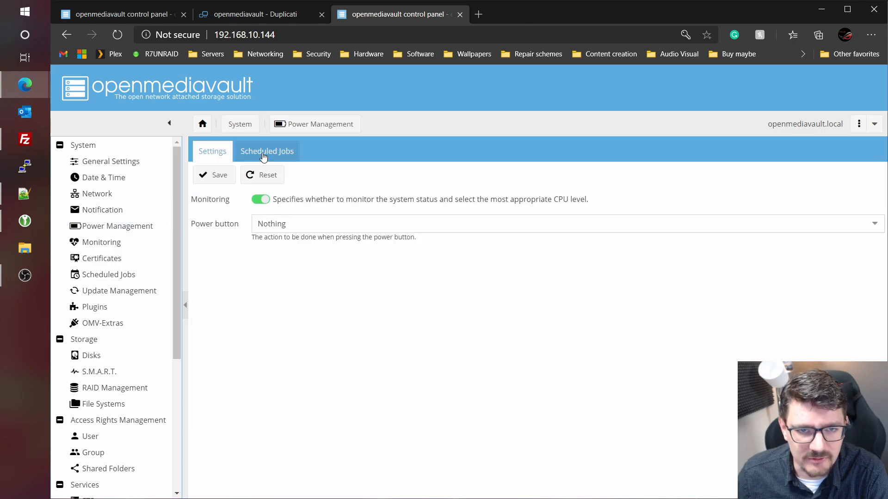
click(264, 153)
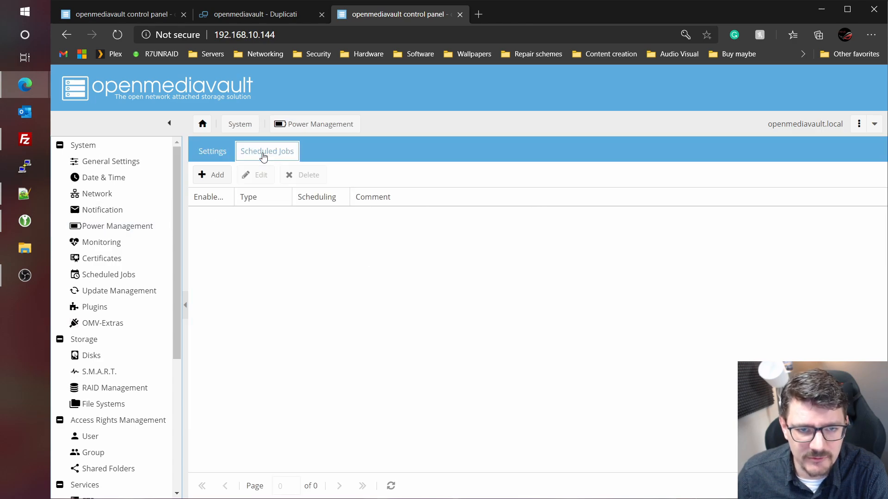
click(205, 176)
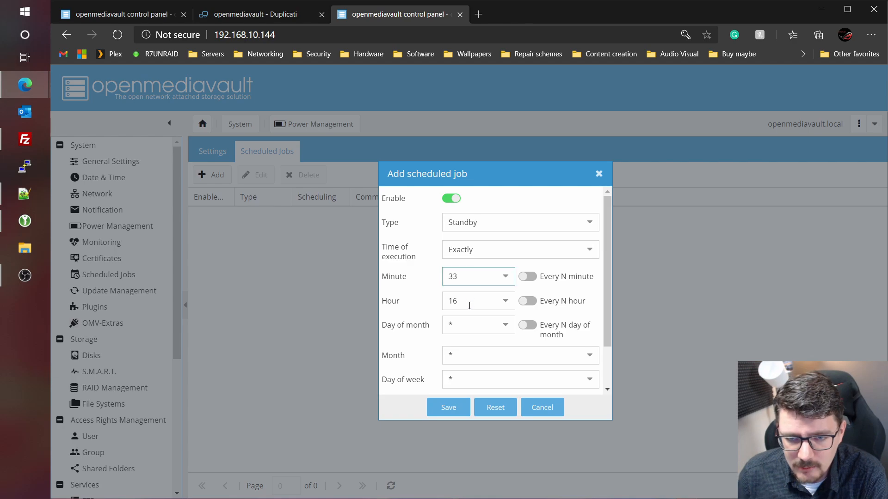
- Save a daily Standby job at 16:33, apply the configuration changes, and return to the Dashboard
click(470, 305)
click(469, 305)
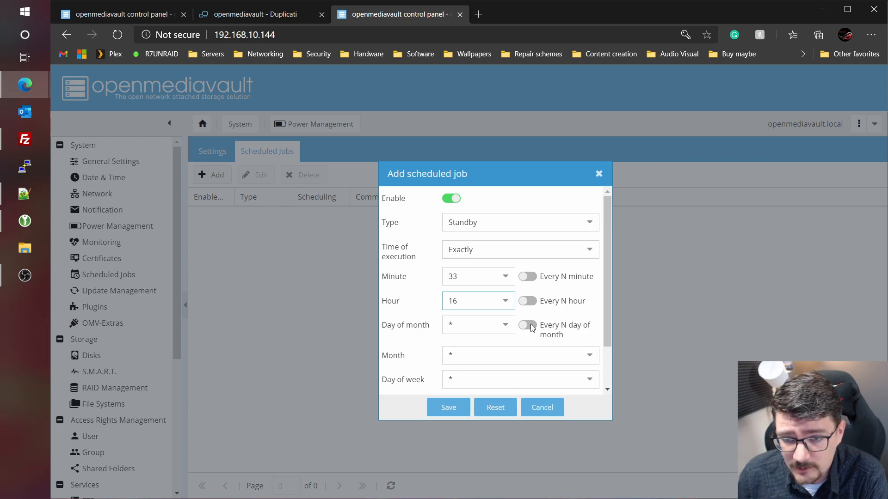
click(528, 277)
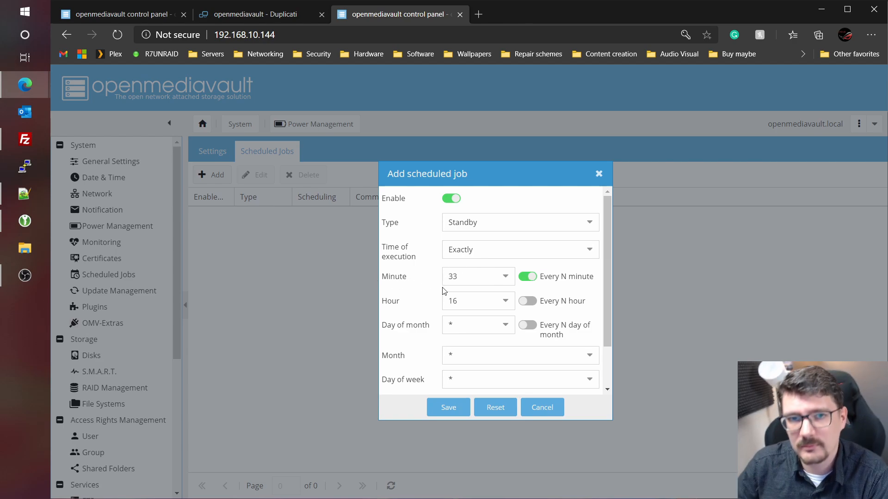
click(527, 276)
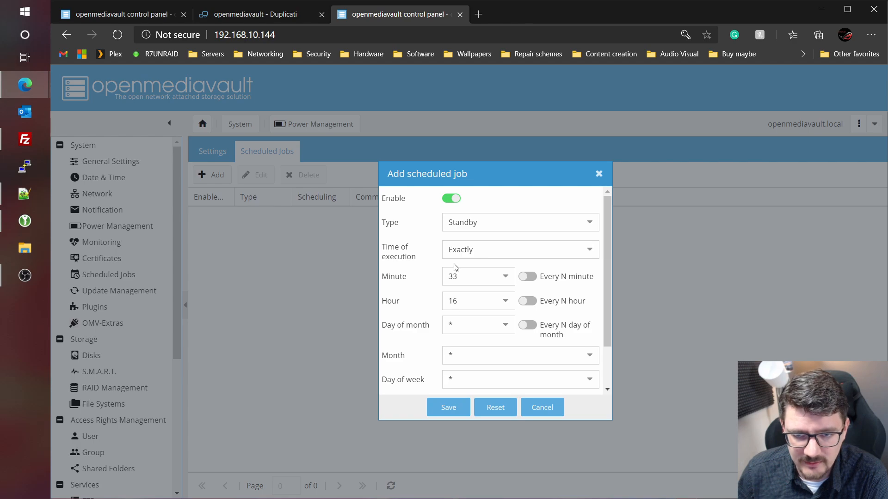
click(448, 408)
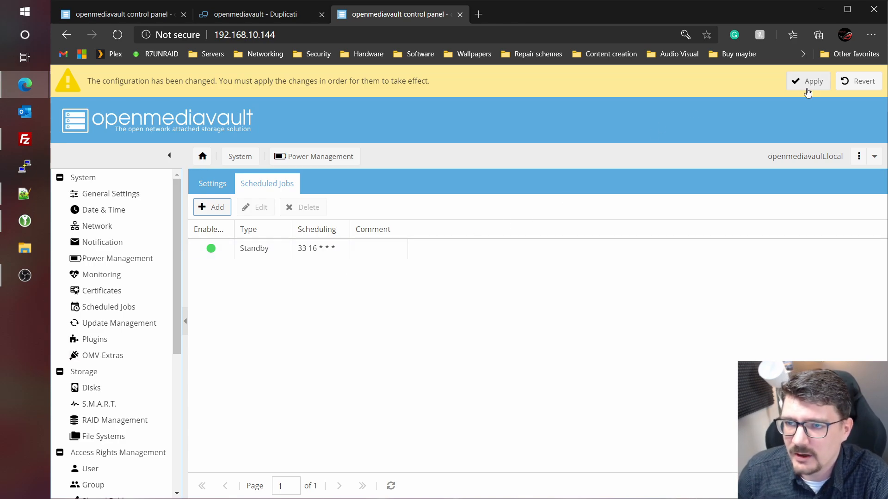
click(827, 83)
click(432, 315)
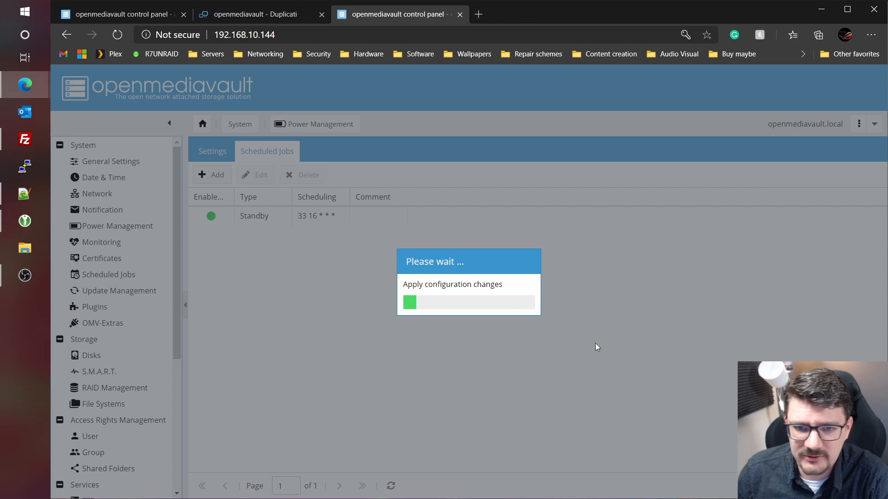
scroll(125, 310, down, 5)
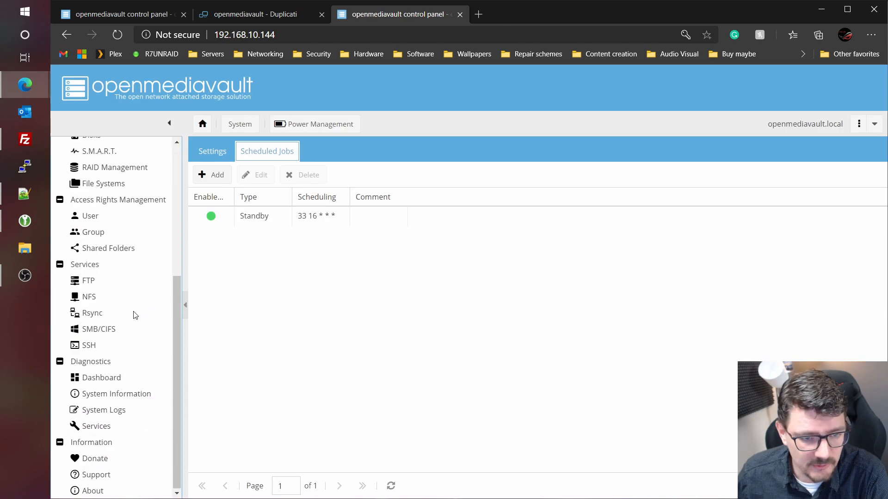
click(101, 379)
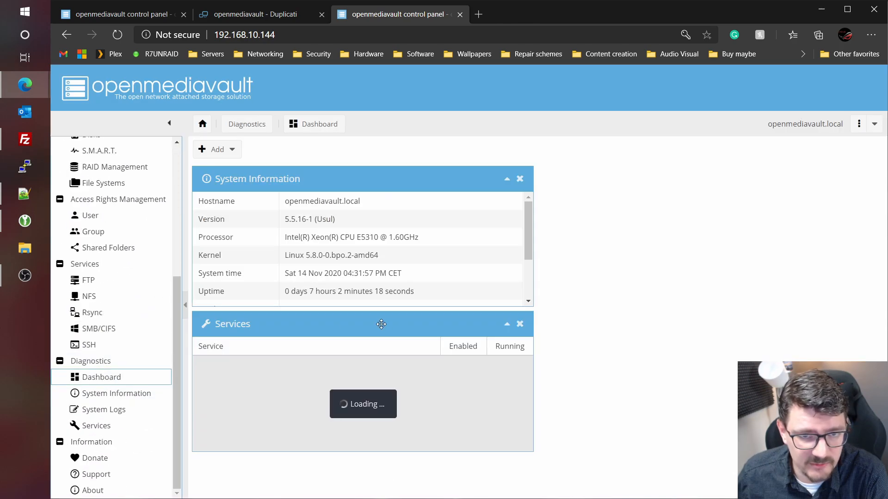
- Watch the system time near 16:33, dismiss the error dialog, and launch PuTTY
click(328, 273)
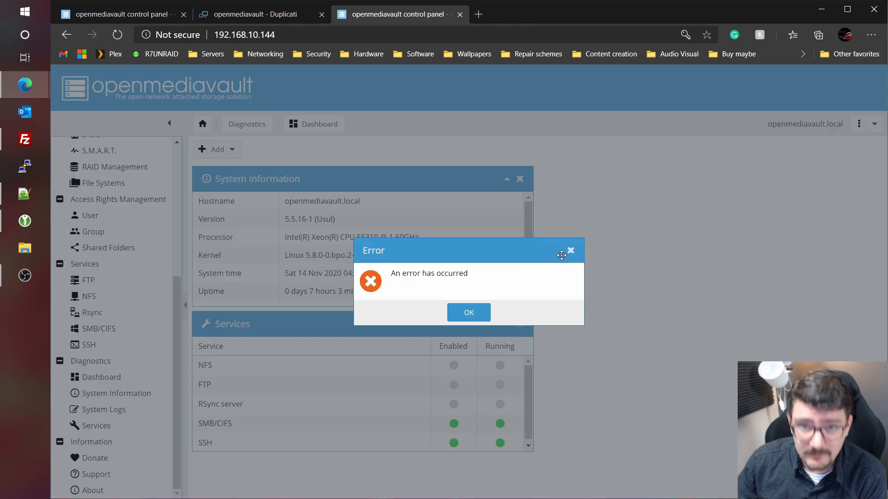
click(458, 316)
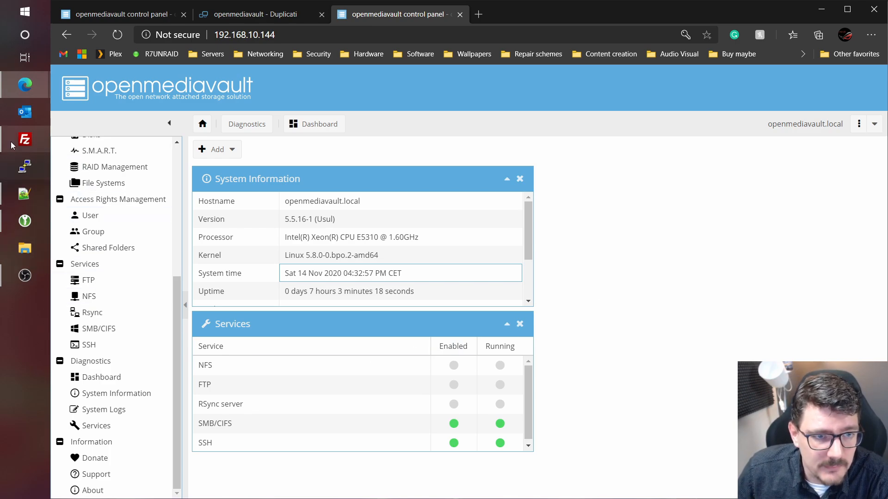
click(25, 166)
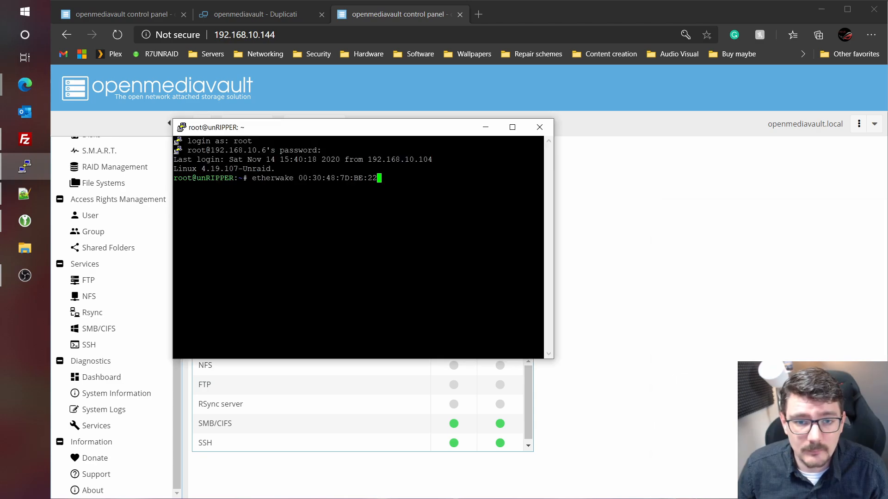
- Wake the server with etherwake, then minimize PuTTY to reveal the openmediavault dashboard
key(Return)
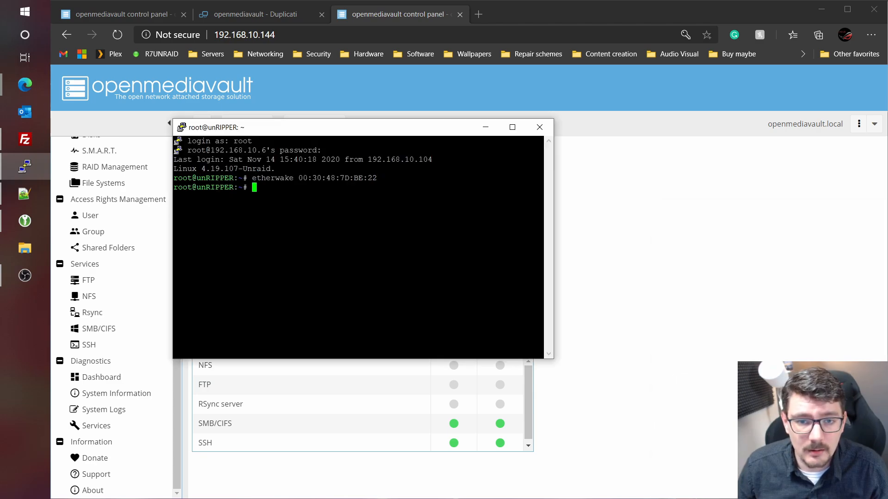
click(485, 128)
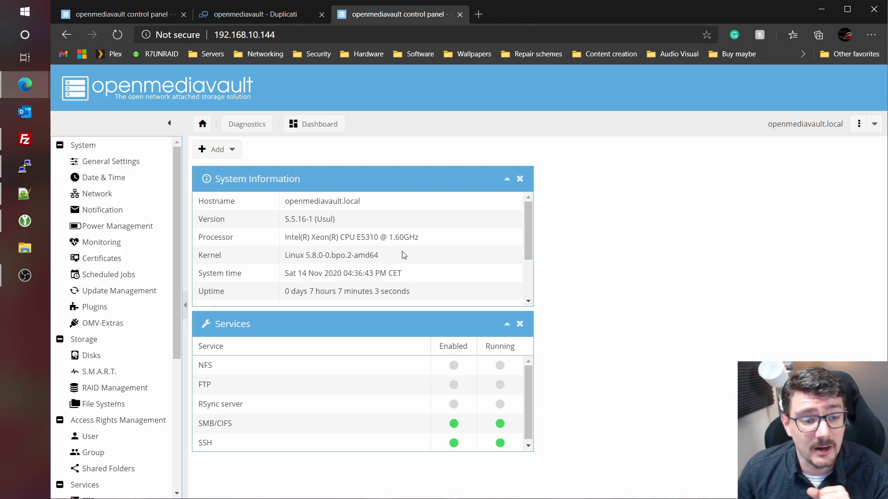
- Search the plugins for 'wake', install openmediavault-wakealarm, and reload the dashboard
click(95, 307)
click(448, 147)
text(wake)
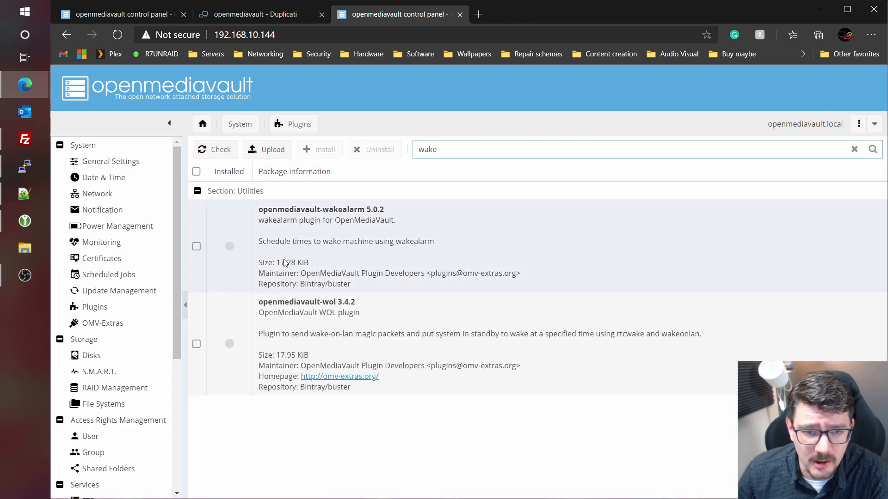
click(196, 246)
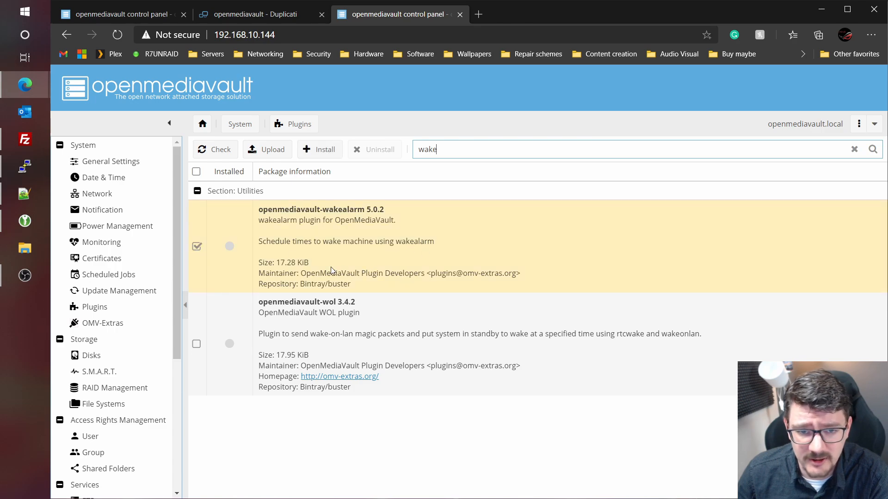
click(323, 150)
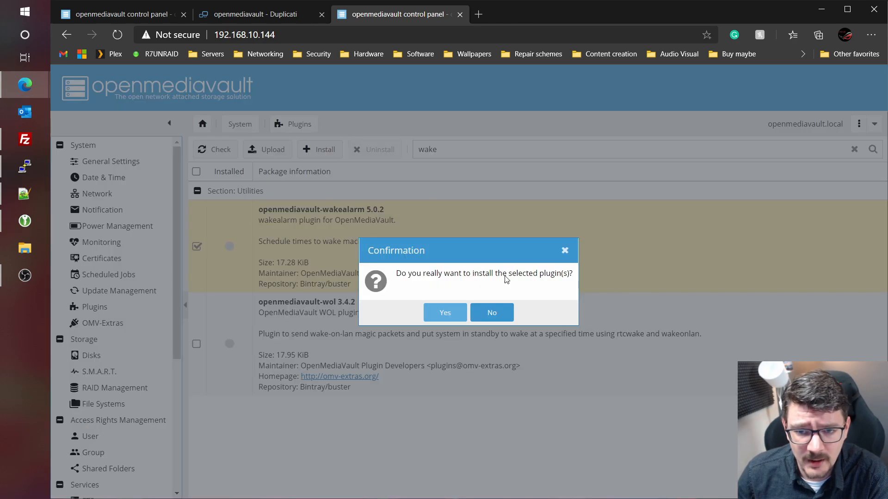
click(445, 313)
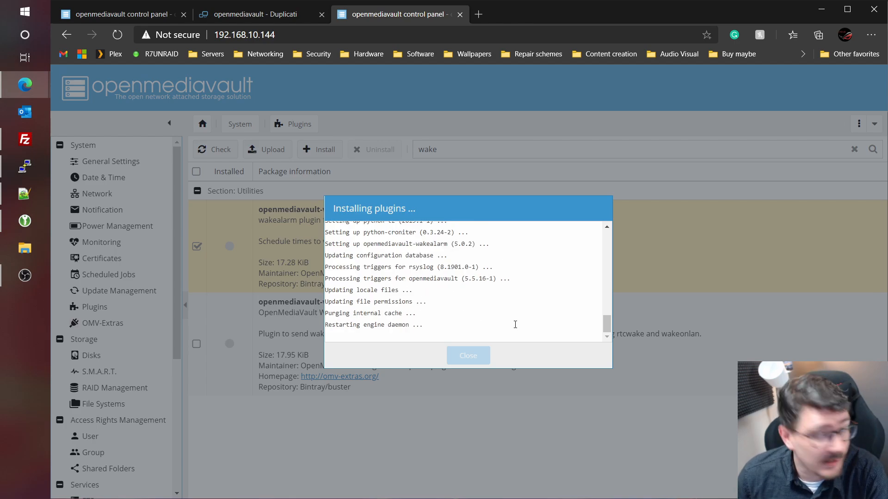
click(468, 358)
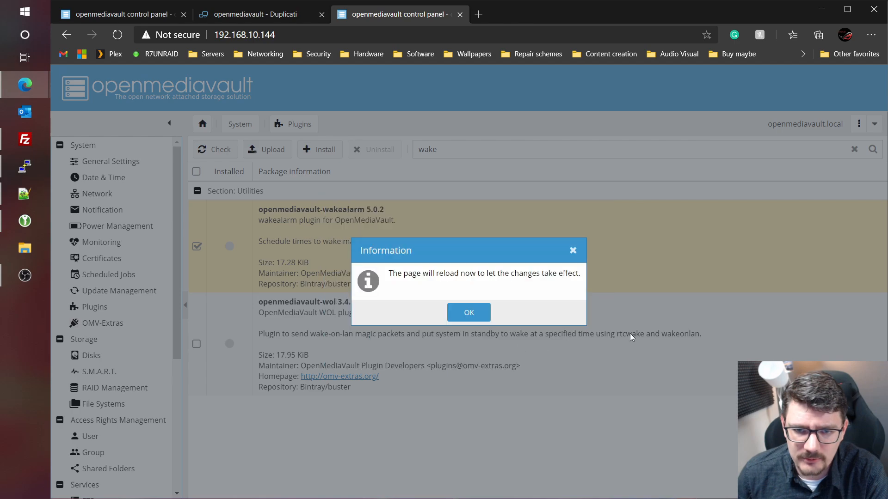
click(467, 312)
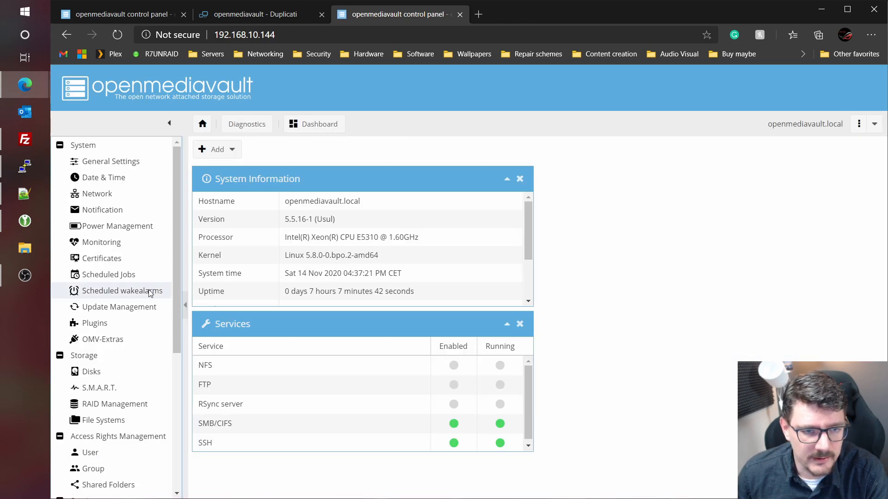
- Add a daily scheduled wakealarm at 16:45, save it, and apply the configuration
click(122, 293)
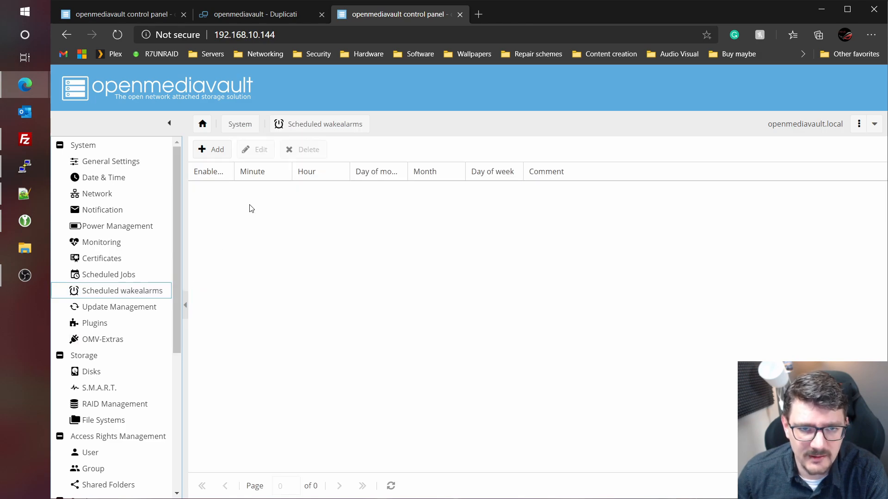
click(217, 149)
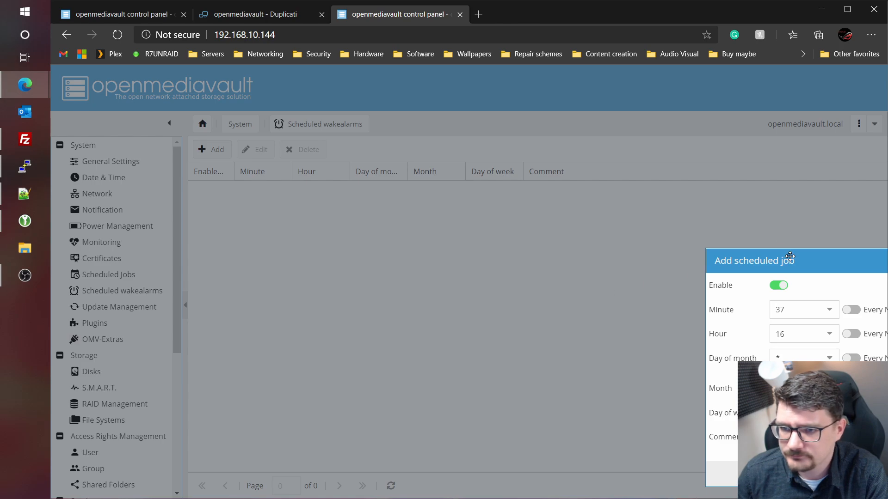
drag(789, 256, 345, 213)
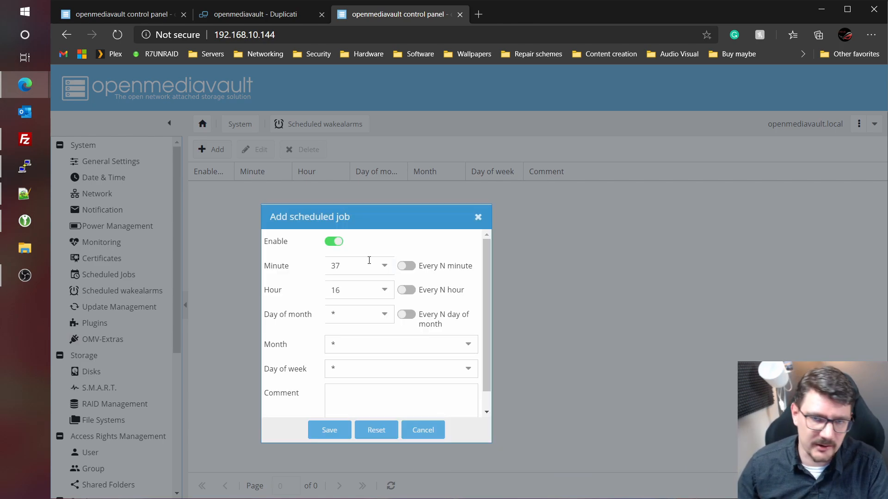
click(368, 264)
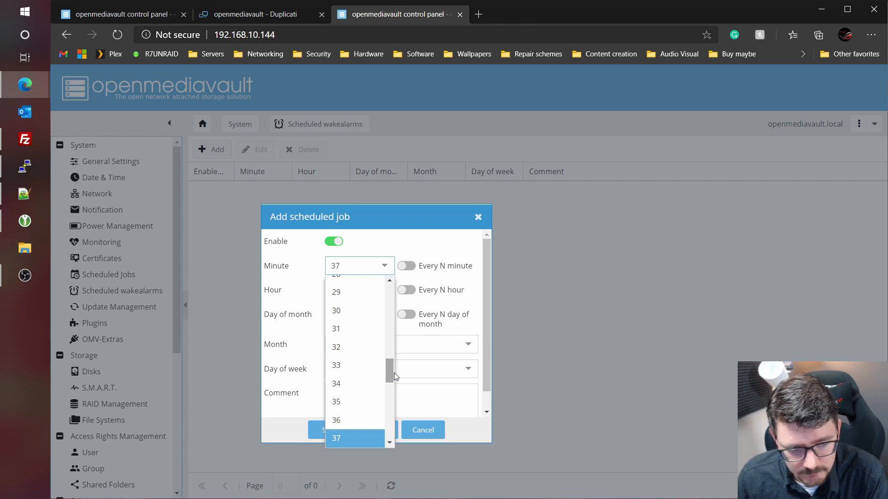
scroll(372, 387, down, 4)
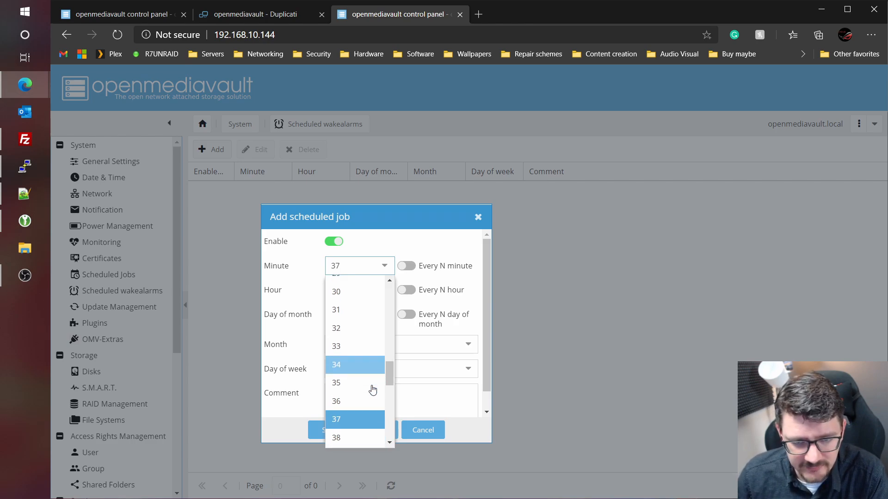
click(353, 402)
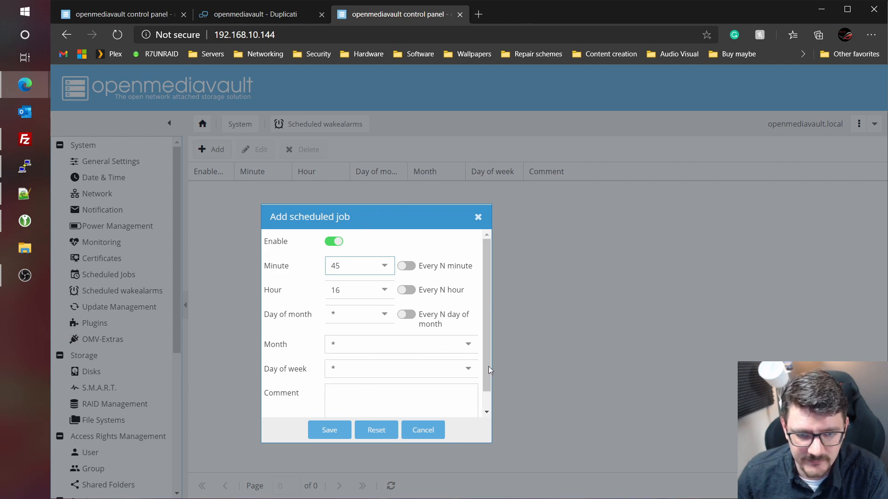
click(326, 437)
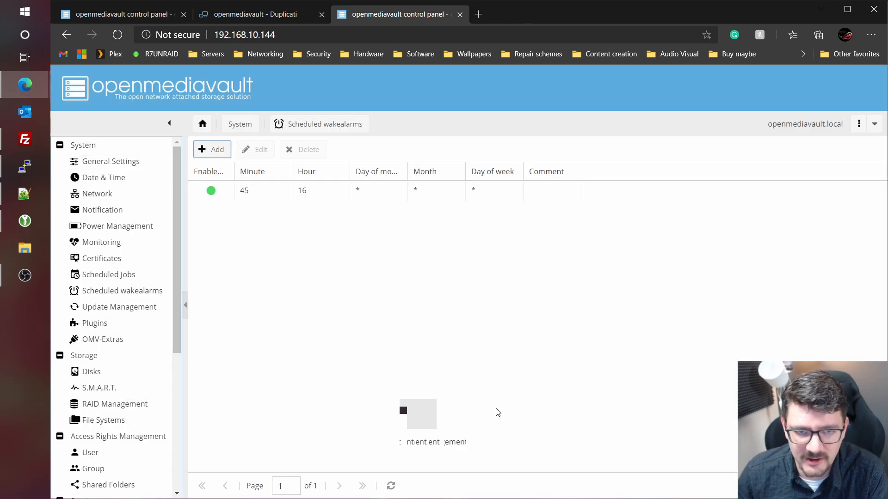
click(807, 82)
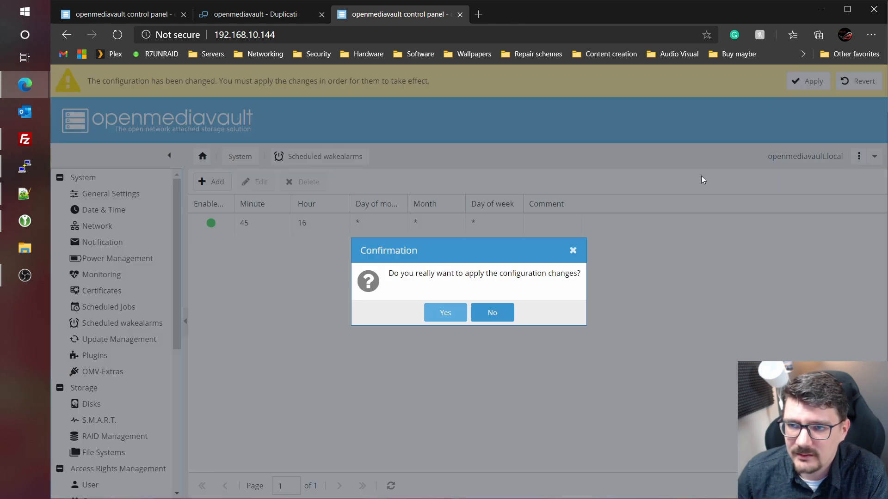
click(439, 313)
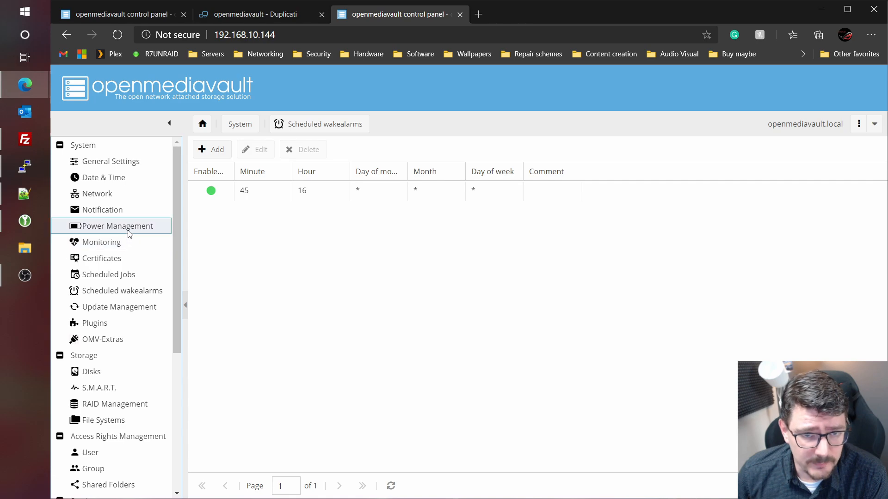
- Change the Standby scheduled job's minute to 55 so it runs at 16:55, and apply it
click(116, 226)
click(265, 153)
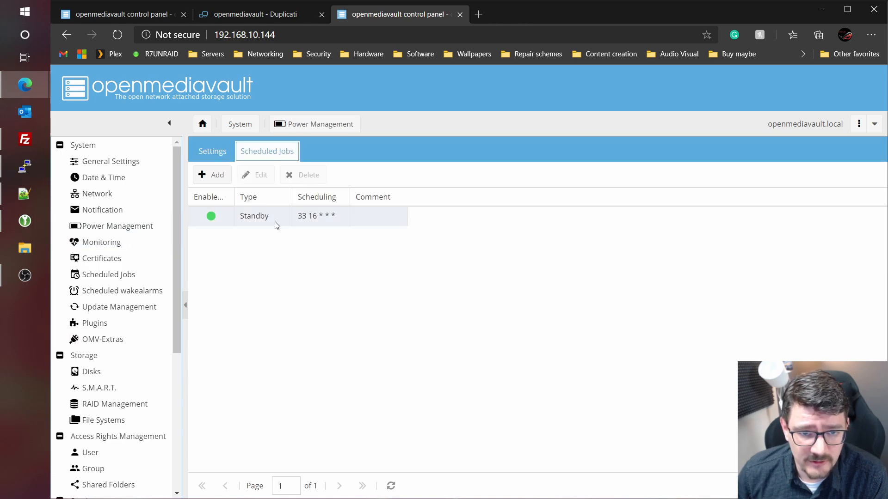
click(257, 213)
click(257, 175)
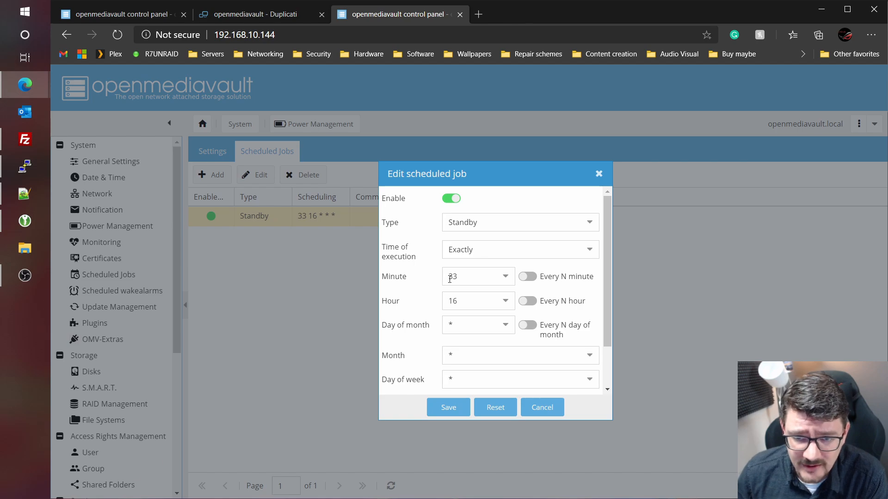
click(509, 277)
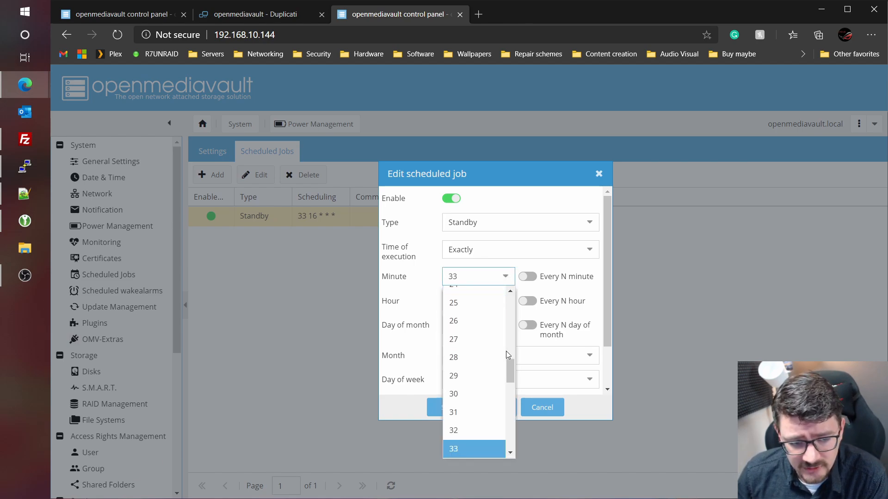
scroll(506, 351, down, 3)
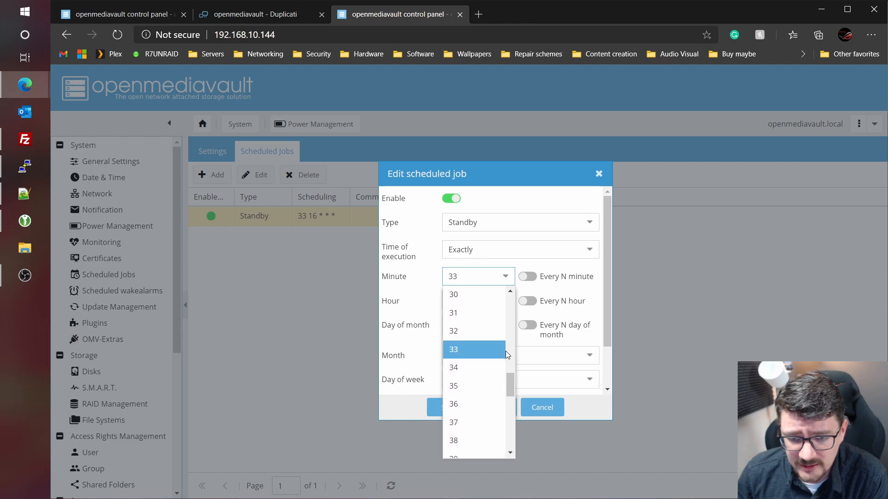
scroll(458, 418, down, 5)
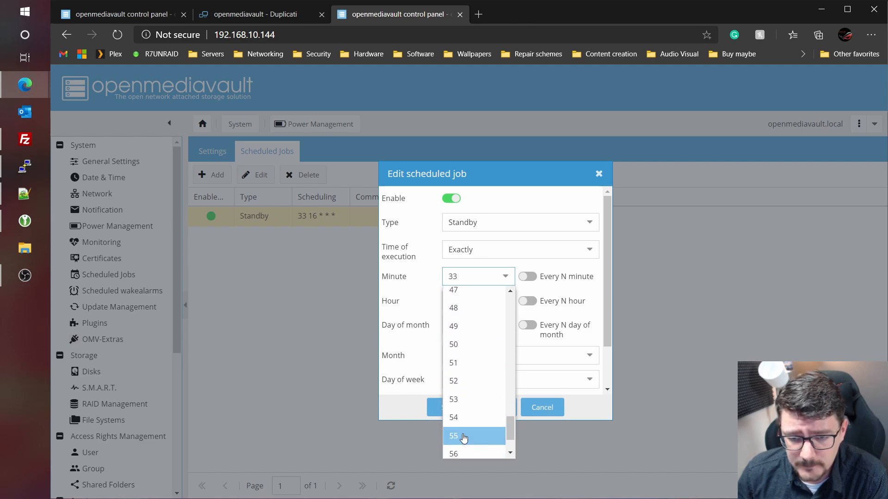
click(462, 435)
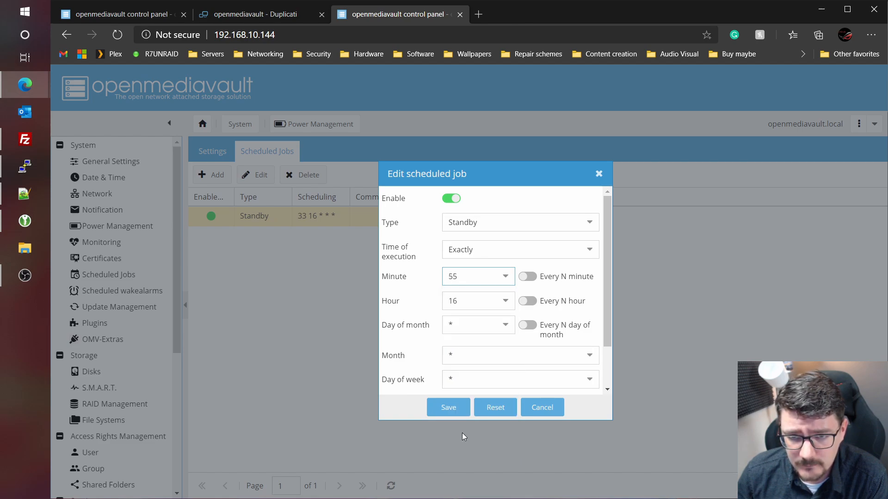
click(450, 412)
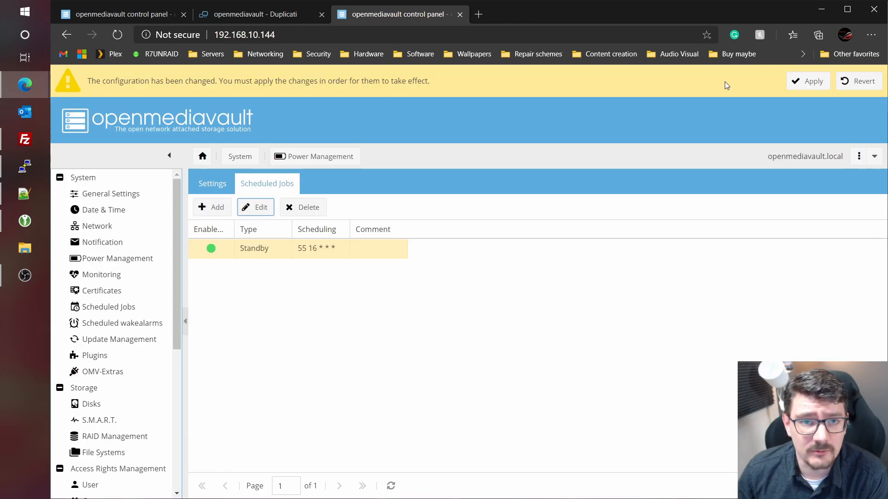
click(793, 82)
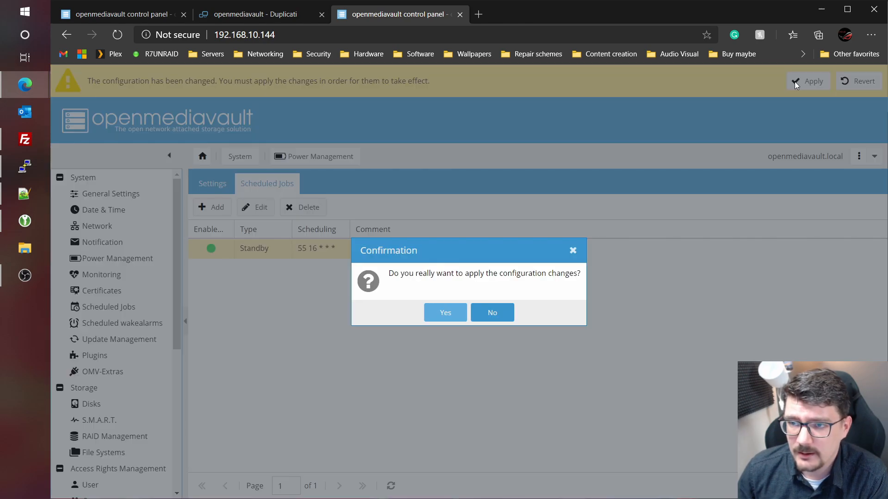
click(488, 314)
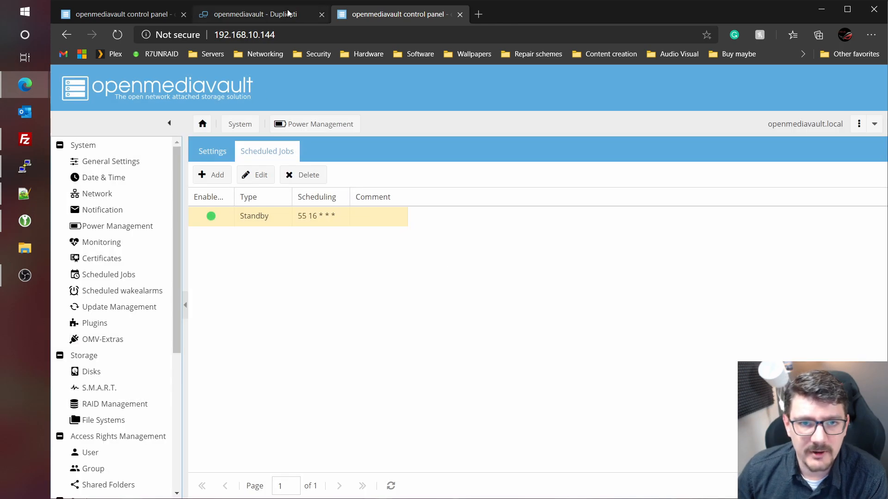
click(282, 15)
- Set the test backup's next run minutes to 50 on the Schedule step and save the job
click(323, 149)
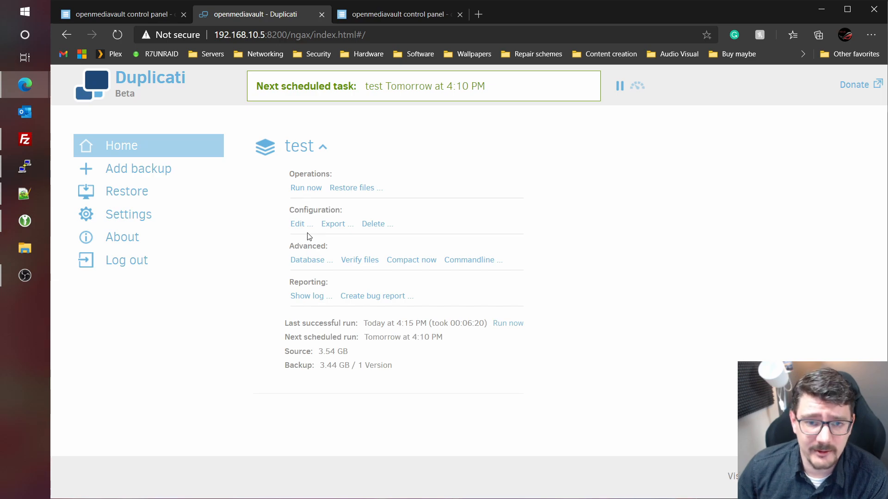
click(297, 224)
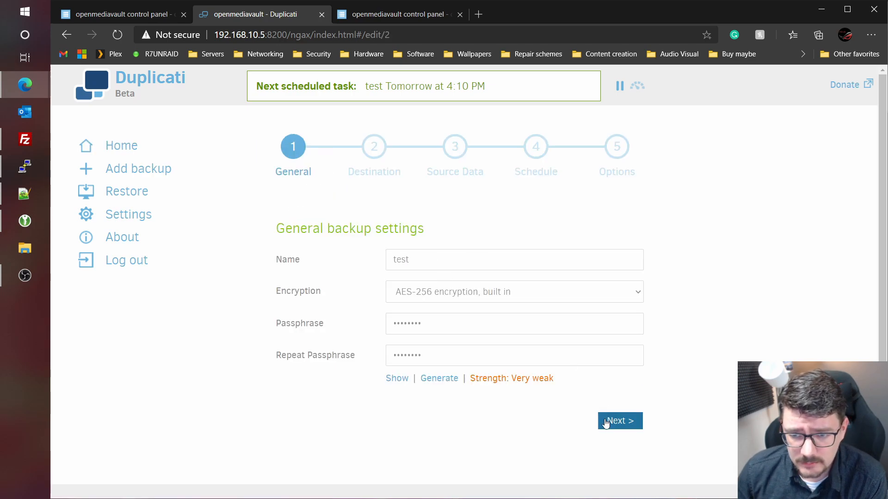
click(620, 421)
click(631, 403)
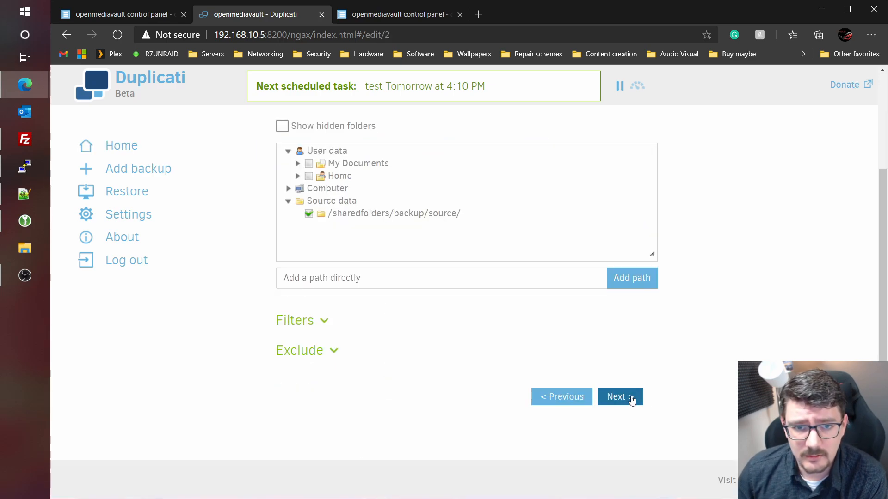
click(631, 400)
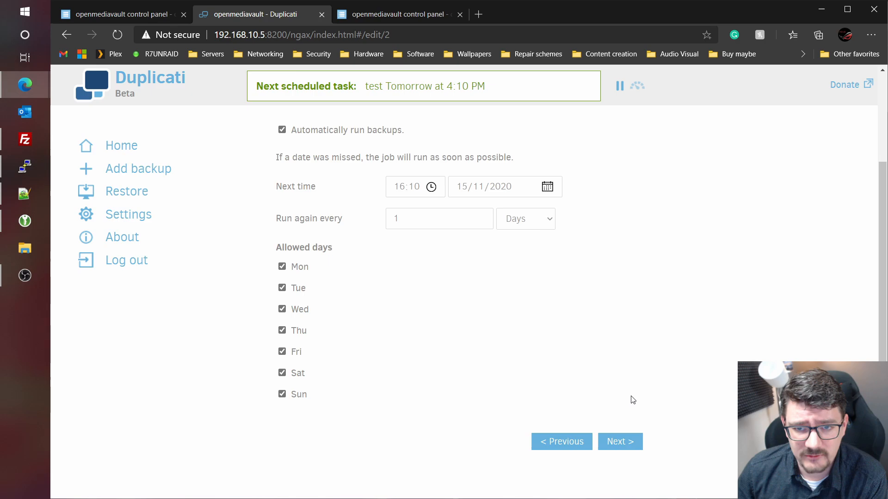
click(417, 186)
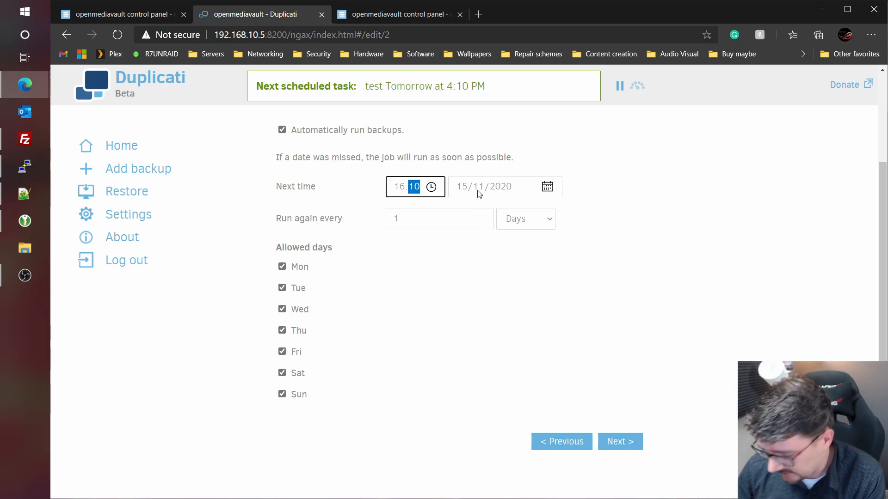
text(50)
click(628, 445)
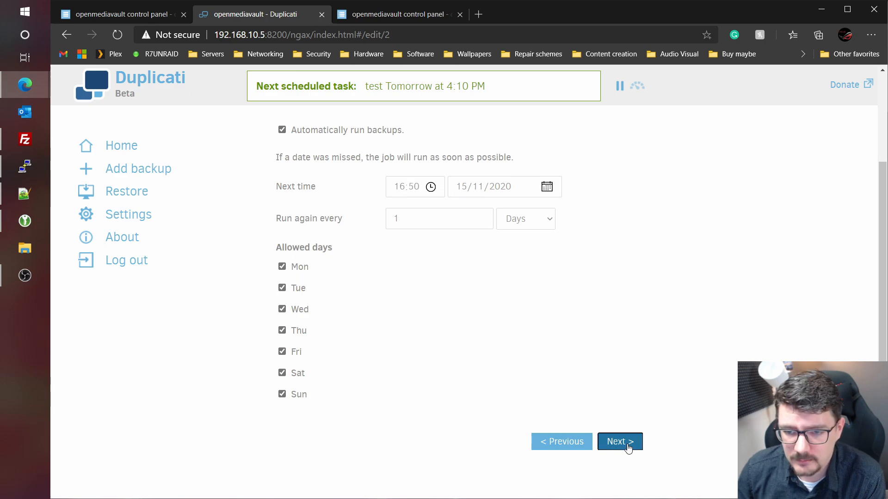
click(628, 447)
click(624, 392)
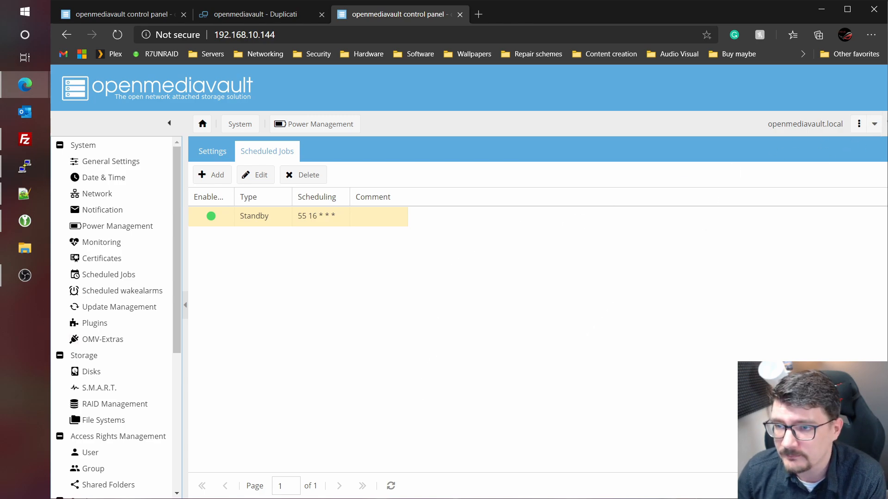
- Put the 192.168.10.144 server into standby from the top-right menu
click(873, 123)
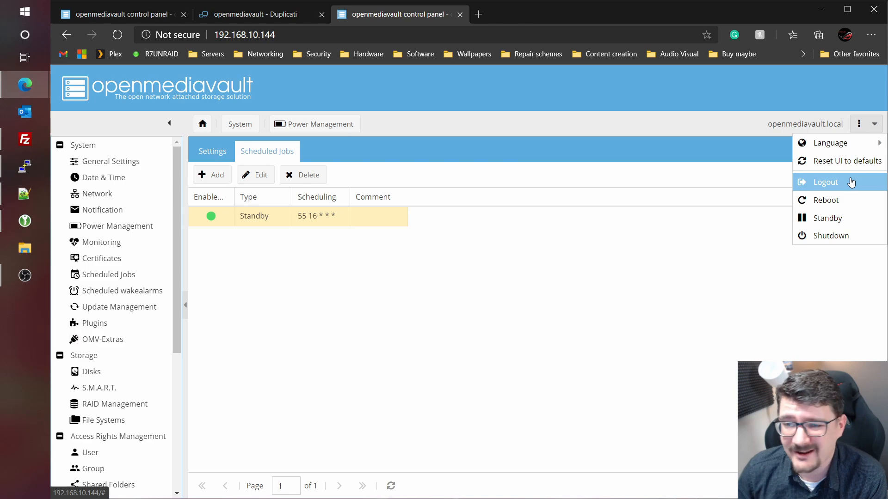
click(841, 221)
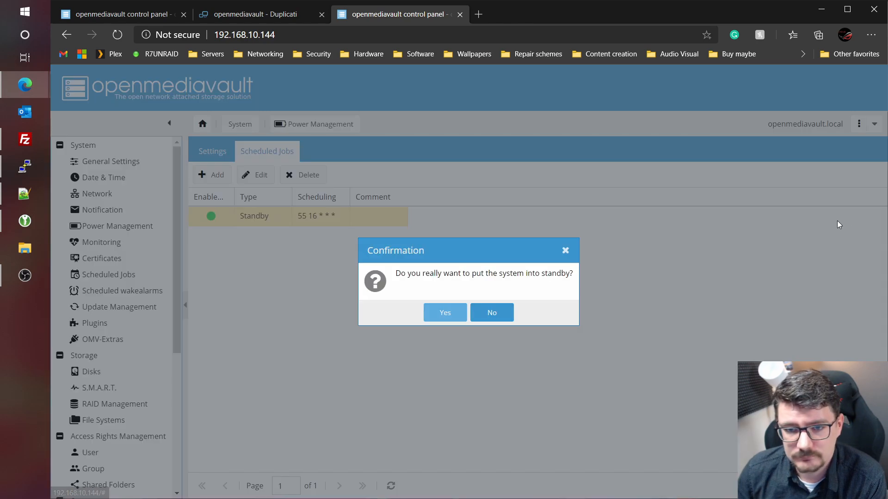
click(445, 314)
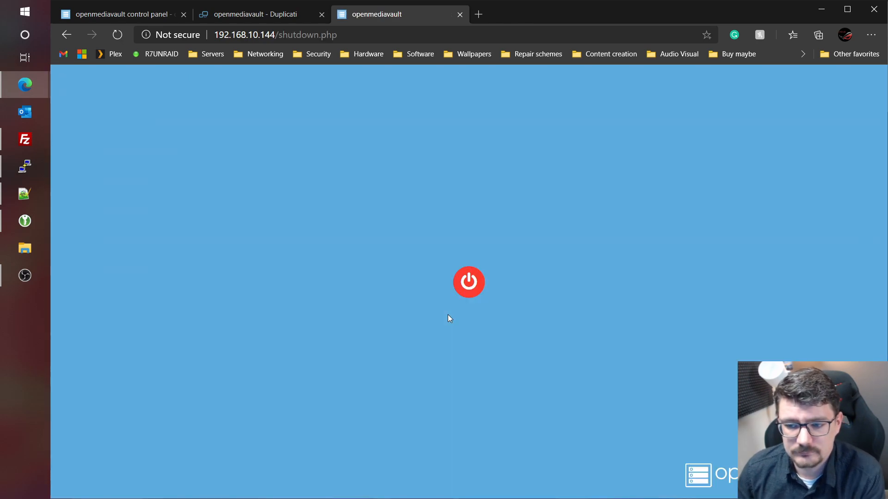
- Check the other server's current system time under Diagnostics > System Information
click(122, 15)
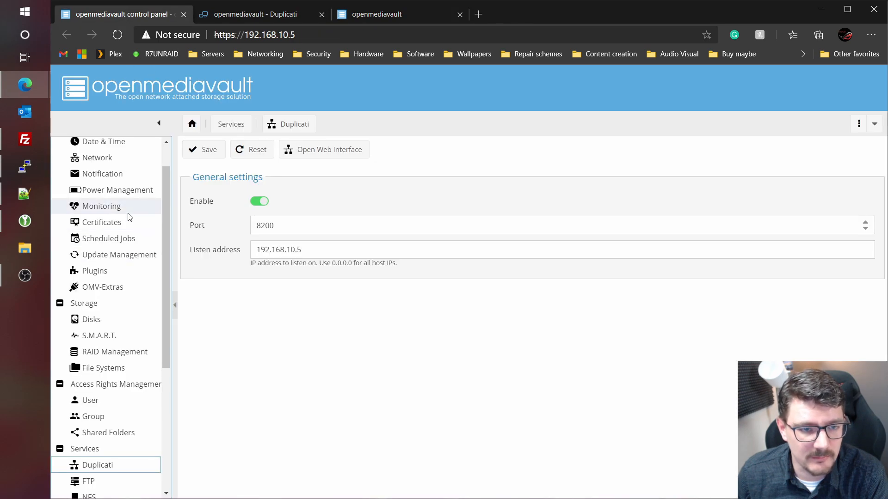
scroll(133, 242, down, 4)
click(109, 394)
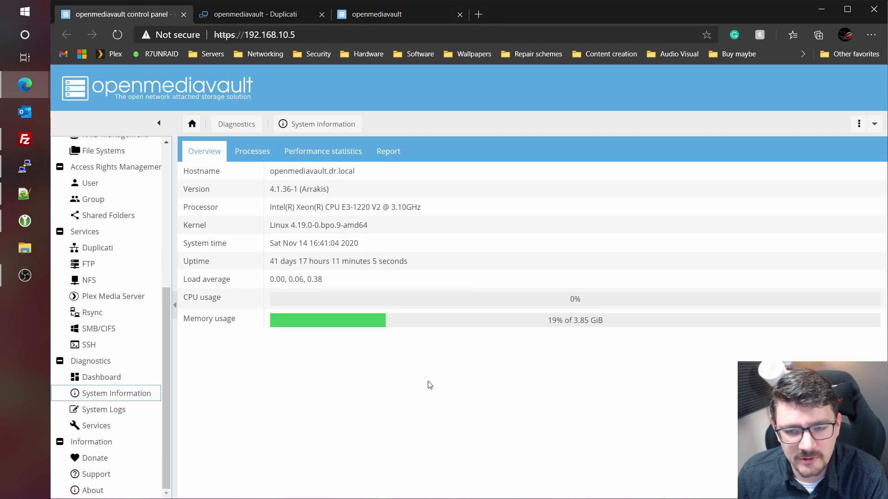
click(363, 244)
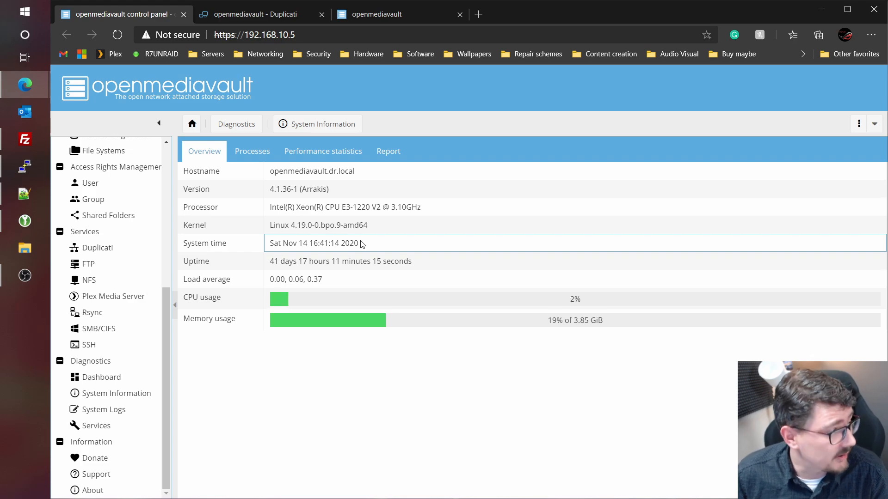
key(ctrl+Tab)
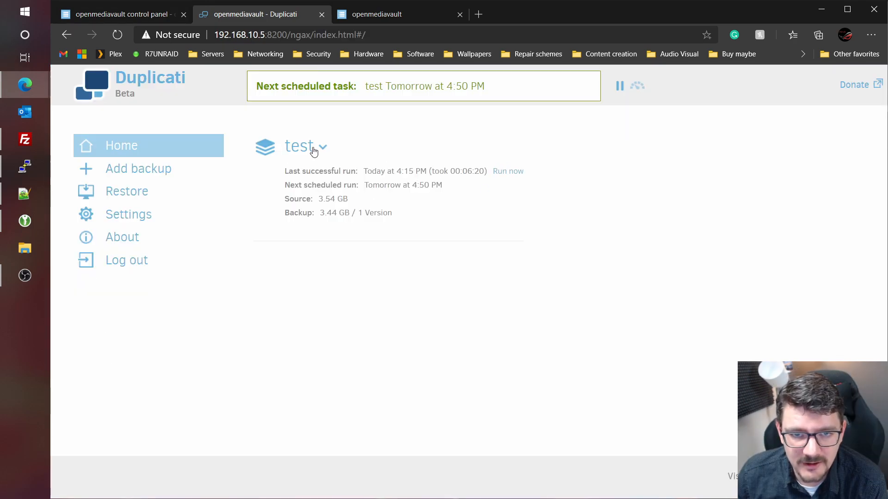
- Pick 14 in the test backup's next-run date picker so it runs today, and save
click(316, 148)
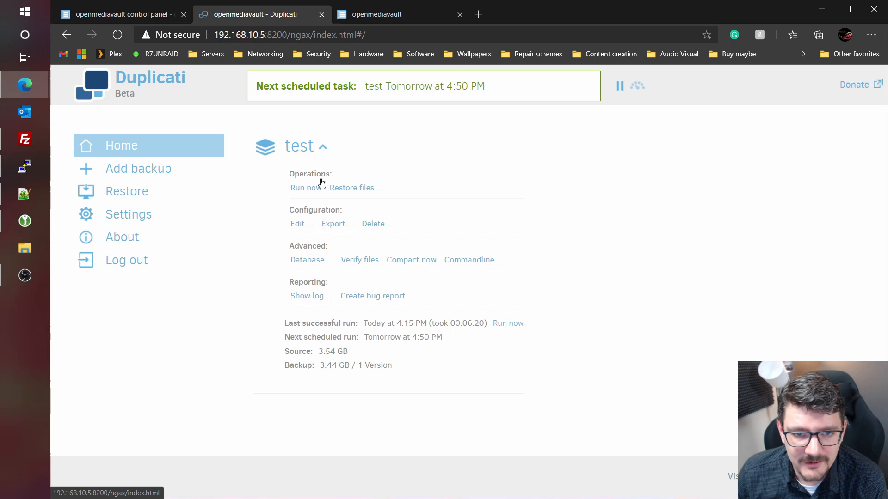
click(297, 226)
click(619, 426)
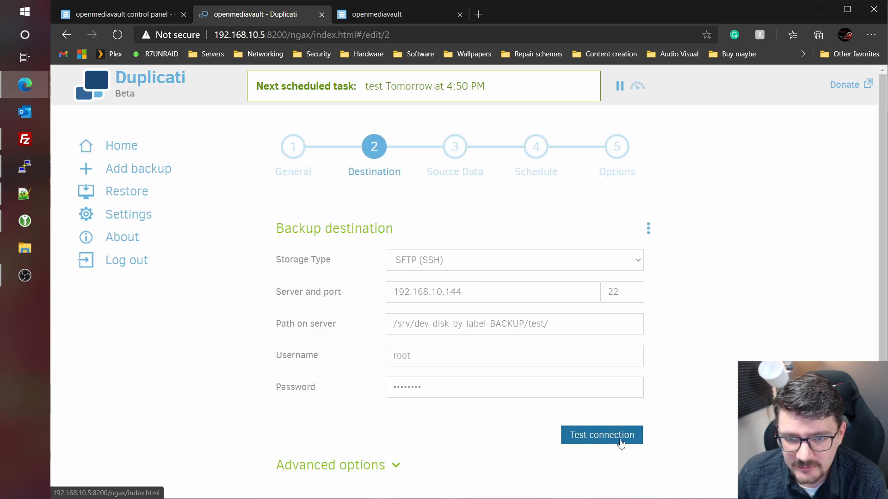
scroll(619, 443, down, 2)
click(618, 392)
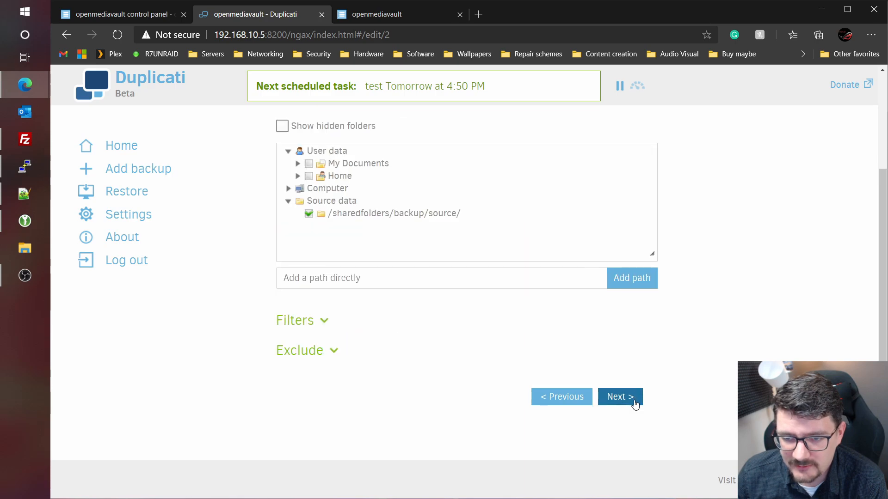
click(618, 396)
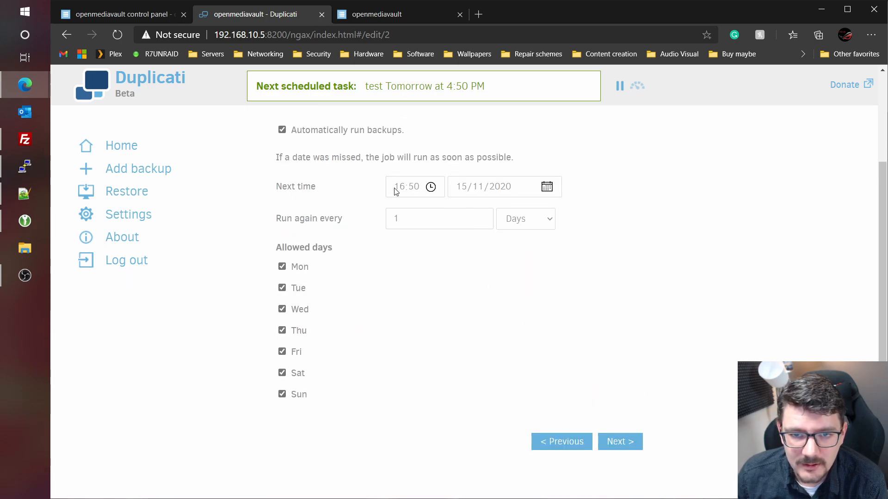
click(479, 186)
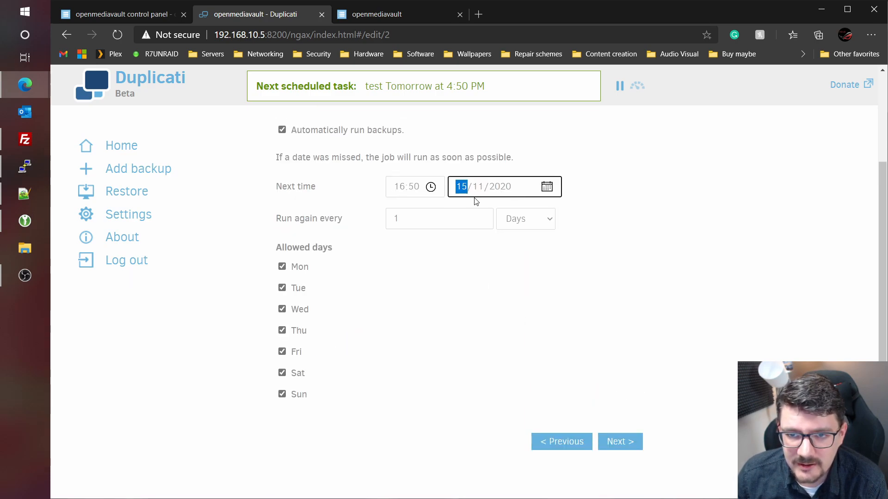
click(550, 187)
click(544, 283)
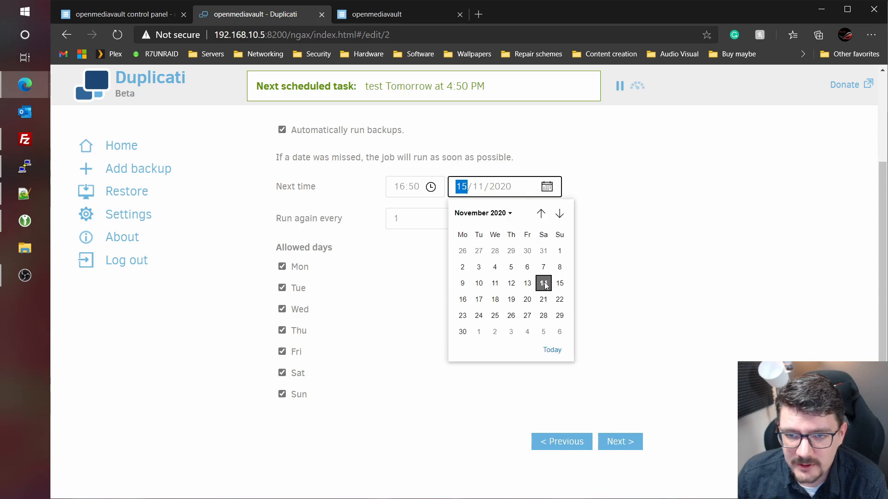
click(602, 452)
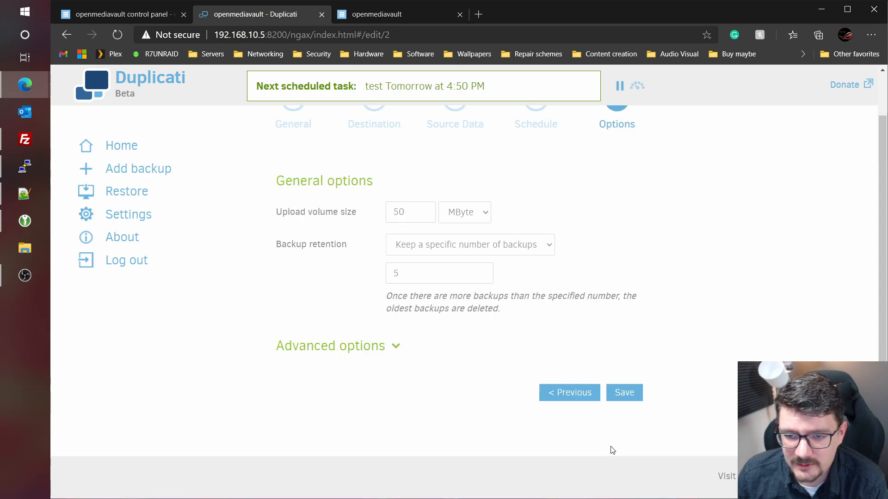
click(625, 394)
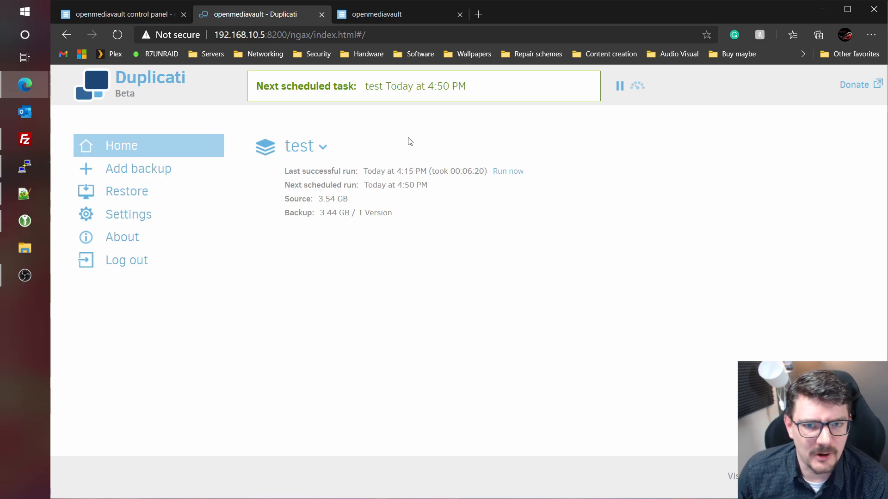
- View the 192.168.10.5 server's System Information, showing system time 16:45:22
click(159, 18)
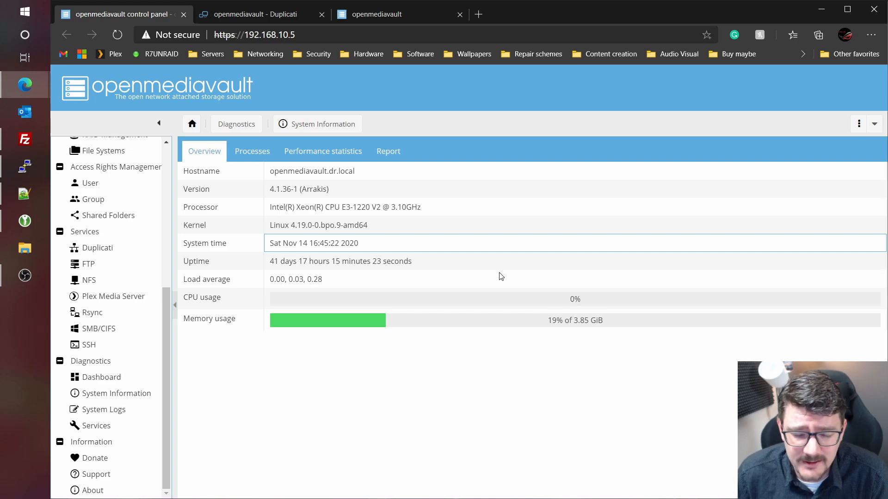
- Log back in to 192.168.10.144 with the password, then view Duplicati's 4:50 PM next run
click(377, 14)
click(395, 35)
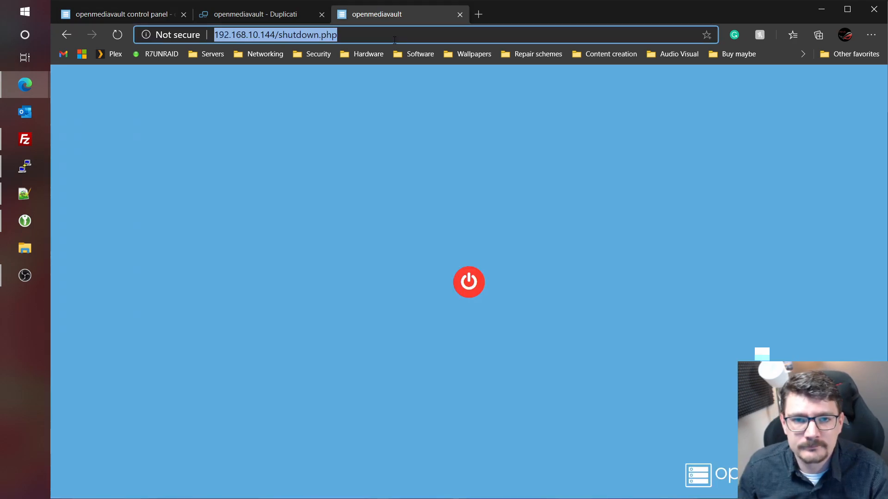
click(395, 35)
key(BackSpace)
key(BackSpace)
key(BackSpace)
key(BackSpace)
key(BackSpace)
key(BackSpace)
key(BackSpace)
key(BackSpace)
key(BackSpace)
key(BackSpace)
key(BackSpace)
key(BackSpace)
key(BackSpace)
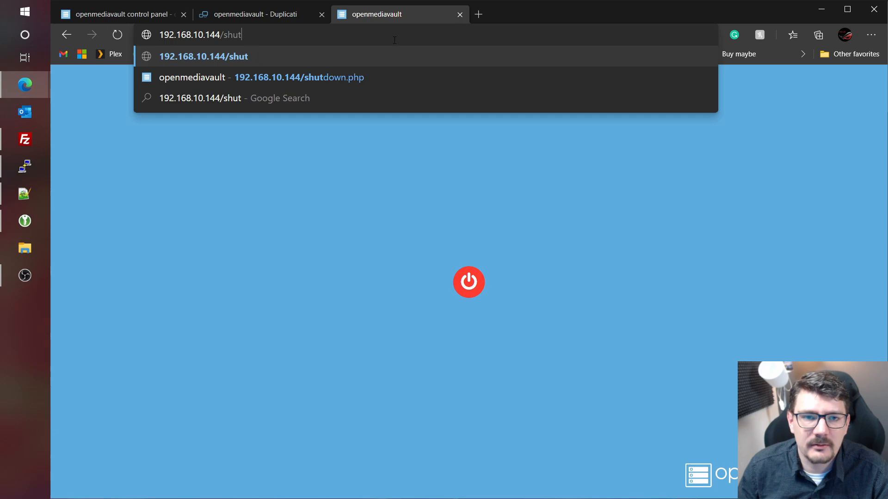
key(Return)
key(Tab)
text(ope)
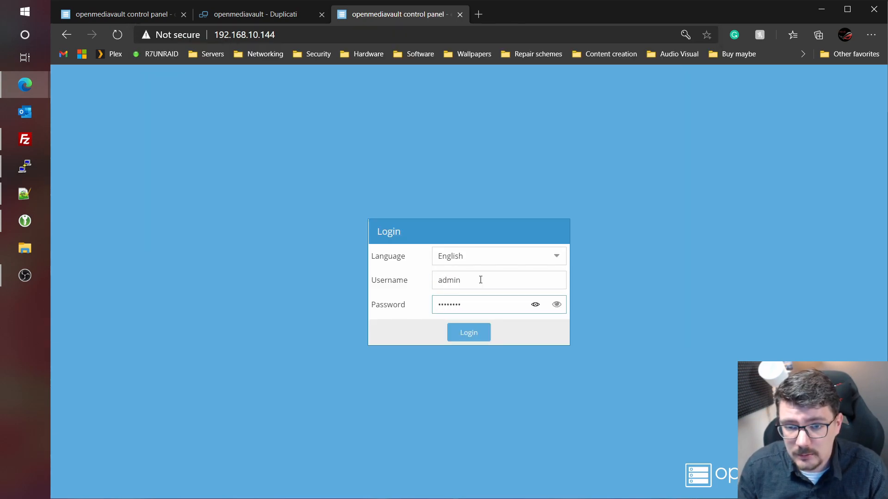
key(Return)
click(282, 14)
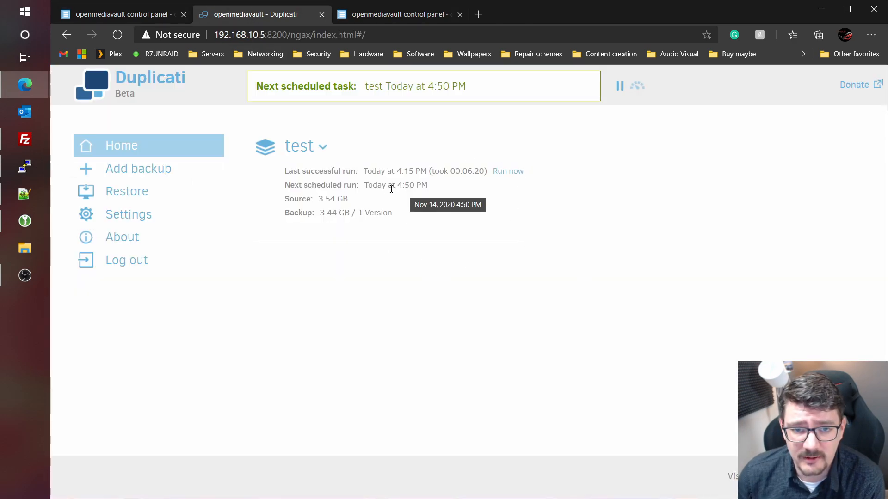
- Compare both servers' dashboards, then confirm in Duplicati that the test backup now has 2 versions
click(389, 14)
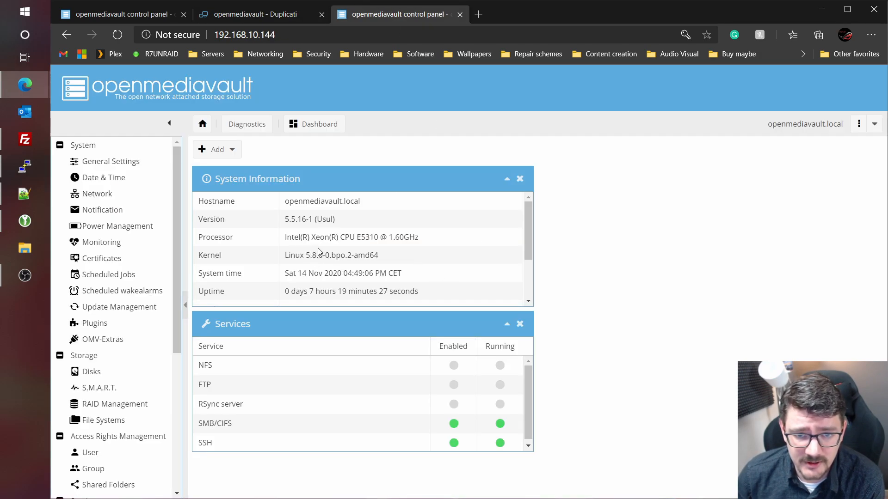
click(127, 18)
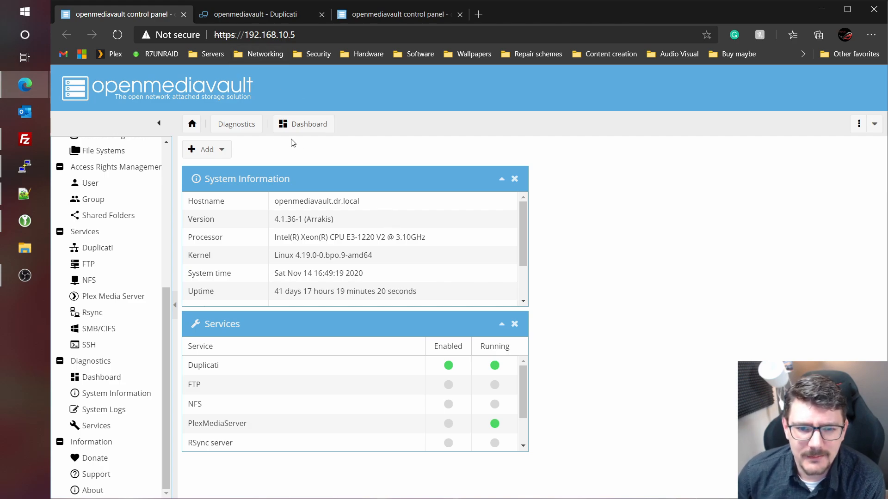
click(271, 16)
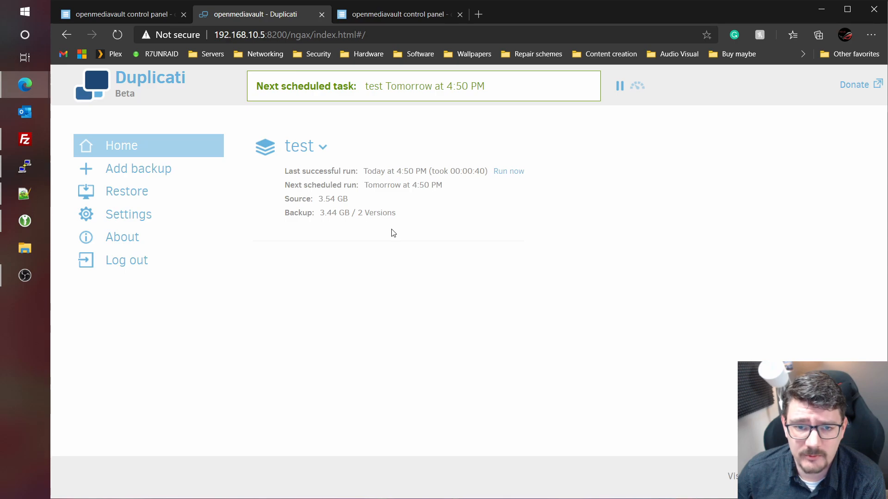
- Check the test backup's 4:50 PM run with 2 versions and next run time, then go to openmediavault
drag(359, 214, 430, 219)
click(465, 186)
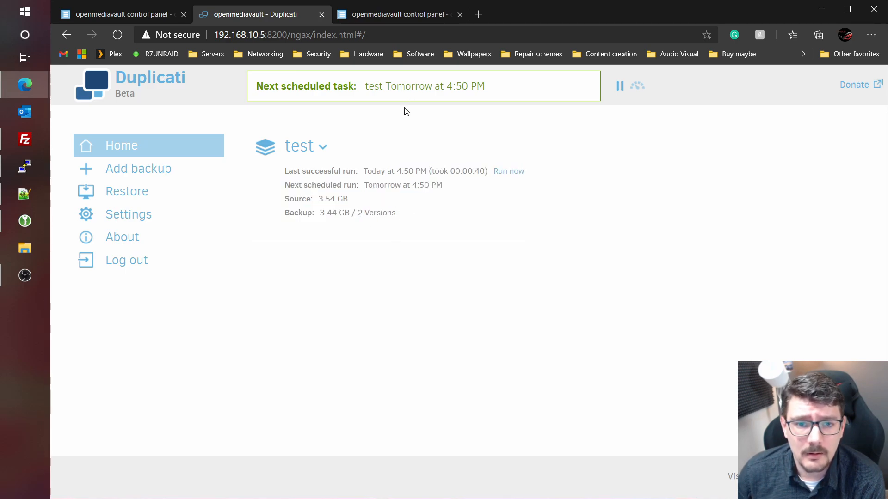
mouse_move(419, 186)
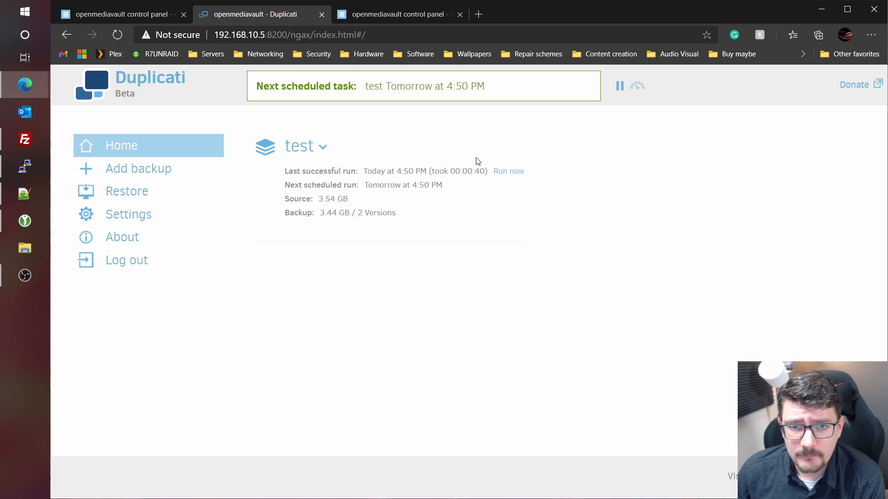
click(399, 18)
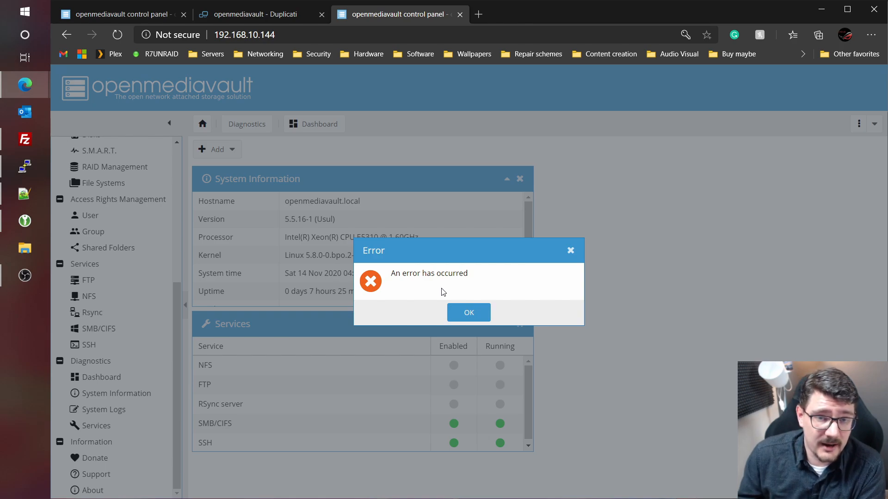
click(226, 14)
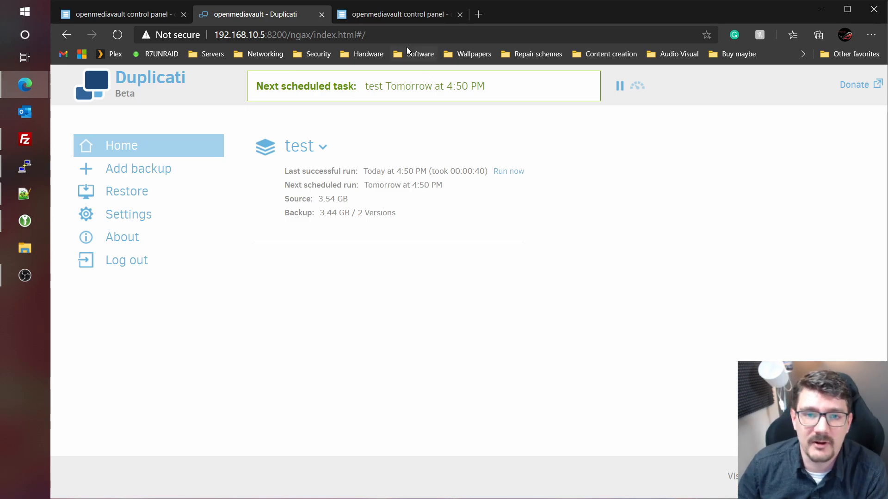
click(400, 15)
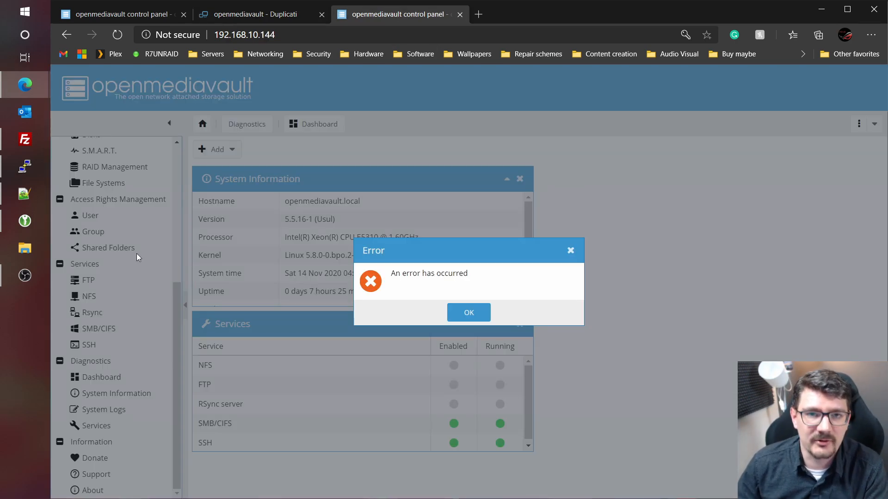